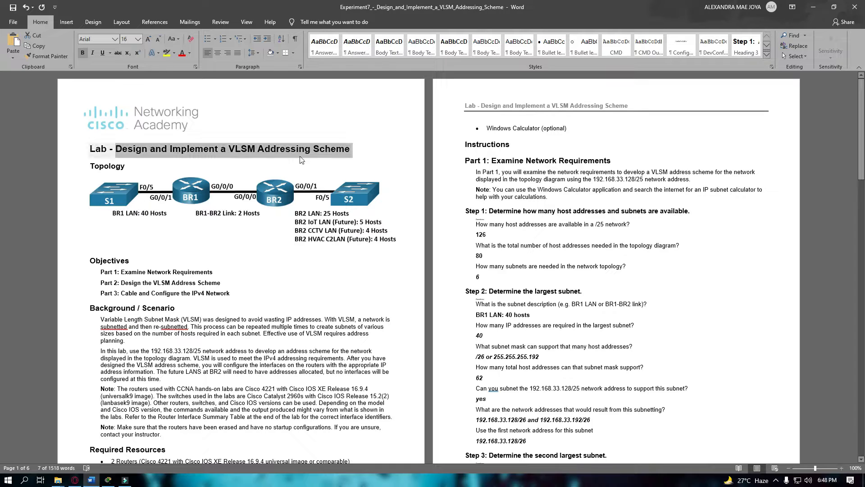
Walk through the lab title, objectives and topology, highlighting 'Examine Network' in Part 1.
{"action": "left_click", "coordinate": [247, 245]}
{"action": "left_click", "coordinate": [168, 285]}
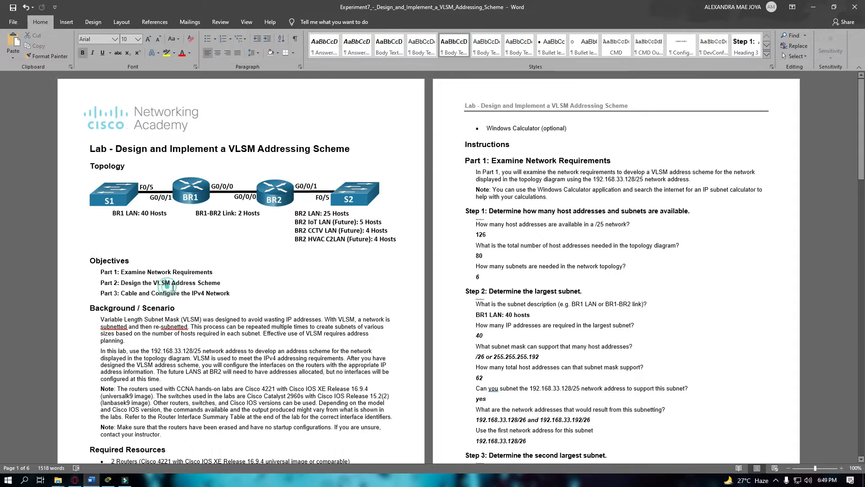
{"action": "left_click", "coordinate": [116, 205]}
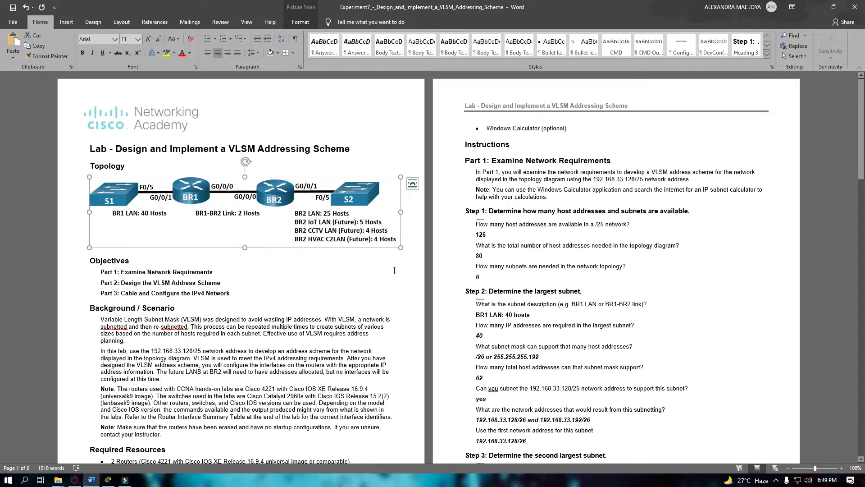
{"action": "left_click", "coordinate": [277, 313]}
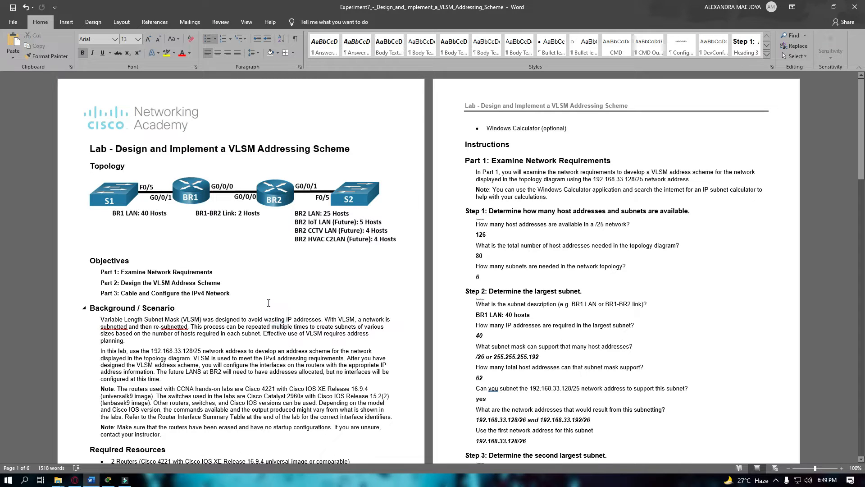
{"action": "scroll", "coordinate": [269, 303], "scroll_direction": "down", "scroll_amount": 1}
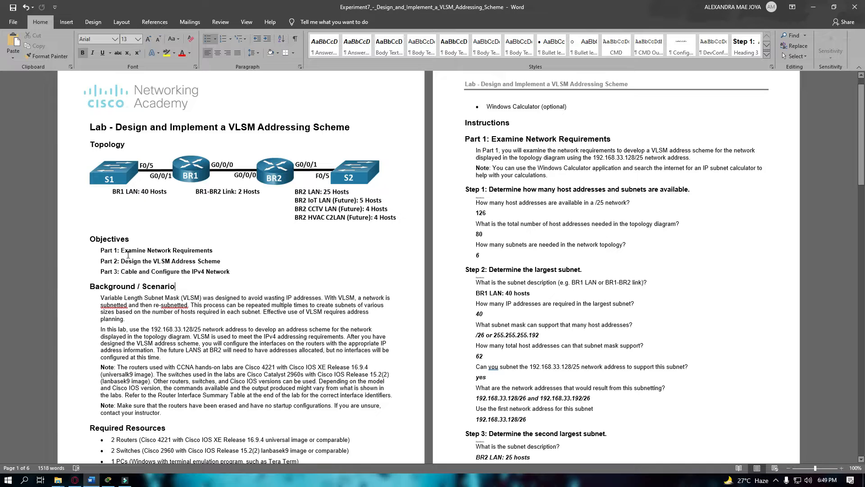
{"action": "left_click", "coordinate": [130, 250]}
{"action": "left_click_drag", "start_coordinate": [136, 250], "coordinate": [170, 251]}
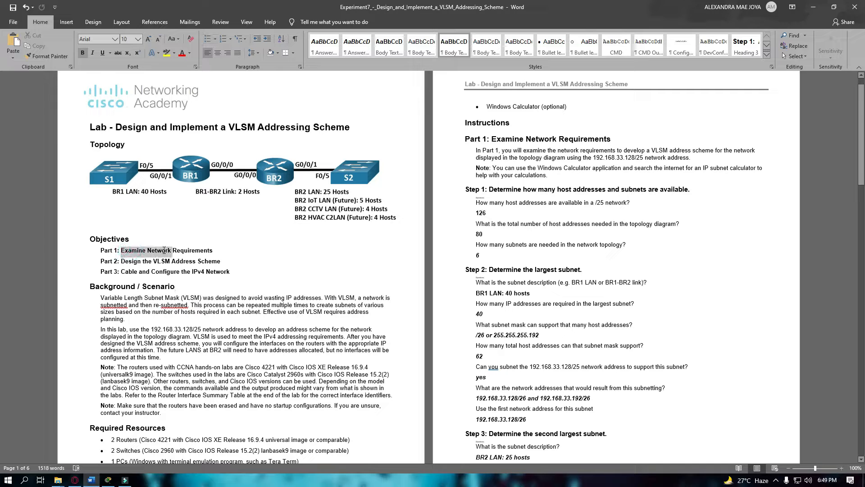
{"action": "left_click", "coordinate": [179, 262]}
{"action": "scroll", "coordinate": [149, 270], "scroll_direction": "down", "scroll_amount": 1}
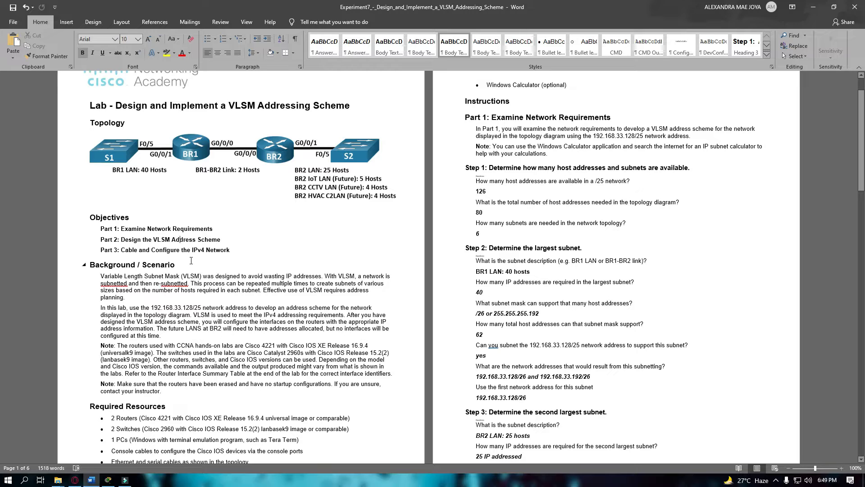
{"action": "left_click", "coordinate": [129, 253]}
{"action": "scroll", "coordinate": [189, 285], "scroll_direction": "down", "scroll_amount": 2}
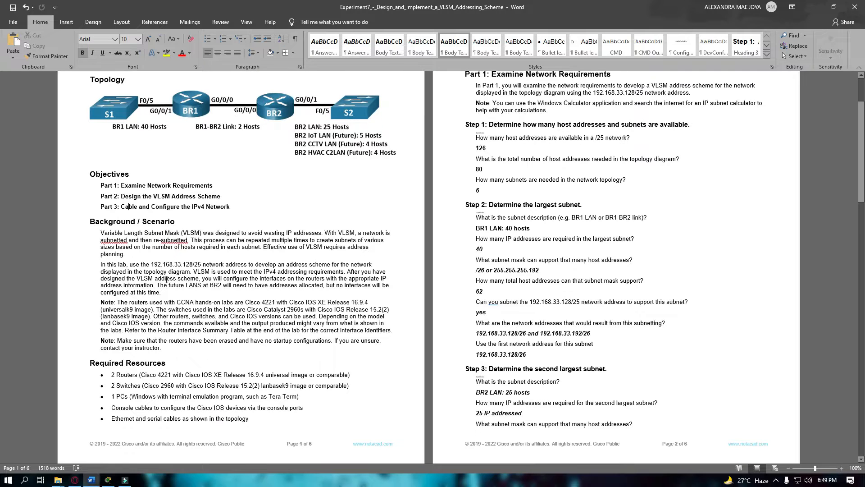
Highlight 'addresses' and 'process can be repeated' in the Background paragraph, then point to the topology.
{"action": "left_click", "coordinate": [125, 234]}
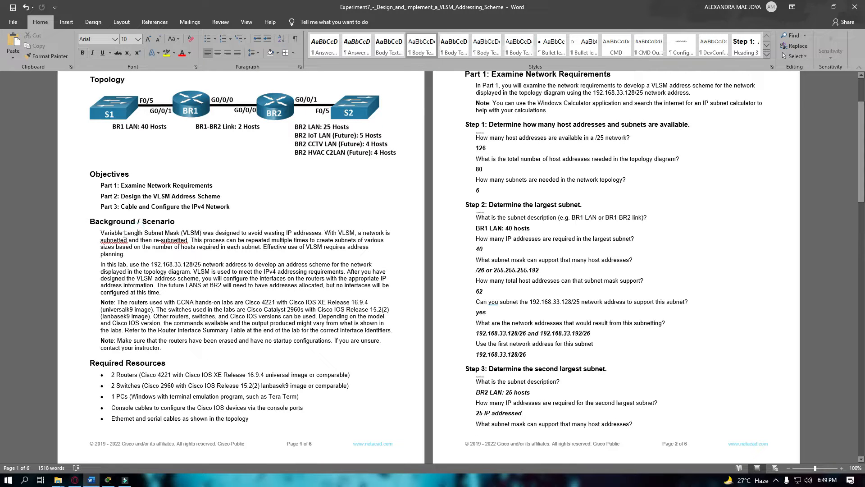
{"action": "double_click", "coordinate": [297, 232]}
{"action": "left_click", "coordinate": [343, 233]}
{"action": "left_click_drag", "start_coordinate": [203, 239], "coordinate": [276, 240]}
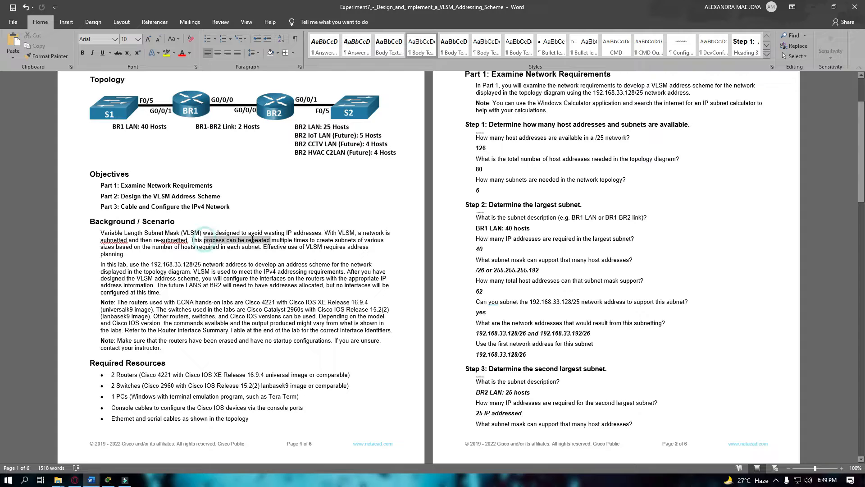
{"action": "left_click", "coordinate": [277, 240]}
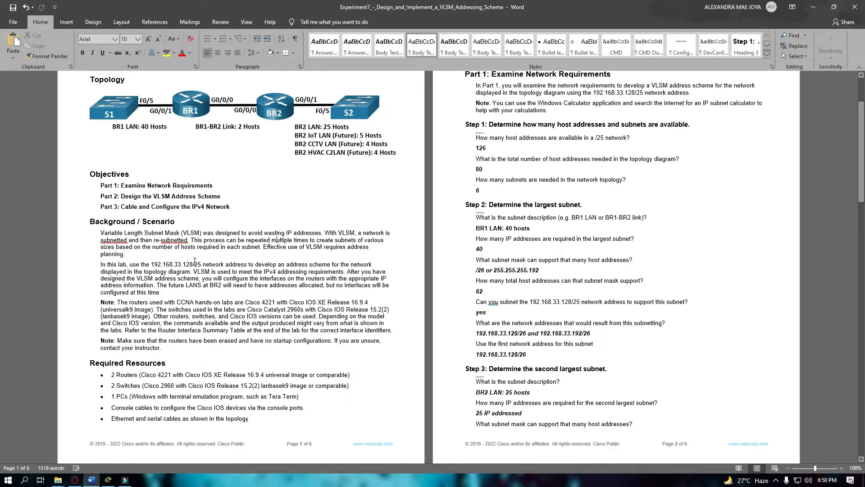
{"action": "left_click", "coordinate": [268, 118]}
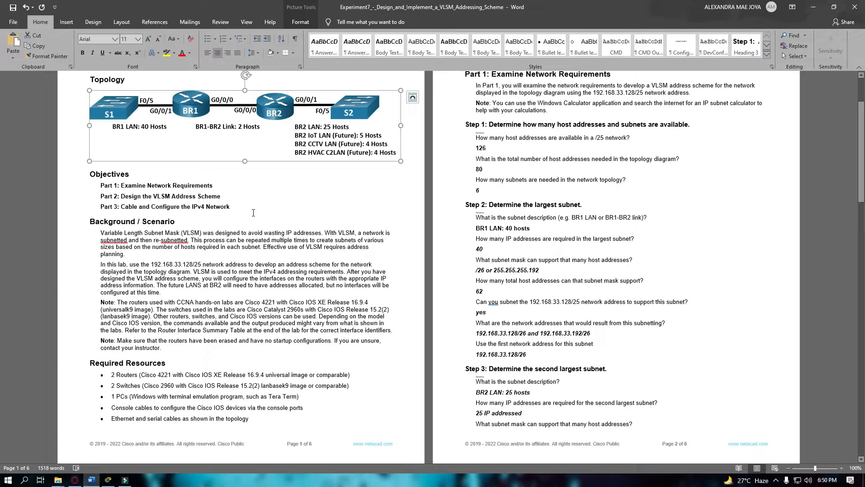
{"action": "left_click", "coordinate": [217, 272]}
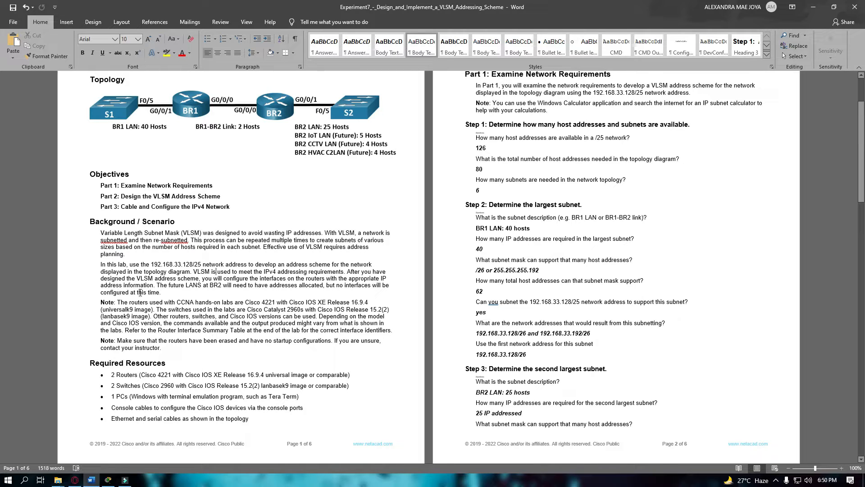
Highlight the Note paragraph and the routers, switches and console cables in Required Resources.
{"action": "scroll", "coordinate": [141, 292], "scroll_direction": "down", "scroll_amount": 1}
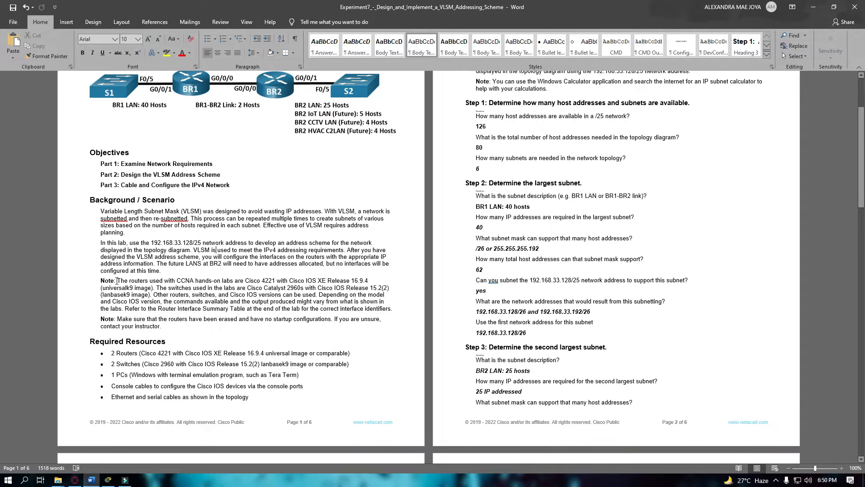
{"action": "left_click_drag", "start_coordinate": [102, 281], "coordinate": [206, 296]}
{"action": "left_click", "coordinate": [185, 301]}
{"action": "scroll", "coordinate": [181, 341], "scroll_direction": "down", "scroll_amount": 1}
{"action": "left_click", "coordinate": [189, 322]}
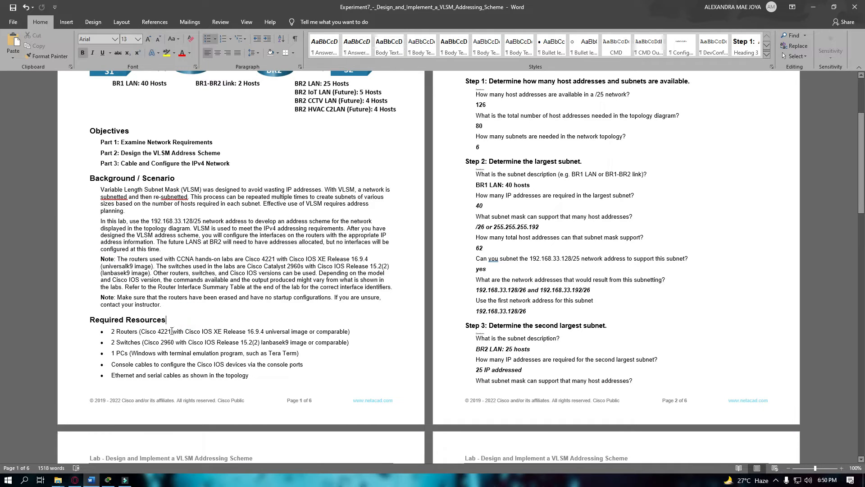
{"action": "left_click", "coordinate": [122, 332]}
{"action": "left_click", "coordinate": [127, 344]}
{"action": "left_click_drag", "start_coordinate": [135, 366], "coordinate": [161, 366]}
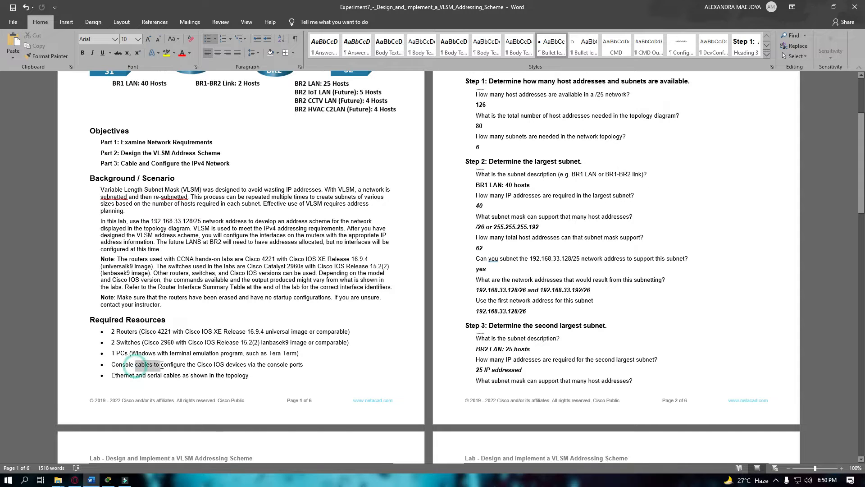
{"action": "left_click", "coordinate": [171, 366]}
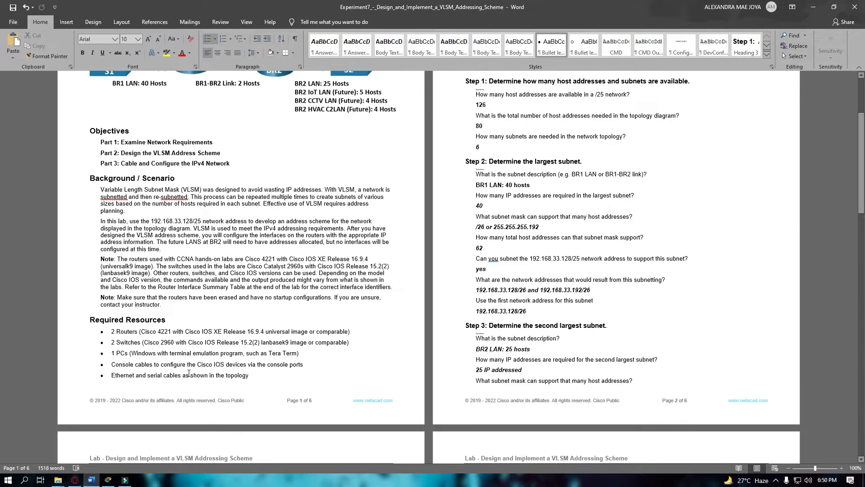
{"action": "scroll", "coordinate": [217, 372], "scroll_direction": "down", "scroll_amount": 1}
{"action": "scroll", "coordinate": [602, 120], "scroll_direction": "up", "scroll_amount": 5}
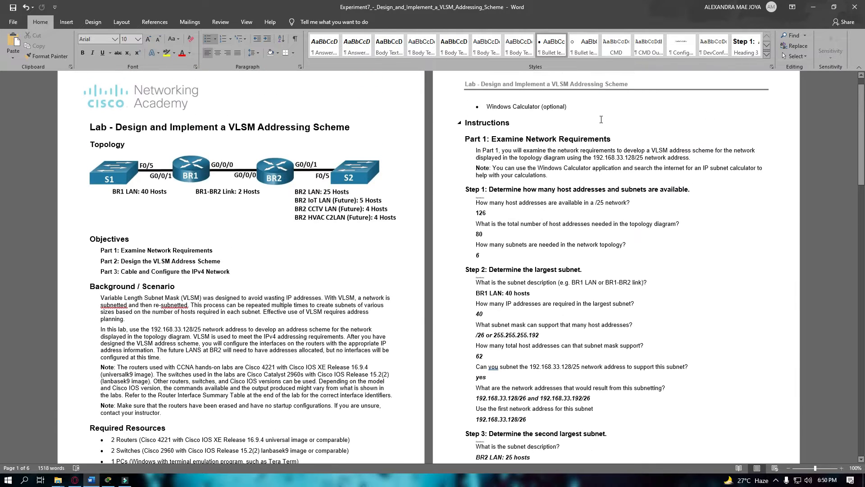
Highlight Windows Calculator, the lab's network address and the Part 1 introduction.
{"action": "left_click_drag", "start_coordinate": [498, 108], "coordinate": [526, 108]}
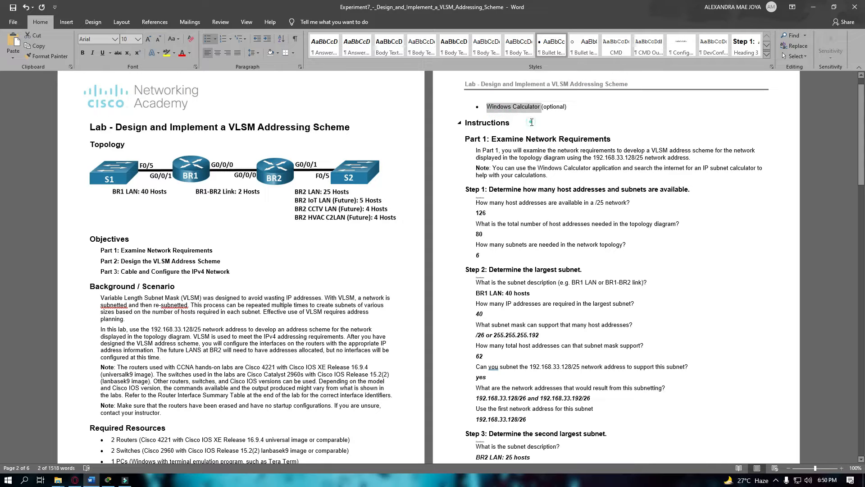
{"action": "left_click", "coordinate": [531, 122]}
{"action": "left_click", "coordinate": [483, 176]}
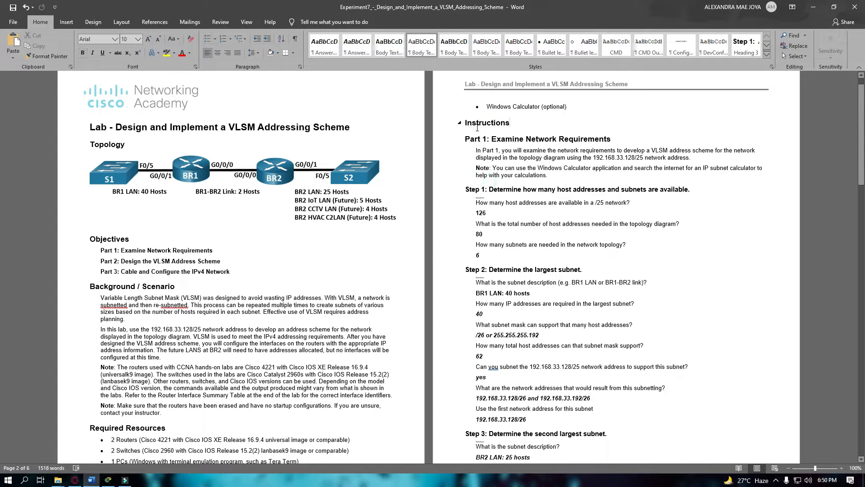
{"action": "left_click", "coordinate": [494, 143]}
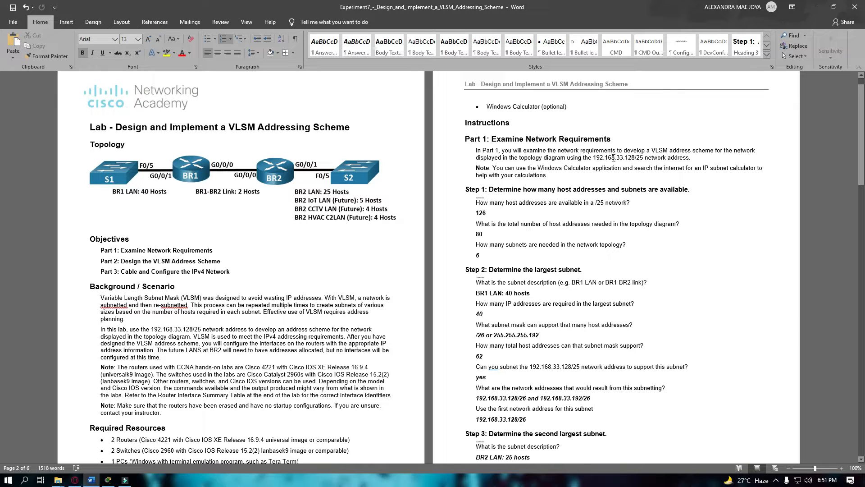
{"action": "left_click_drag", "start_coordinate": [606, 160], "coordinate": [636, 162]}
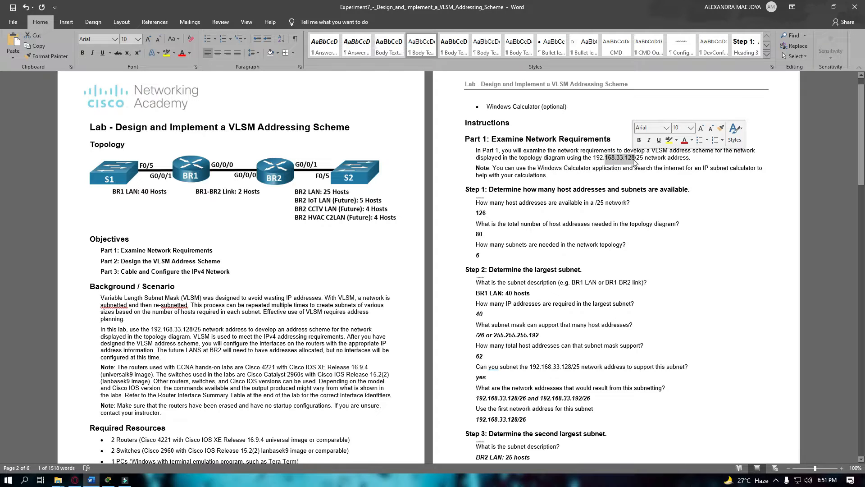
{"action": "left_click", "coordinate": [635, 161]}
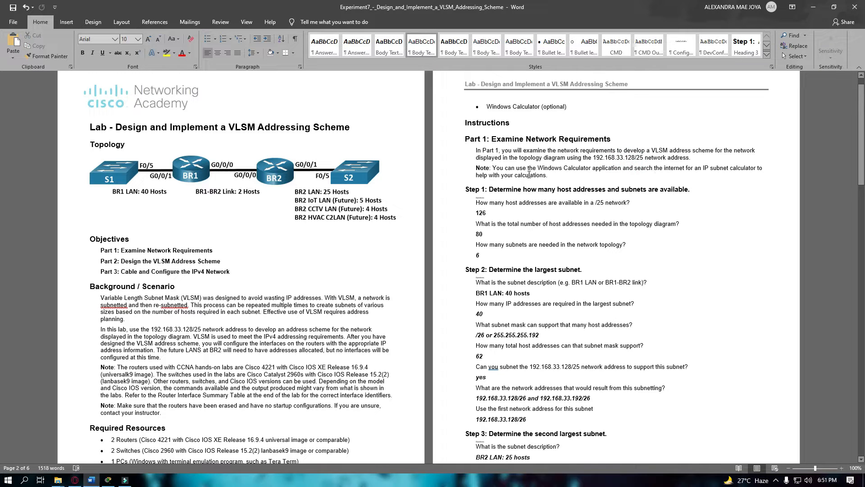
{"action": "scroll", "coordinate": [523, 189], "scroll_direction": "down", "scroll_amount": 1}
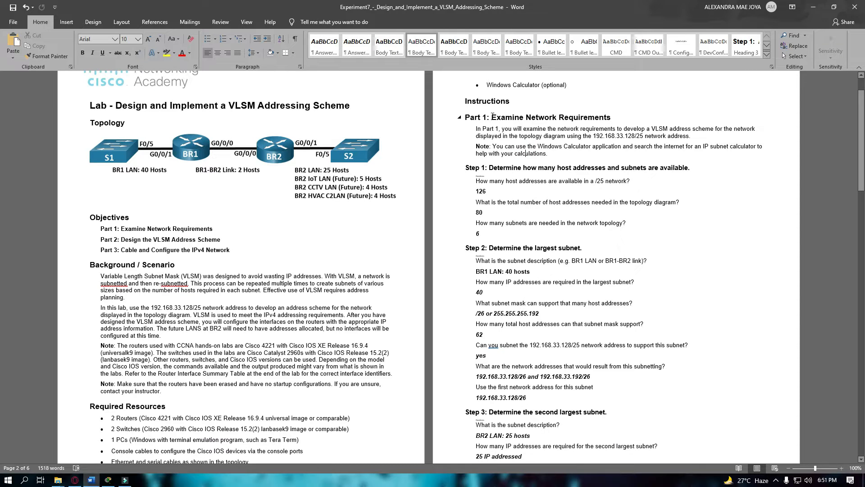
{"action": "left_click_drag", "start_coordinate": [493, 117], "coordinate": [619, 203]}
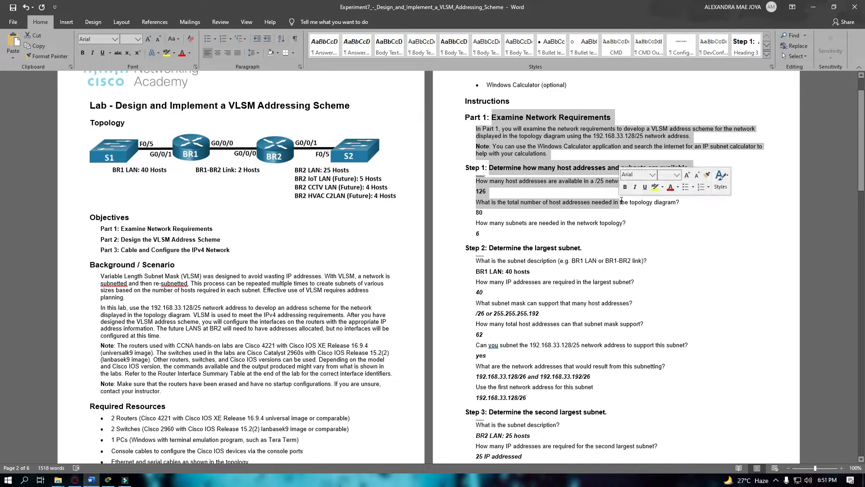
{"action": "left_click", "coordinate": [552, 136]}
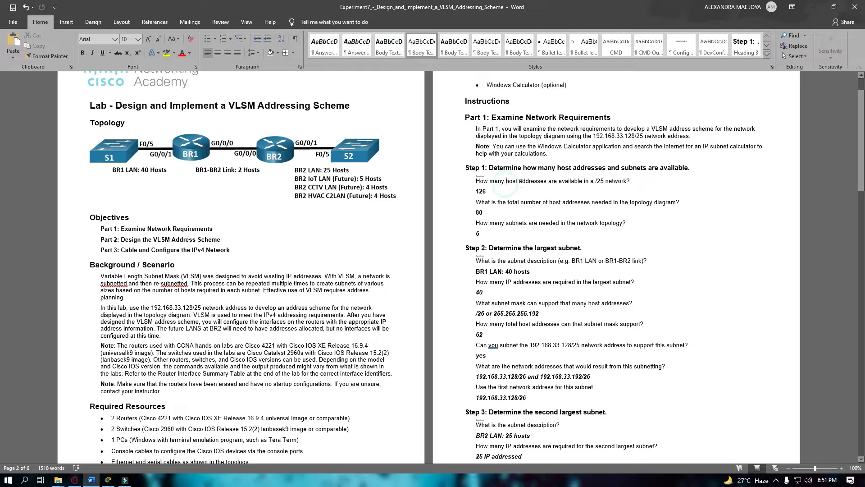
{"action": "scroll", "coordinate": [533, 187], "scroll_direction": "up", "scroll_amount": 2, "text": "ctrl"}
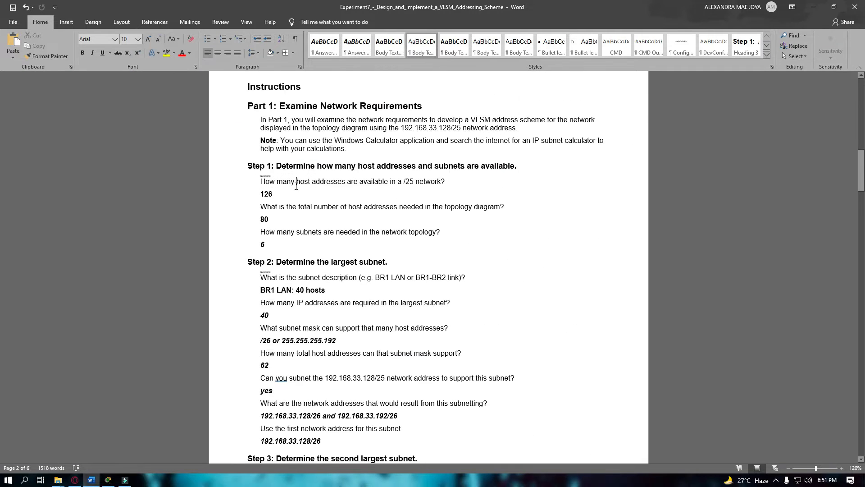
{"action": "left_click", "coordinate": [295, 183]}
{"action": "double_click", "coordinate": [264, 194]}
{"action": "left_click", "coordinate": [275, 208]}
{"action": "left_click", "coordinate": [280, 220]}
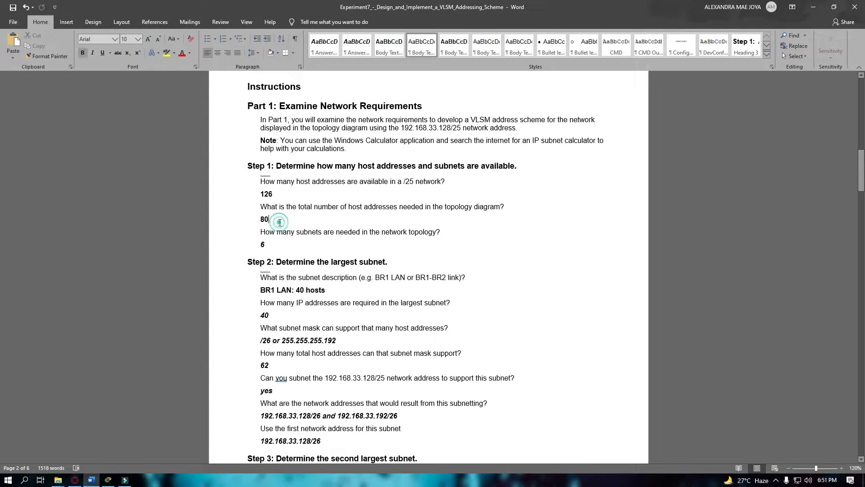
{"action": "triple_click", "coordinate": [323, 120]}
{"action": "left_click", "coordinate": [309, 201]}
{"action": "left_click", "coordinate": [311, 213]}
{"action": "left_click", "coordinate": [311, 197]}
{"action": "left_click", "coordinate": [312, 213]}
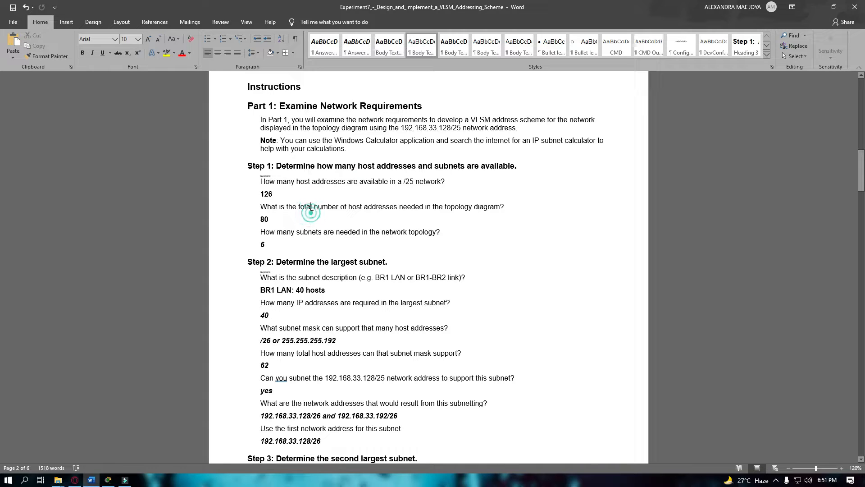
{"action": "left_click", "coordinate": [298, 192]}
{"action": "left_click", "coordinate": [310, 236]}
{"action": "left_click", "coordinate": [288, 246]}
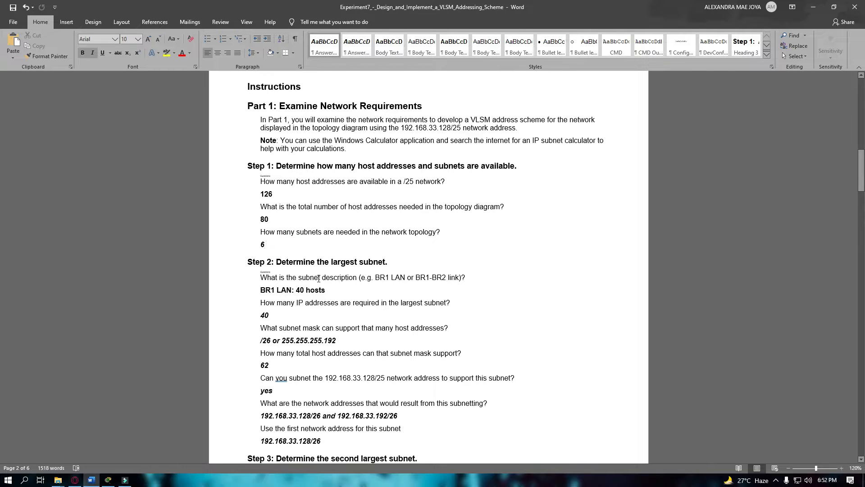
{"action": "scroll", "coordinate": [292, 273], "scroll_direction": "down", "scroll_amount": 1}
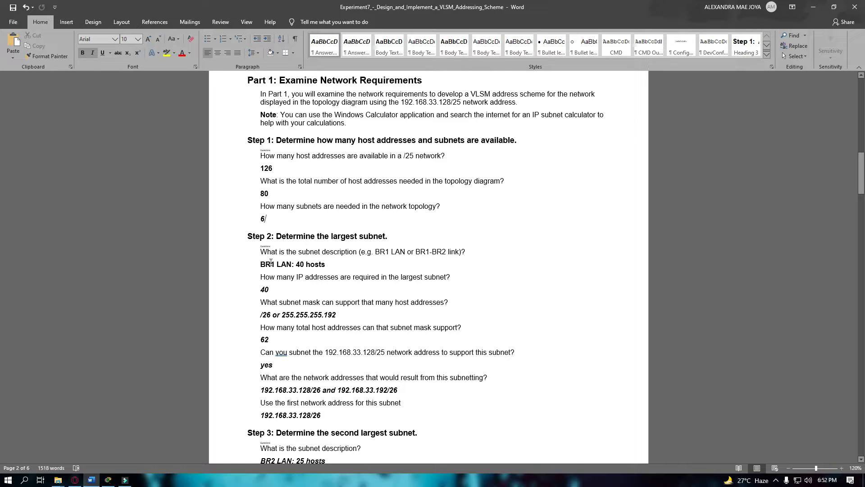
{"action": "left_click", "coordinate": [301, 264]}
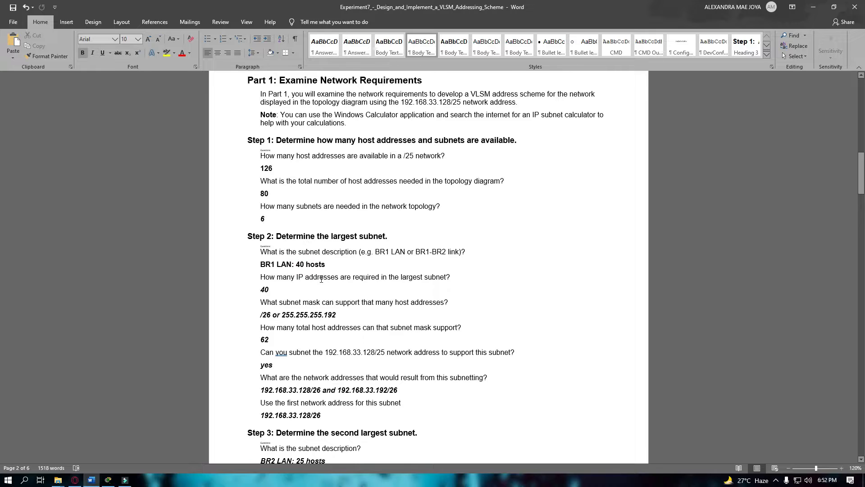
{"action": "scroll", "coordinate": [300, 270], "scroll_direction": "down", "scroll_amount": 1}
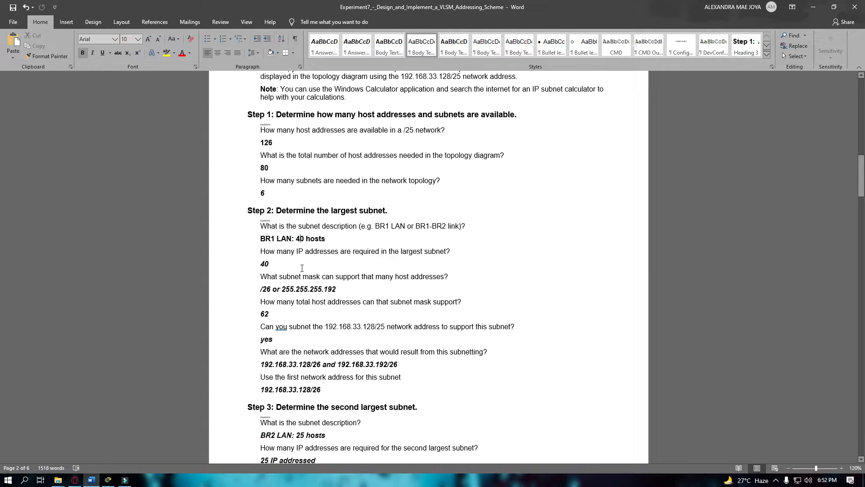
{"action": "double_click", "coordinate": [265, 264]}
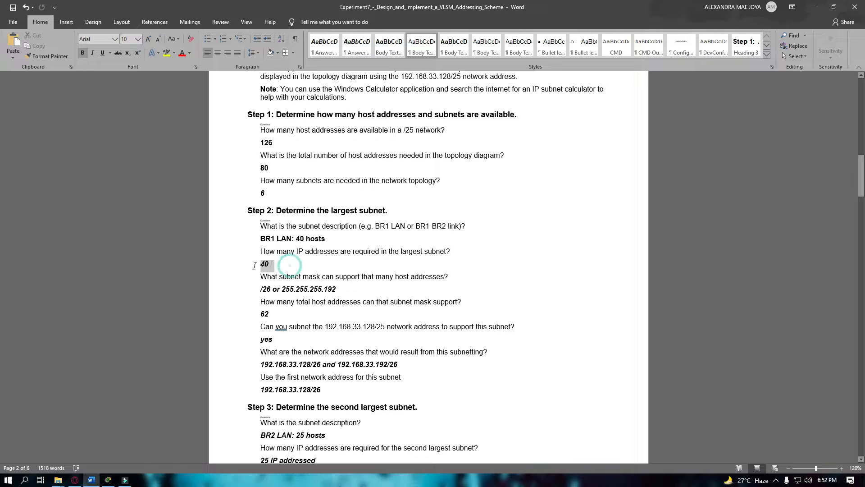
{"action": "left_click", "coordinate": [287, 291]}
{"action": "left_click_drag", "start_coordinate": [263, 290], "coordinate": [352, 289]}
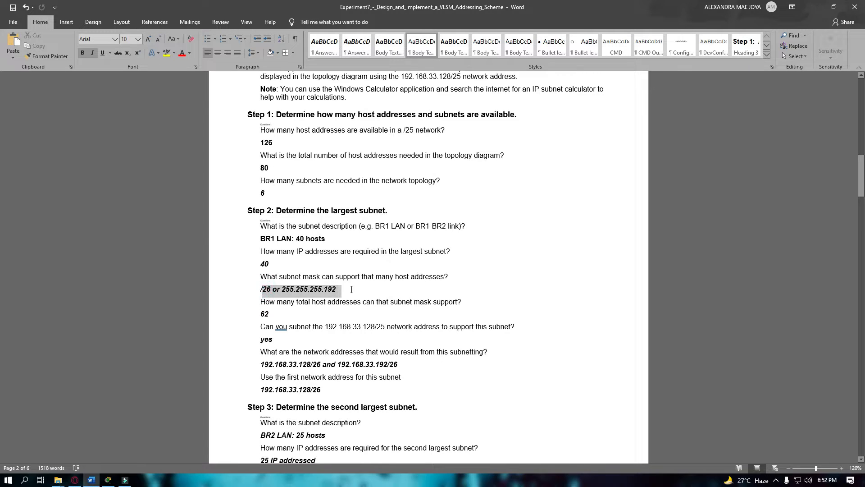
{"action": "left_click", "coordinate": [268, 293]}
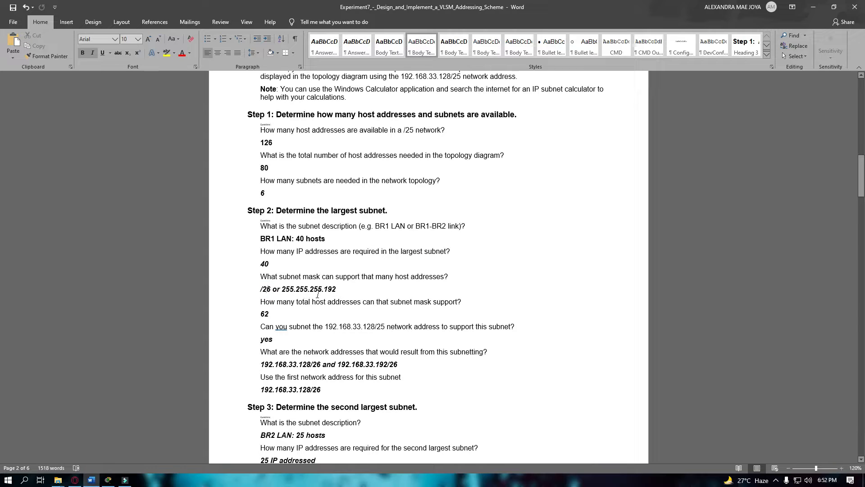
{"action": "left_click", "coordinate": [275, 315]}
{"action": "scroll", "coordinate": [298, 324], "scroll_direction": "down", "scroll_amount": 1}
{"action": "left_click", "coordinate": [292, 315]}
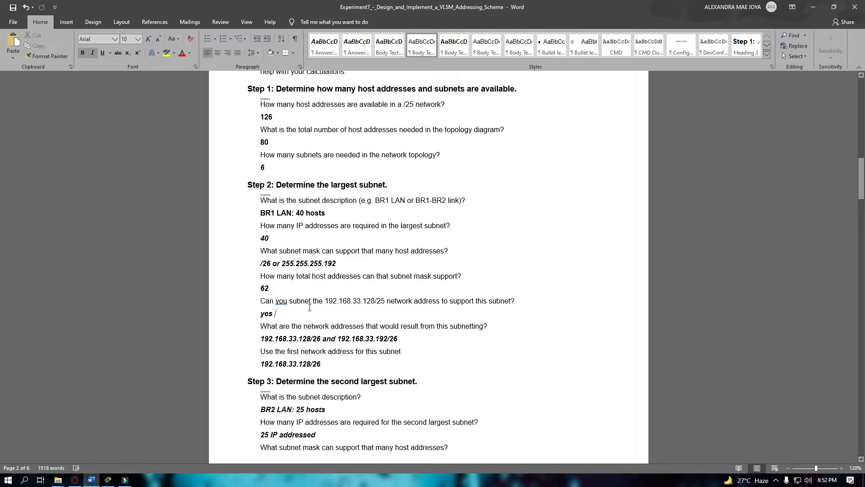
{"action": "left_click", "coordinate": [328, 301]}
{"action": "left_click_drag", "start_coordinate": [434, 301], "coordinate": [471, 301]}
{"action": "left_click", "coordinate": [281, 316]}
{"action": "scroll", "coordinate": [282, 316], "scroll_direction": "down", "scroll_amount": 2}
{"action": "left_click_drag", "start_coordinate": [280, 276], "coordinate": [365, 276]}
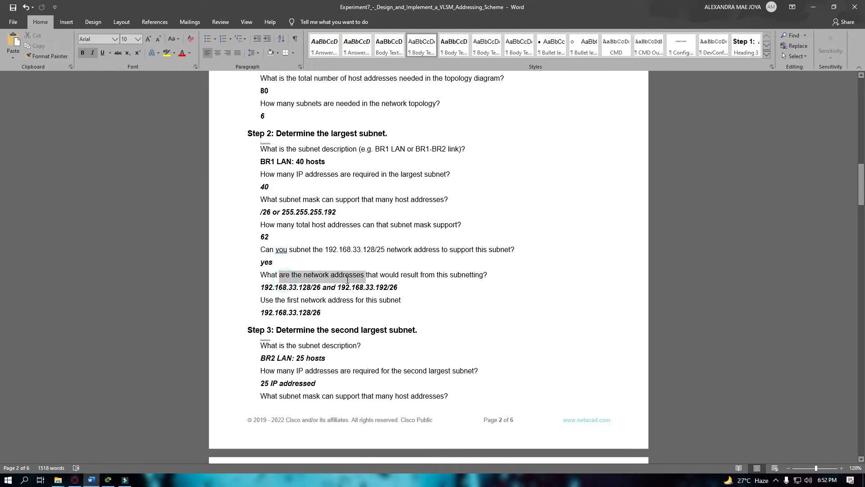
{"action": "left_click", "coordinate": [401, 275]}
{"action": "left_click", "coordinate": [467, 276]}
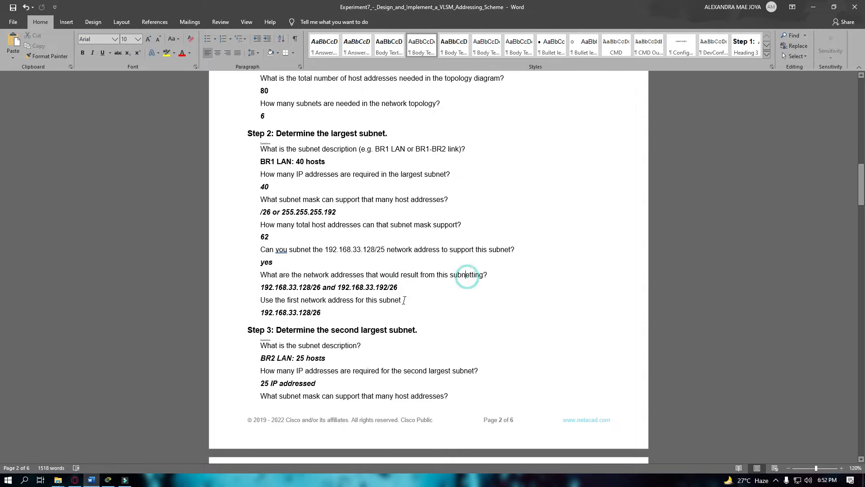
{"action": "left_click_drag", "start_coordinate": [281, 273], "coordinate": [336, 274]}
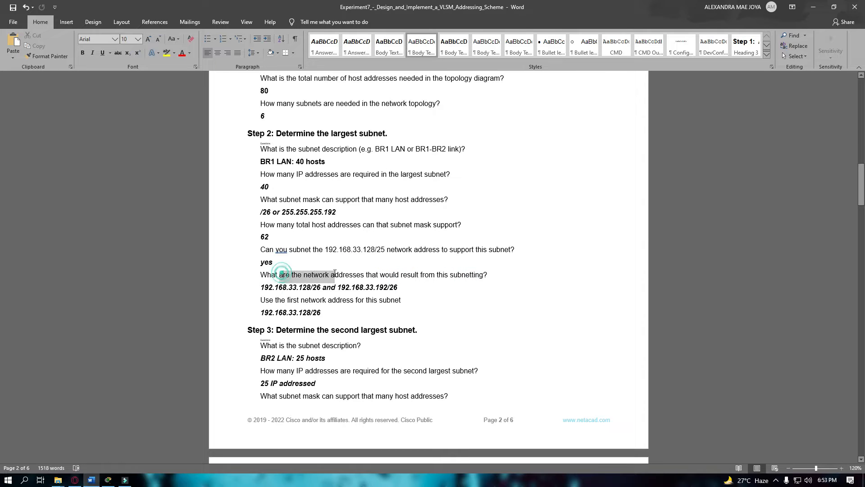
{"action": "left_click", "coordinate": [300, 290]}
{"action": "left_click_drag", "start_coordinate": [259, 287], "coordinate": [403, 289]}
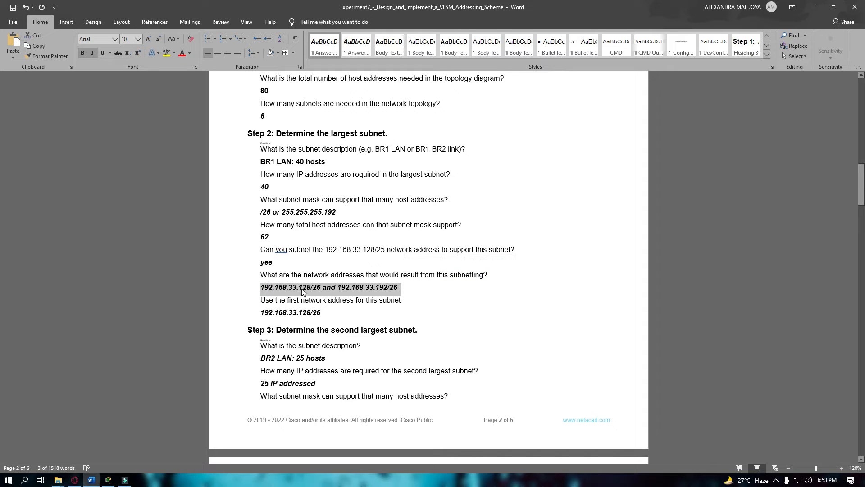
{"action": "left_click", "coordinate": [382, 290]}
{"action": "left_click_drag", "start_coordinate": [383, 288], "coordinate": [376, 288]}
{"action": "left_click_drag", "start_coordinate": [308, 288], "coordinate": [308, 290]}
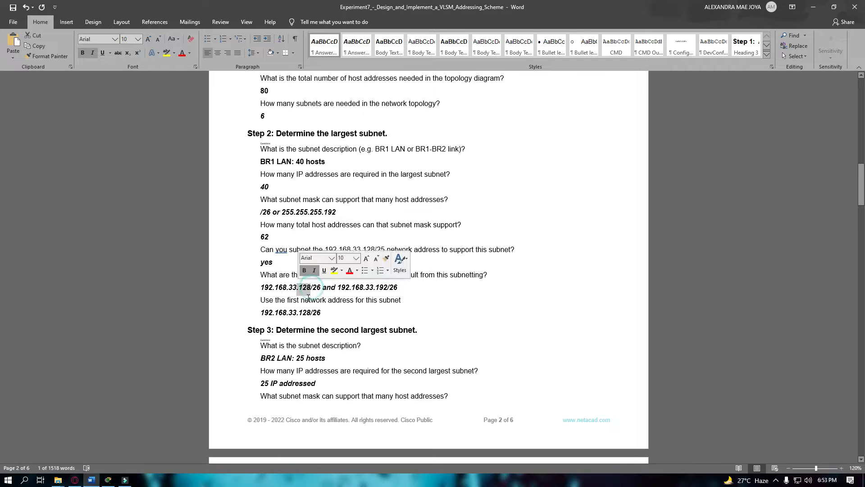
{"action": "left_click", "coordinate": [309, 300]}
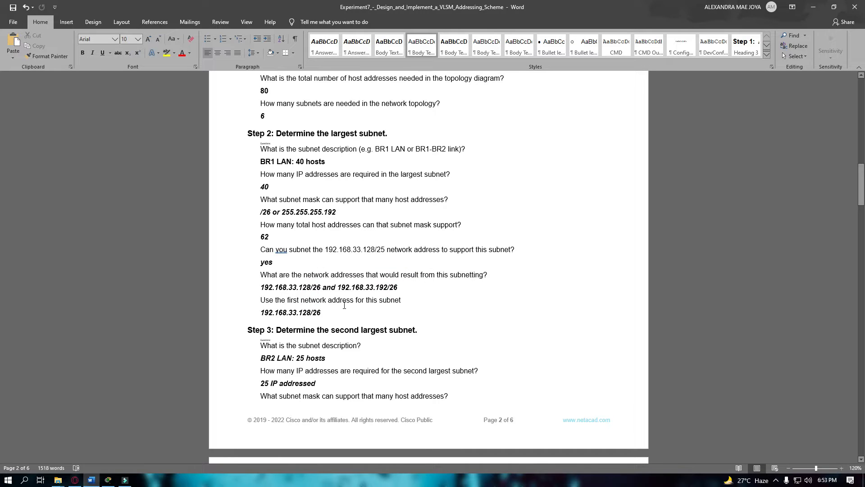
{"action": "left_click", "coordinate": [386, 305]}
{"action": "left_click_drag", "start_coordinate": [298, 286], "coordinate": [313, 315]}
{"action": "left_click", "coordinate": [309, 289]}
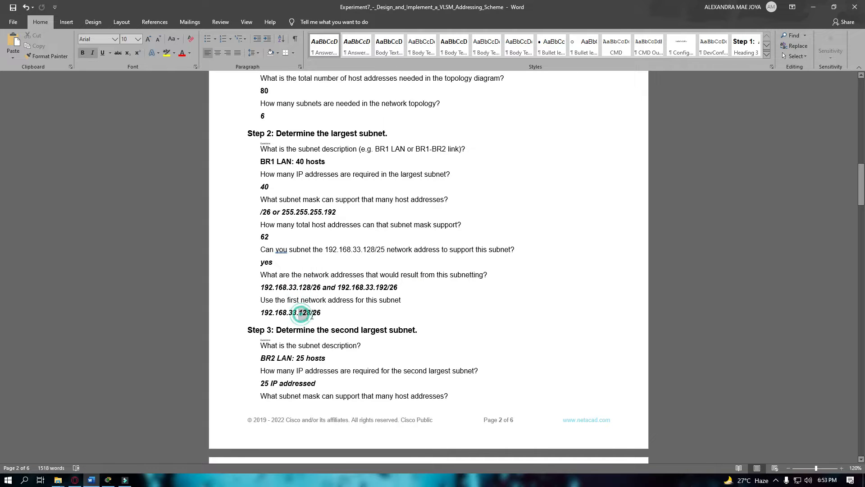
{"action": "left_click", "coordinate": [306, 329]}
{"action": "scroll", "coordinate": [297, 338], "scroll_direction": "down", "scroll_amount": 1}
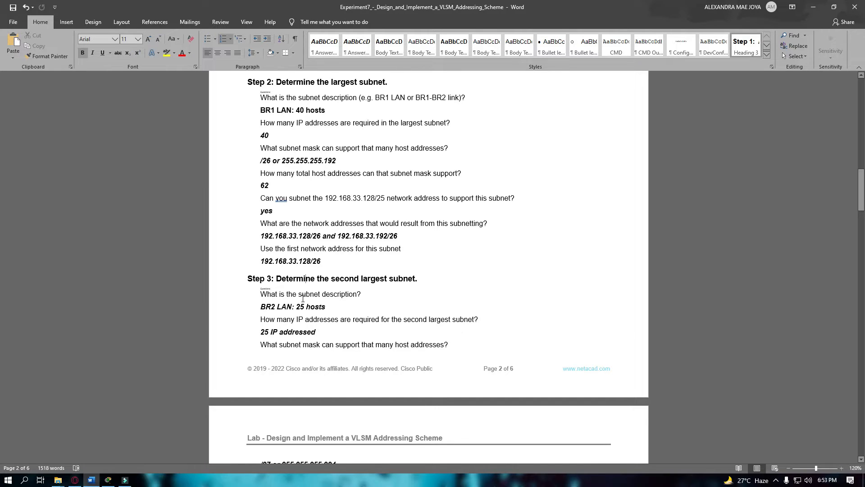
Add a colon after 'BR2 LAN' in the 25-host answer.
{"action": "left_click_drag", "start_coordinate": [297, 307], "coordinate": [325, 307]}
{"action": "left_click", "coordinate": [326, 323]}
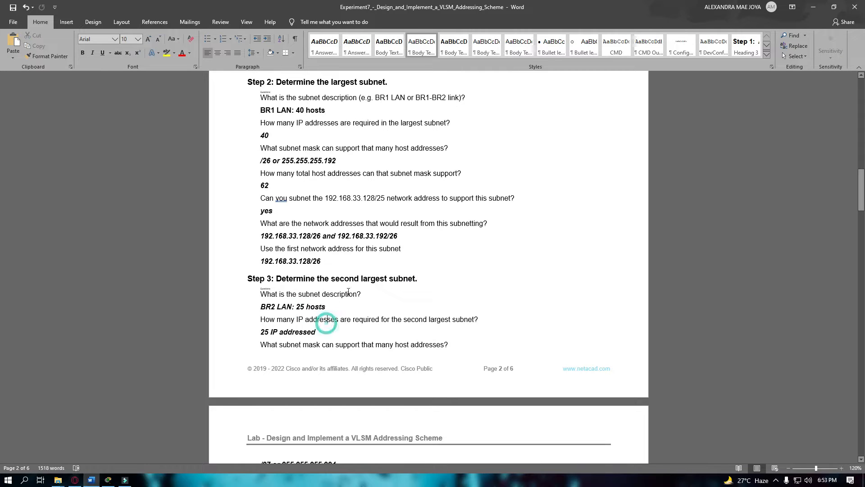
{"action": "left_click", "coordinate": [294, 307]}
{"action": "type", "text": ":"}
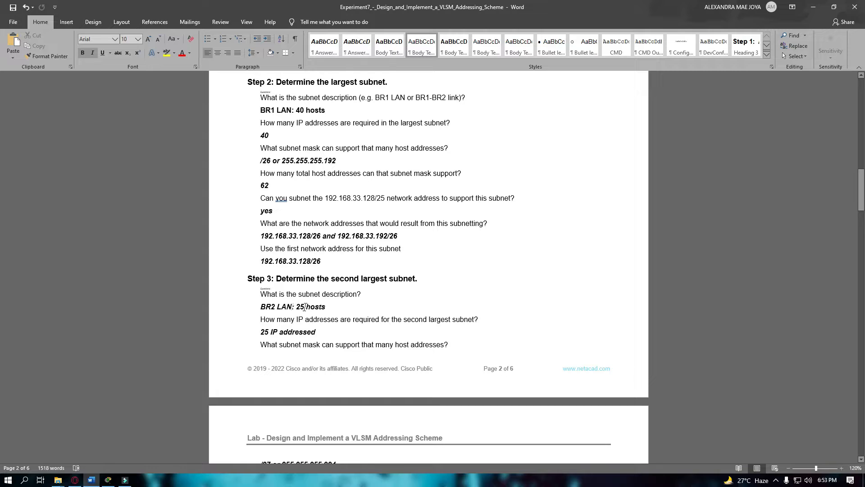
{"action": "scroll", "coordinate": [315, 312], "scroll_direction": "down", "scroll_amount": 1}
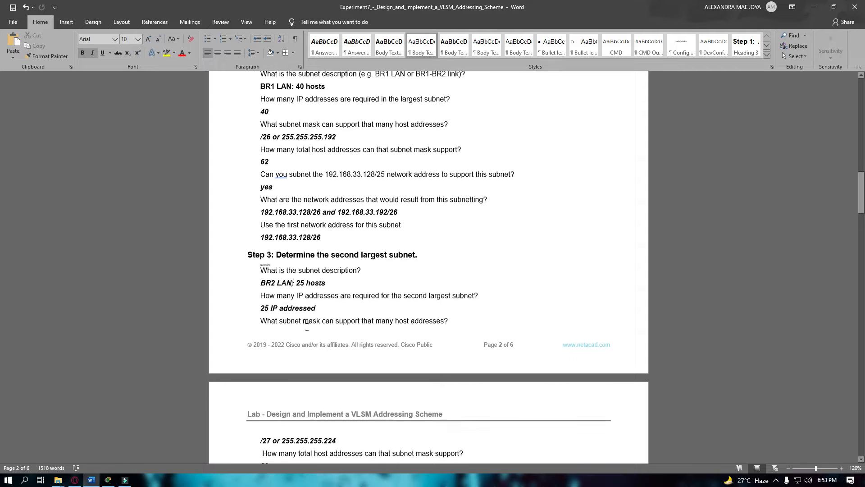
Change 'addressed' to 'addresses' in the '25 IP addresses' answer.
{"action": "left_click", "coordinate": [270, 294]}
{"action": "double_click", "coordinate": [332, 294]}
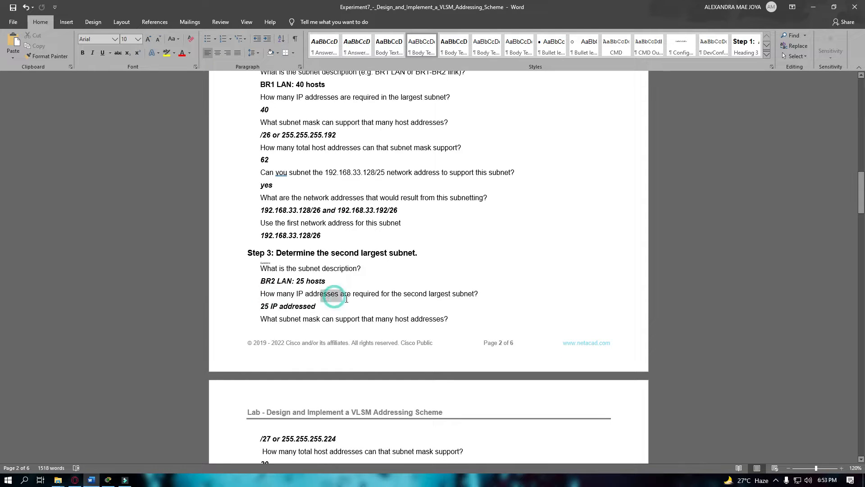
{"action": "left_click", "coordinate": [363, 295]}
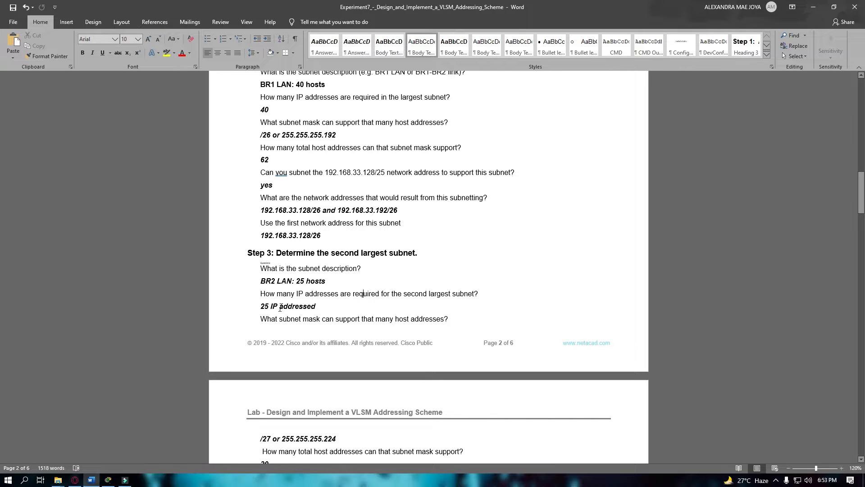
{"action": "scroll", "coordinate": [307, 318], "scroll_direction": "down", "scroll_amount": 1}
{"action": "left_click", "coordinate": [324, 282]}
{"action": "key", "text": "BackSpace"}
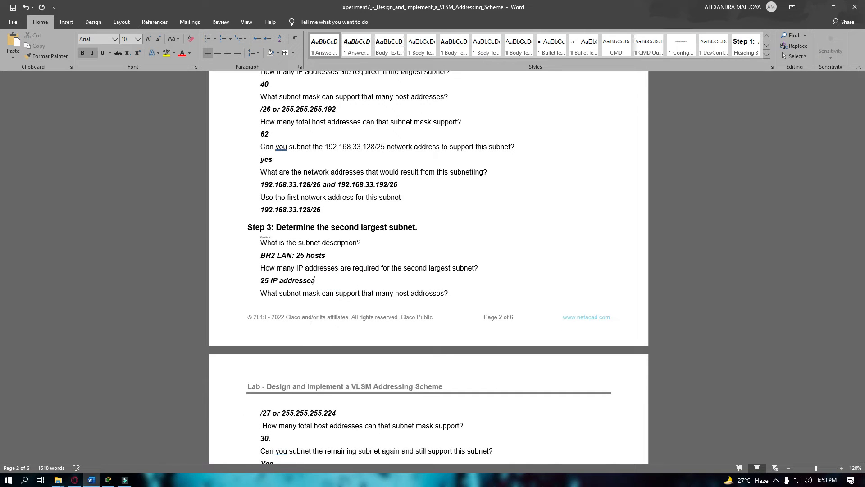
{"action": "type", "text": "s"}
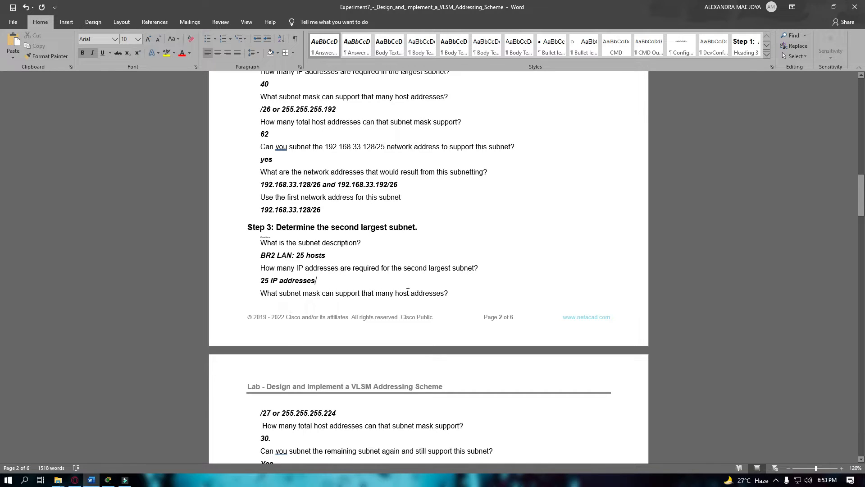
{"action": "left_click", "coordinate": [430, 293]}
{"action": "scroll", "coordinate": [412, 337], "scroll_direction": "down", "scroll_amount": 1}
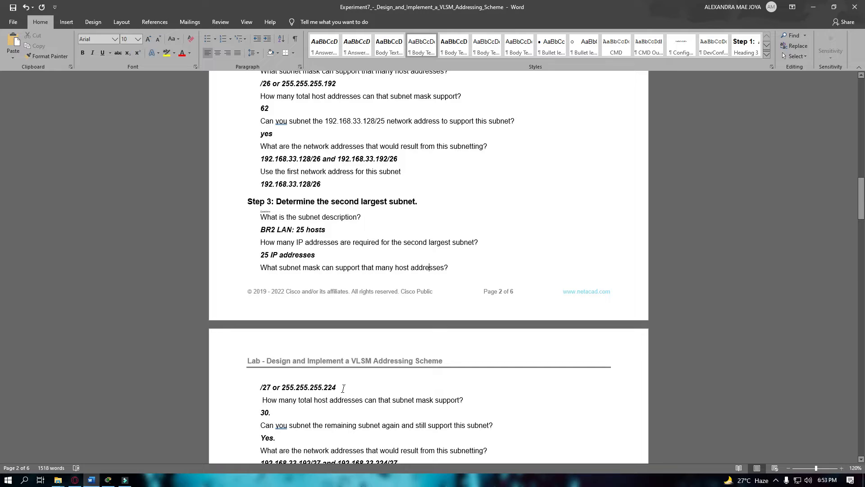
{"action": "left_click_drag", "start_coordinate": [343, 389], "coordinate": [272, 387]}
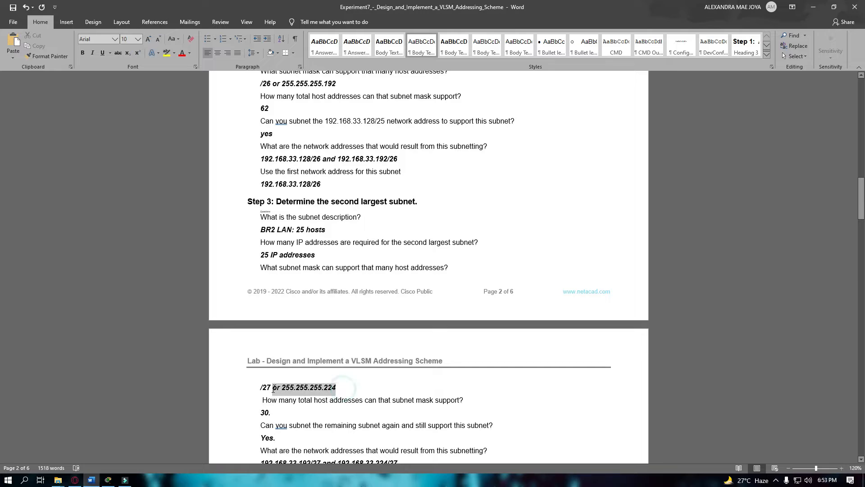
{"action": "left_click", "coordinate": [280, 255]}
{"action": "scroll", "coordinate": [352, 303], "scroll_direction": "down", "scroll_amount": 1}
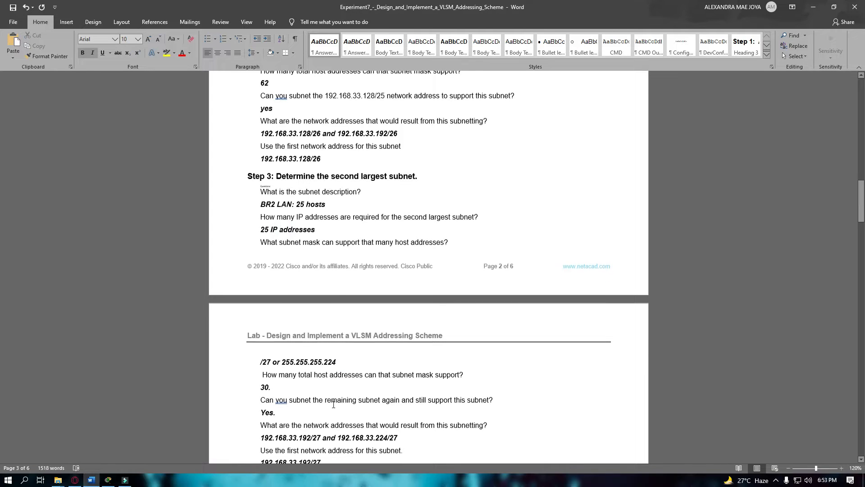
{"action": "left_click", "coordinate": [271, 361]}
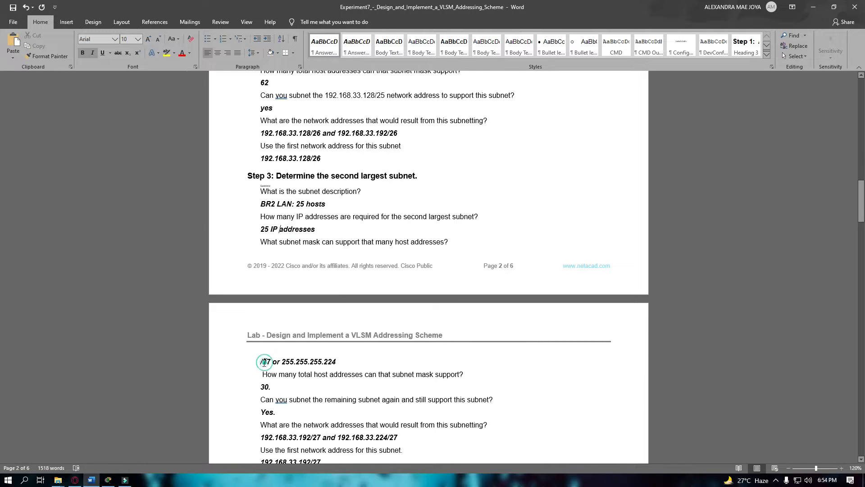
{"action": "double_click", "coordinate": [292, 363]}
{"action": "scroll", "coordinate": [332, 364], "scroll_direction": "down", "scroll_amount": 1}
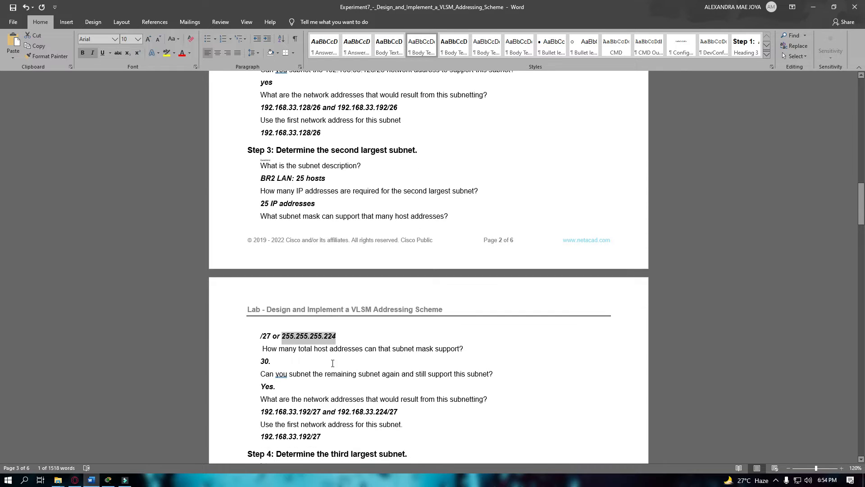
{"action": "left_click", "coordinate": [333, 364]}
{"action": "scroll", "coordinate": [333, 364], "scroll_direction": "down", "scroll_amount": 1}
{"action": "left_click", "coordinate": [266, 325]}
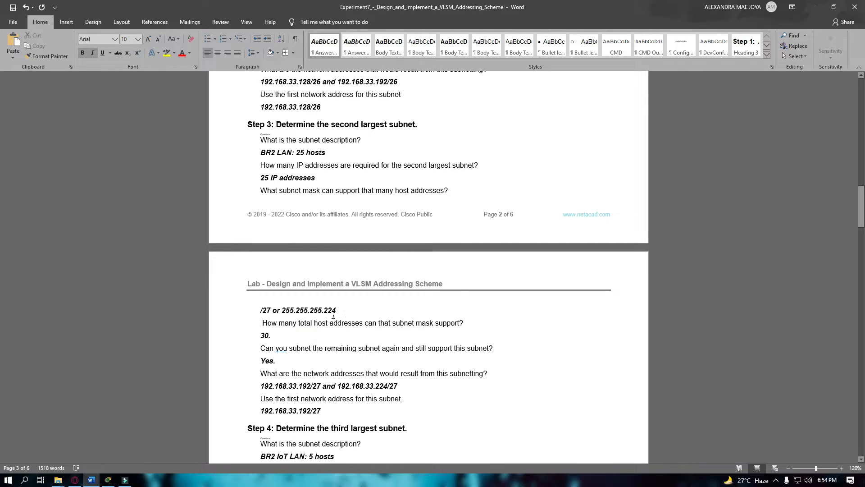
{"action": "left_click_drag", "start_coordinate": [272, 310], "coordinate": [333, 316]}
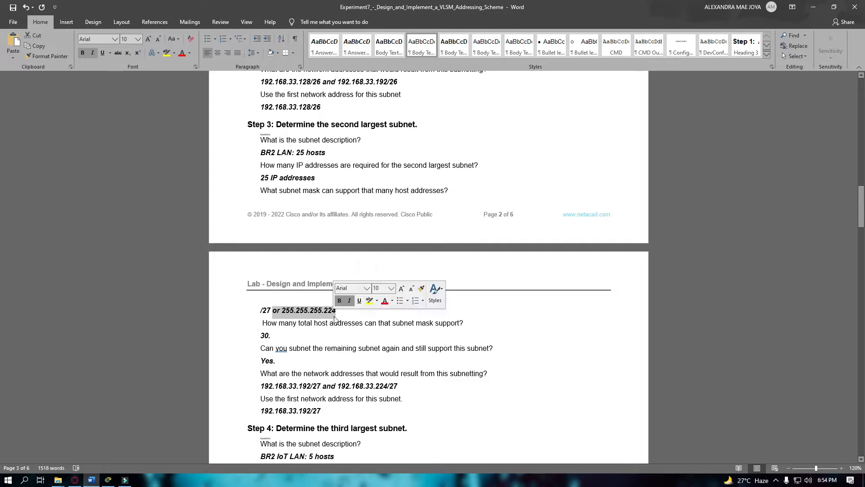
{"action": "left_click", "coordinate": [299, 335]}
{"action": "scroll", "coordinate": [284, 336], "scroll_direction": "down", "scroll_amount": 1}
{"action": "left_click", "coordinate": [283, 335]}
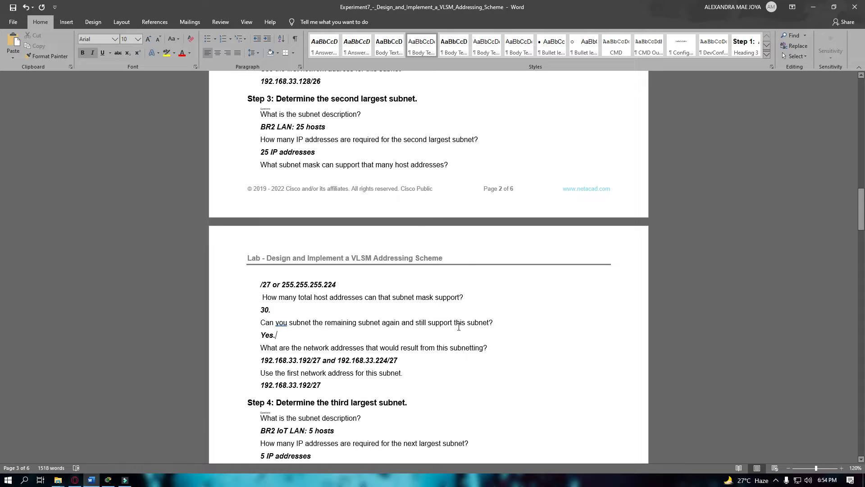
{"action": "scroll", "coordinate": [297, 338], "scroll_direction": "down", "scroll_amount": 1}
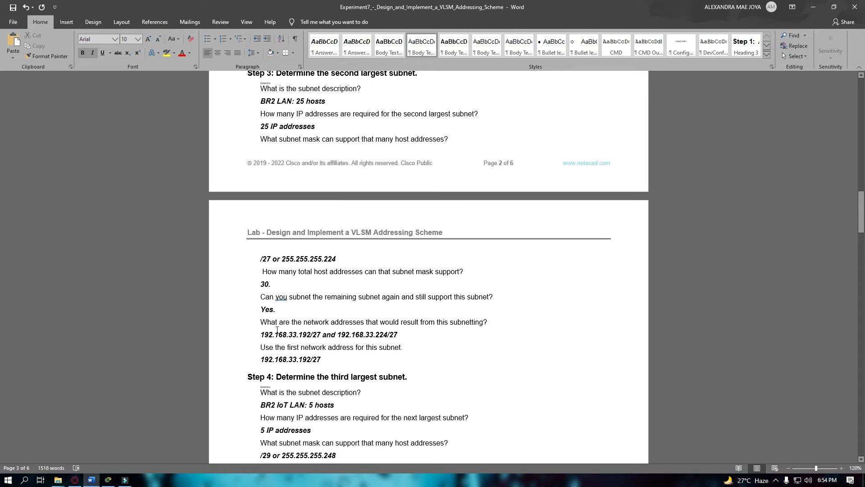
{"action": "left_click_drag", "start_coordinate": [266, 327], "coordinate": [327, 326]}
{"action": "left_click", "coordinate": [367, 341]}
{"action": "left_click", "coordinate": [428, 336]}
{"action": "scroll", "coordinate": [428, 336], "scroll_direction": "down", "scroll_amount": 2}
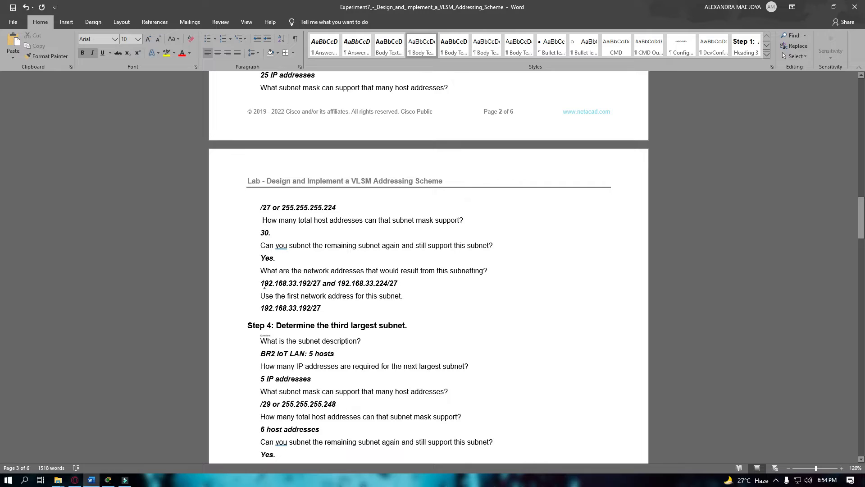
{"action": "left_click_drag", "start_coordinate": [260, 285], "coordinate": [397, 289]}
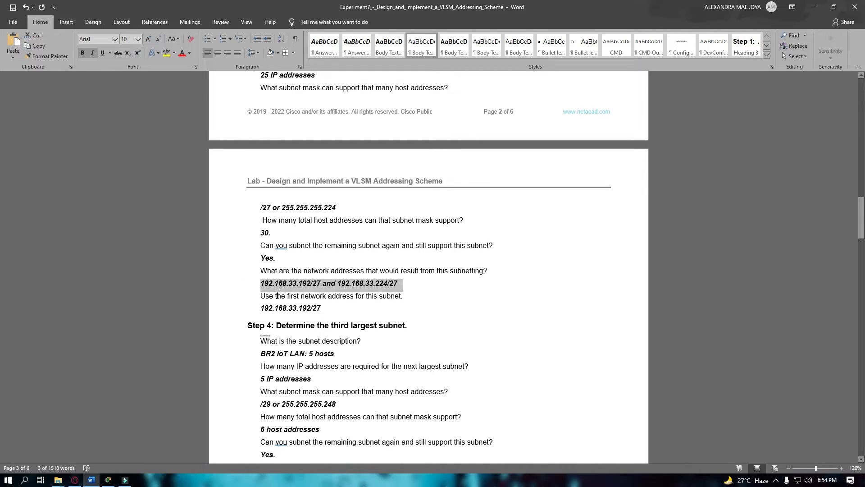
{"action": "left_click", "coordinate": [320, 296]}
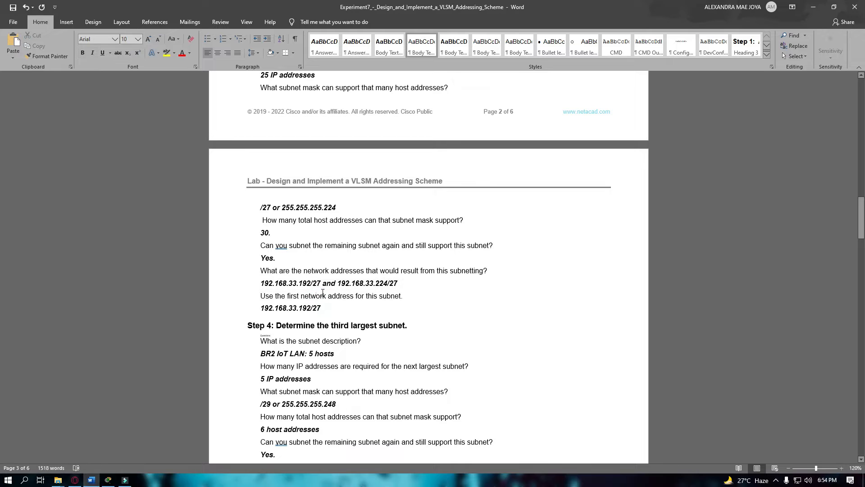
{"action": "double_click", "coordinate": [299, 309]}
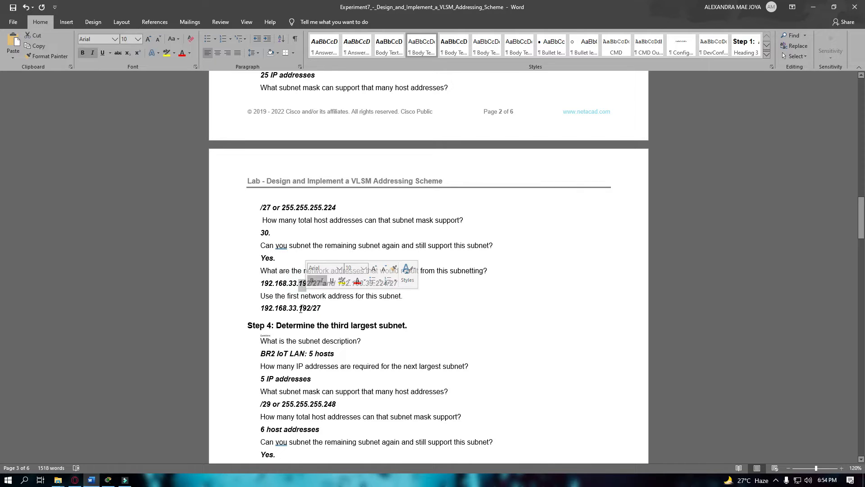
{"action": "left_click_drag", "start_coordinate": [260, 283], "coordinate": [321, 281]}
{"action": "left_click", "coordinate": [303, 284]}
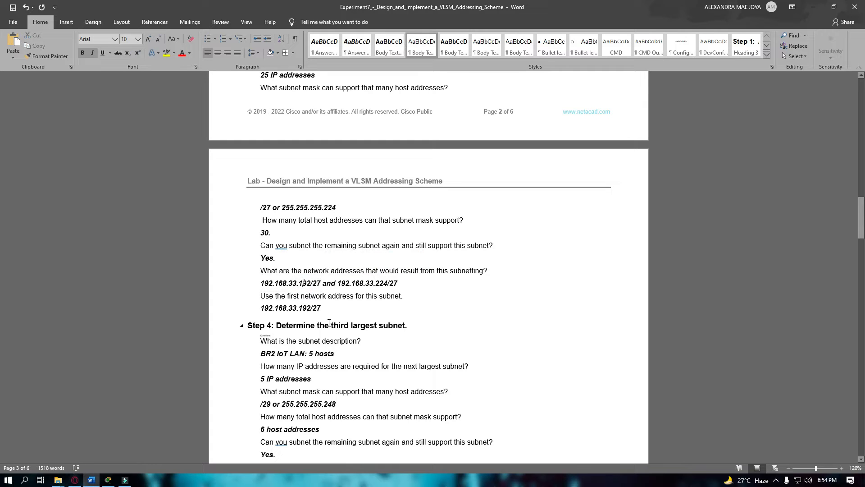
{"action": "scroll", "coordinate": [294, 290], "scroll_direction": "down", "scroll_amount": 3}
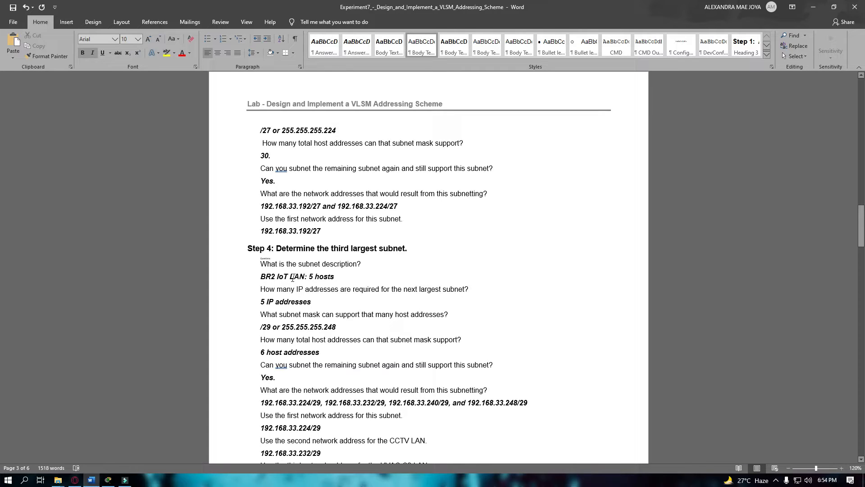
{"action": "left_click_drag", "start_coordinate": [309, 277], "coordinate": [336, 277]}
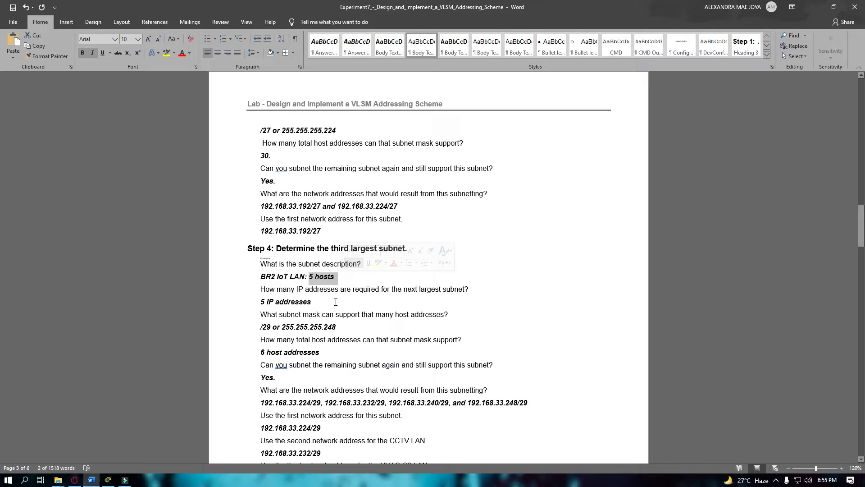
{"action": "left_click_drag", "start_coordinate": [325, 302], "coordinate": [276, 303]}
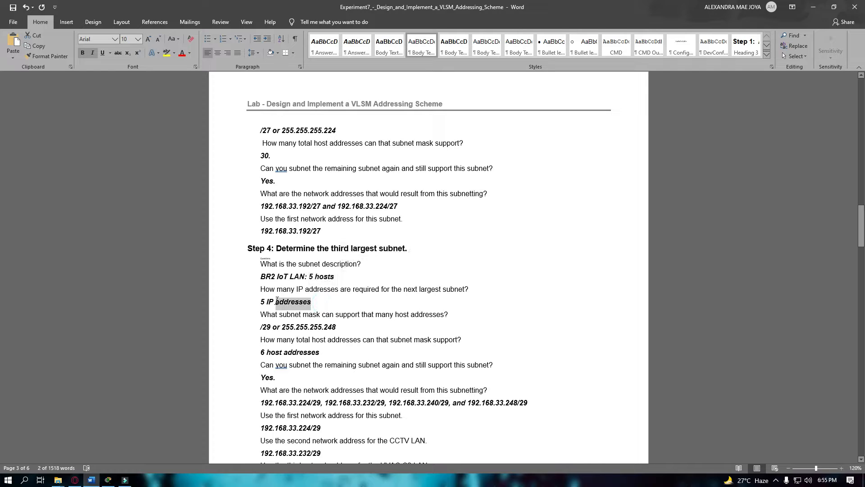
{"action": "left_click", "coordinate": [295, 327]}
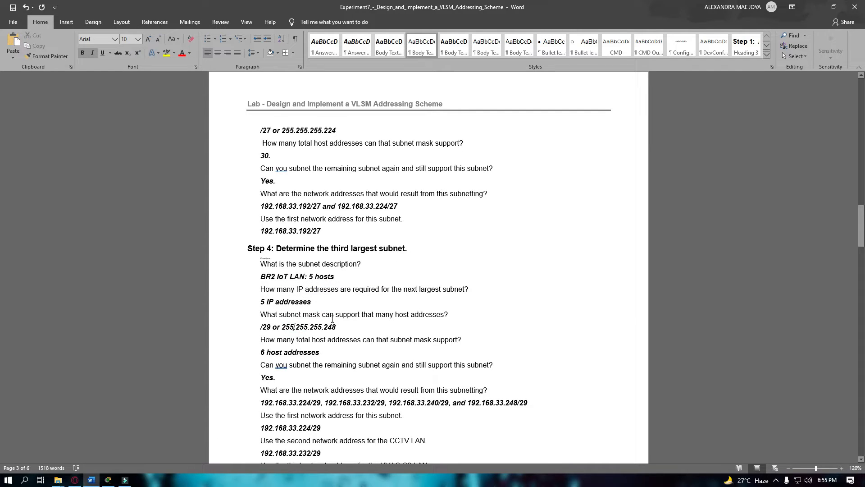
{"action": "left_click_drag", "start_coordinate": [260, 302], "coordinate": [315, 302]}
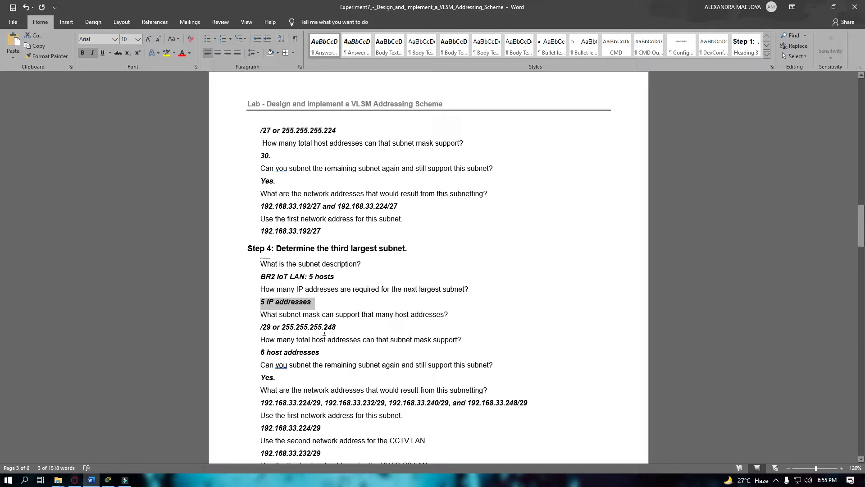
{"action": "left_click", "coordinate": [335, 348]}
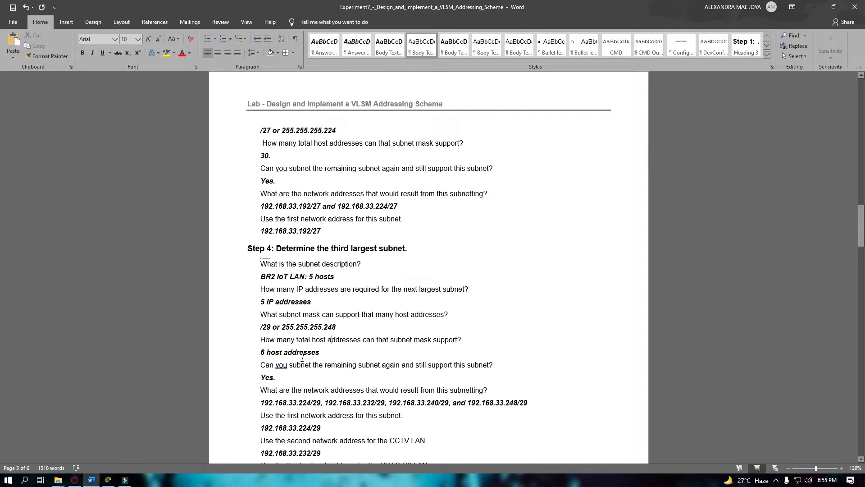
{"action": "left_click_drag", "start_coordinate": [323, 356], "coordinate": [267, 353]}
{"action": "scroll", "coordinate": [303, 355], "scroll_direction": "down", "scroll_amount": 1}
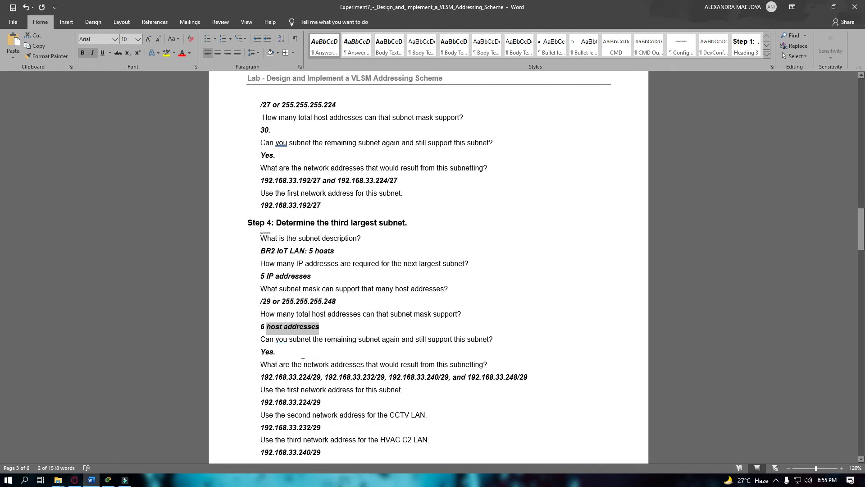
{"action": "left_click", "coordinate": [303, 354]}
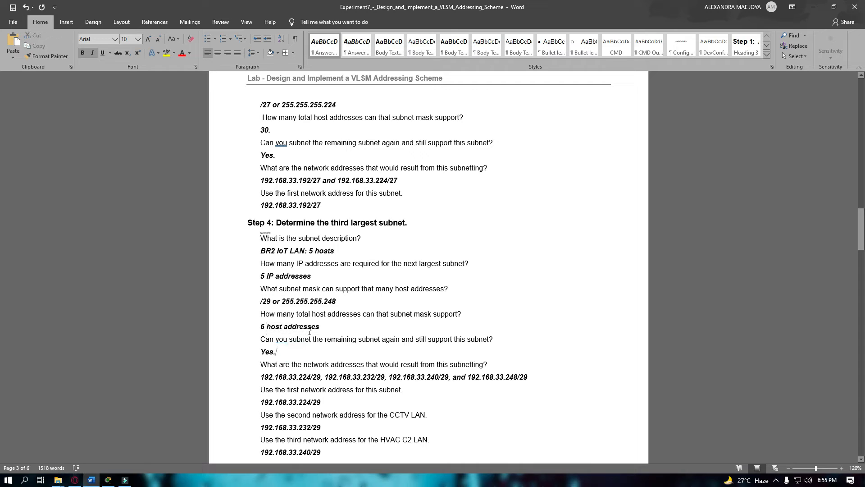
{"action": "left_click_drag", "start_coordinate": [429, 340], "coordinate": [461, 355]}
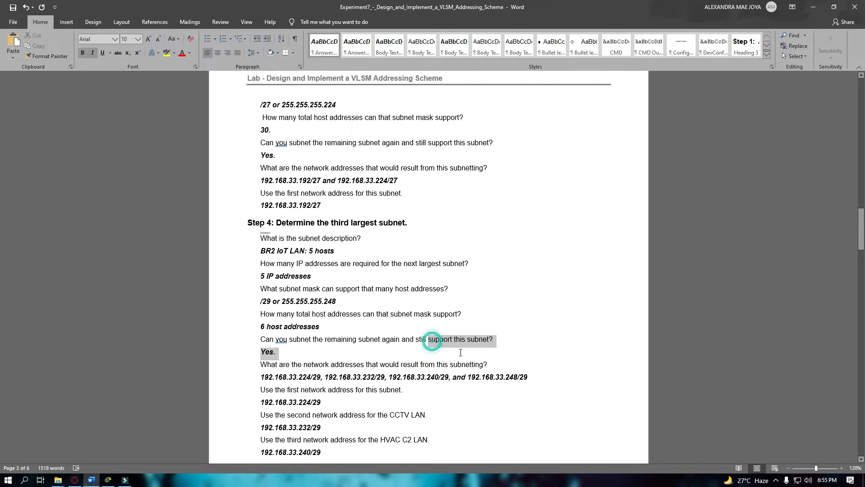
{"action": "left_click", "coordinate": [350, 356]}
{"action": "scroll", "coordinate": [332, 384], "scroll_direction": "down", "scroll_amount": 1}
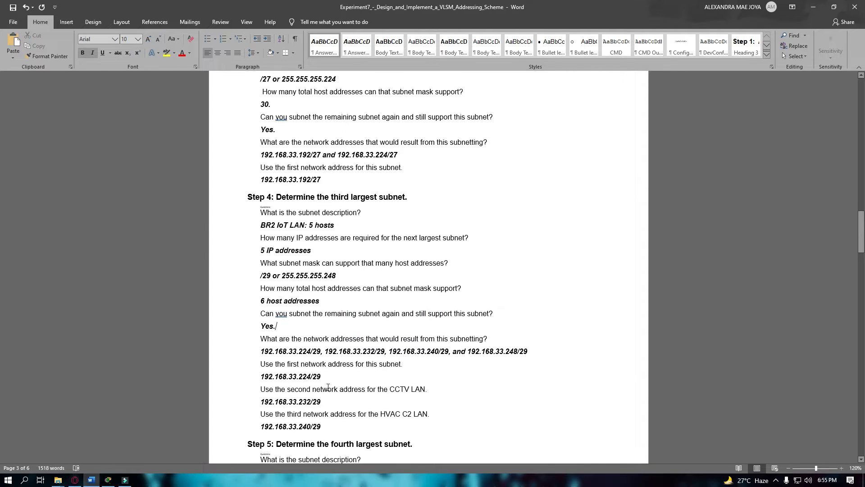
{"action": "left_click_drag", "start_coordinate": [277, 342], "coordinate": [338, 349]}
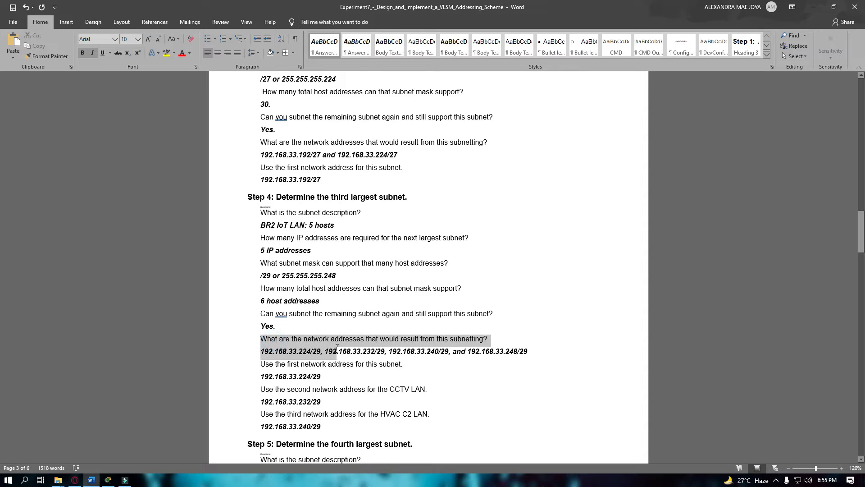
{"action": "left_click", "coordinate": [407, 356]}
{"action": "scroll", "coordinate": [387, 351], "scroll_direction": "down", "scroll_amount": 2}
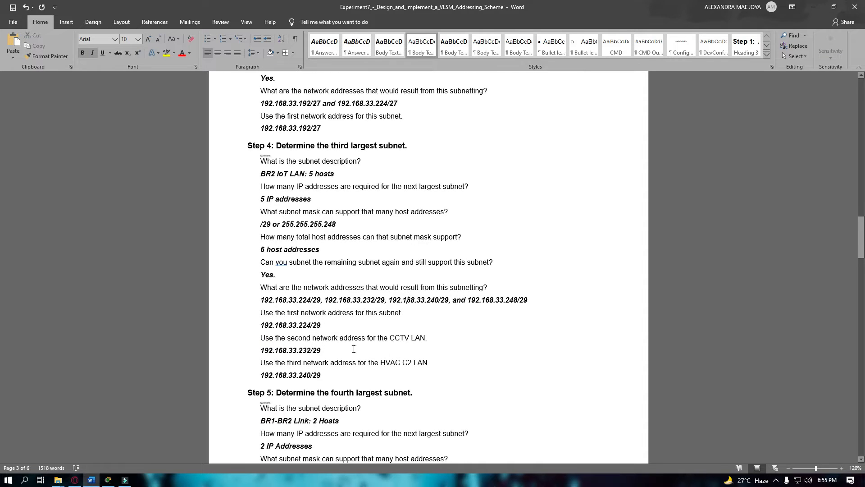
{"action": "left_click_drag", "start_coordinate": [261, 301], "coordinate": [542, 308]}
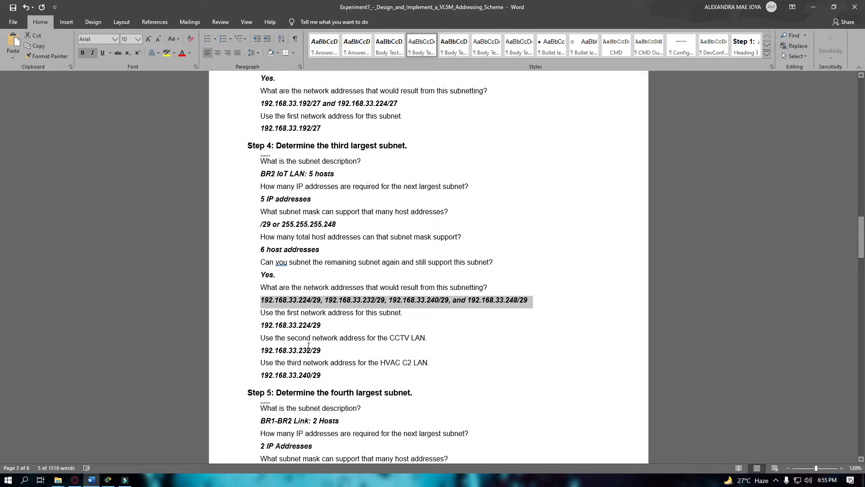
{"action": "scroll", "coordinate": [309, 345], "scroll_direction": "down", "scroll_amount": 1}
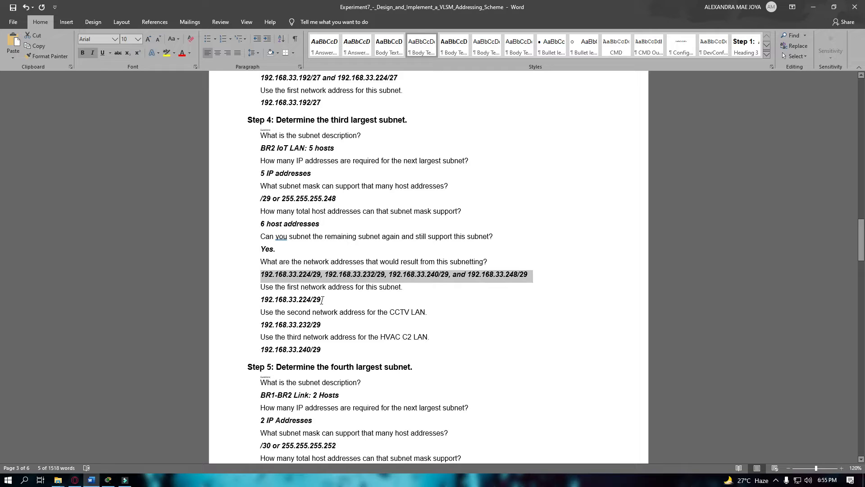
{"action": "left_click_drag", "start_coordinate": [299, 274], "coordinate": [311, 275]}
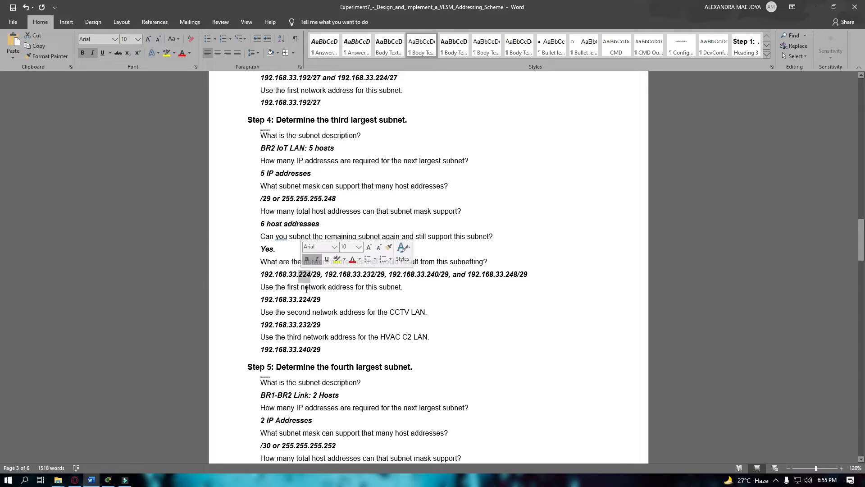
{"action": "left_click", "coordinate": [298, 312]}
{"action": "double_click", "coordinate": [299, 325]}
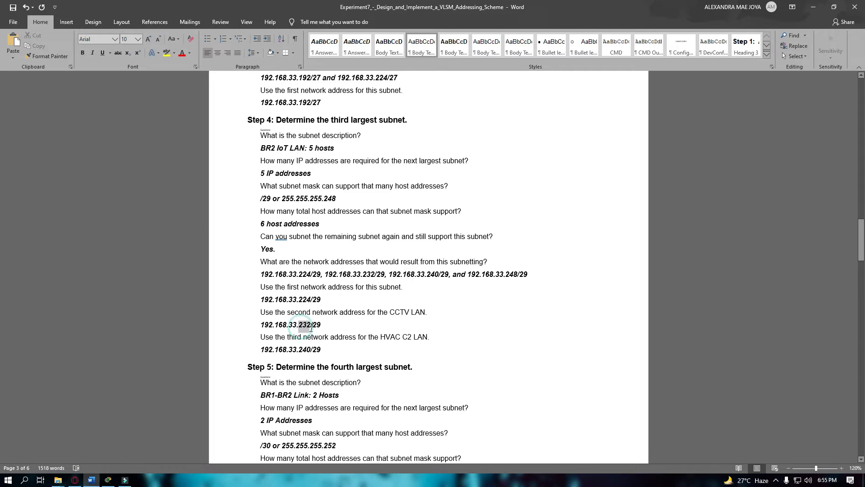
{"action": "double_click", "coordinate": [368, 275]}
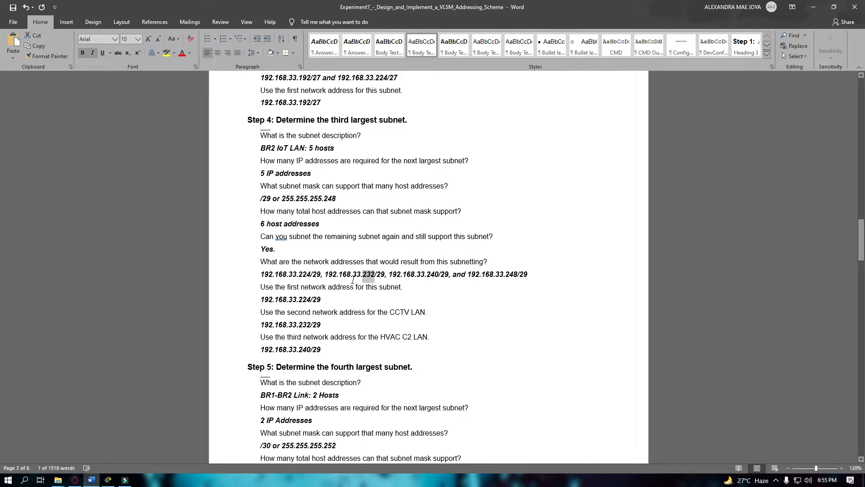
{"action": "left_click", "coordinate": [303, 320]}
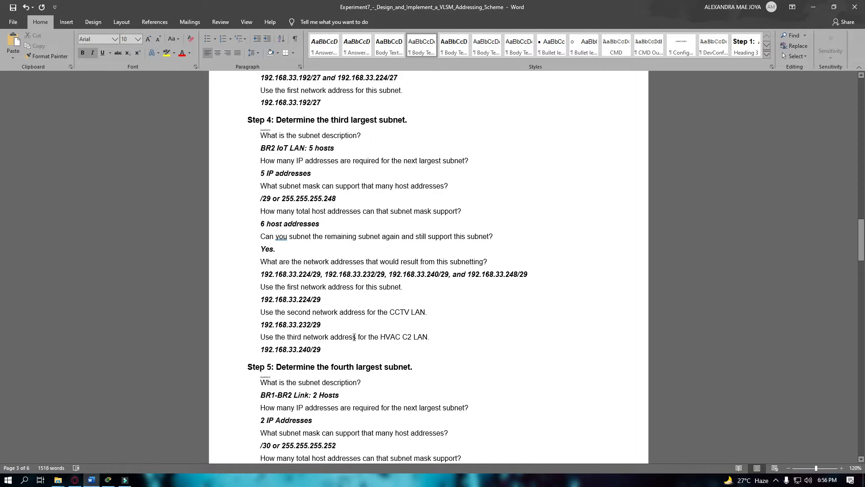
{"action": "left_click_drag", "start_coordinate": [307, 350], "coordinate": [298, 350]}
{"action": "left_click", "coordinate": [431, 279]}
{"action": "left_click_drag", "start_coordinate": [428, 275], "coordinate": [438, 277]}
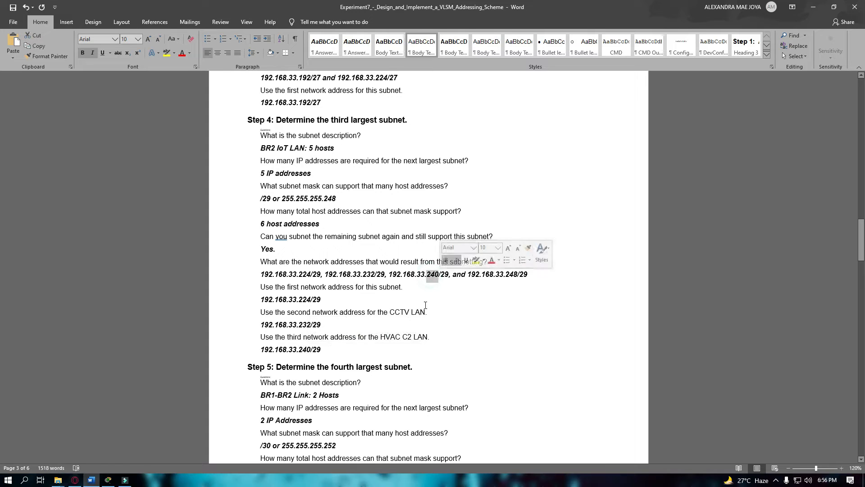
{"action": "left_click", "coordinate": [367, 347]}
{"action": "scroll", "coordinate": [356, 271], "scroll_direction": "down", "scroll_amount": 3}
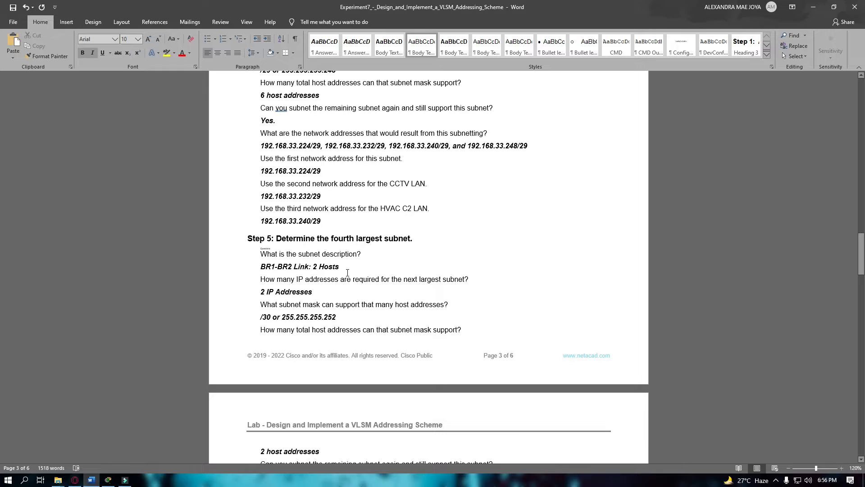
Highlight the '2 IP Addresses' and '/30 or 255.255.255.252' mask answers for the BR1-BR2 link.
{"action": "left_click_drag", "start_coordinate": [347, 271], "coordinate": [319, 267]}
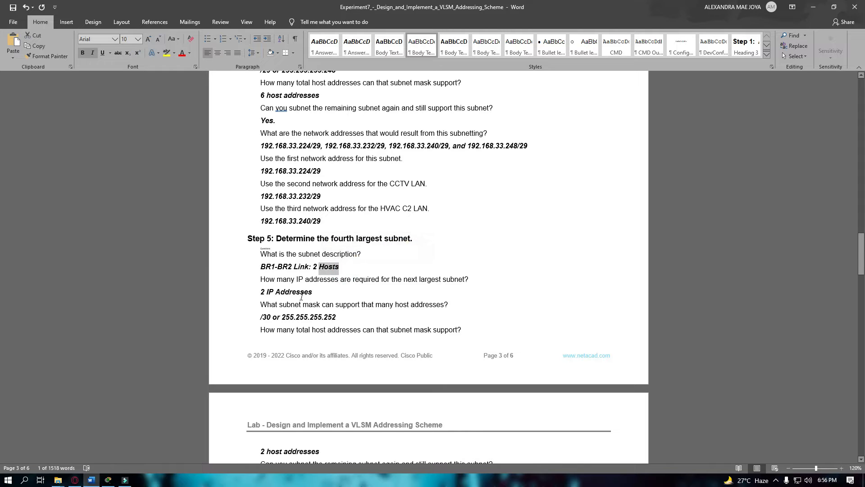
{"action": "scroll", "coordinate": [301, 297], "scroll_direction": "down", "scroll_amount": 1}
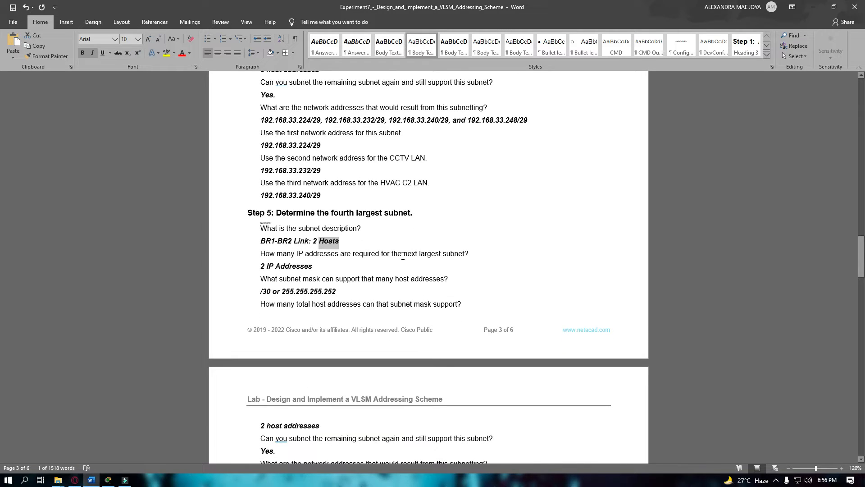
{"action": "left_click_drag", "start_coordinate": [320, 268], "coordinate": [253, 269]}
{"action": "left_click", "coordinate": [282, 303]}
{"action": "scroll", "coordinate": [318, 347], "scroll_direction": "down", "scroll_amount": 1}
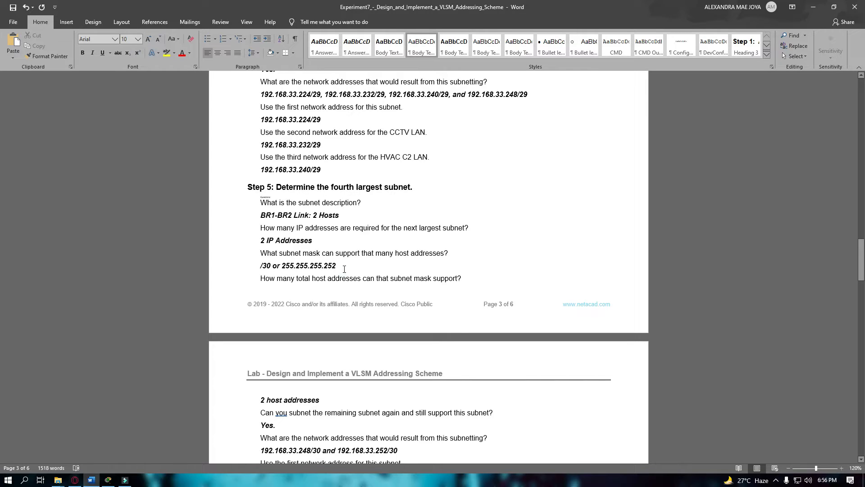
{"action": "left_click_drag", "start_coordinate": [345, 269], "coordinate": [261, 266]}
{"action": "left_click", "coordinate": [262, 240]}
{"action": "scroll", "coordinate": [289, 282], "scroll_direction": "down", "scroll_amount": 2}
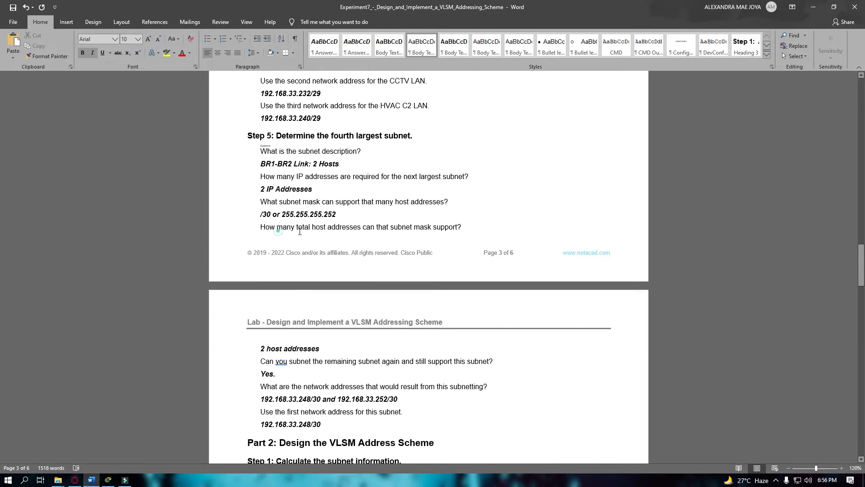
{"action": "left_click_drag", "start_coordinate": [278, 230], "coordinate": [344, 230]}
{"action": "left_click", "coordinate": [363, 229]}
Highlight the 2 host addresses answer, both /30 networks and the chosen 192.168.33.248/30.
{"action": "left_click_drag", "start_coordinate": [330, 345], "coordinate": [260, 348]}
{"action": "scroll", "coordinate": [272, 341], "scroll_direction": "down", "scroll_amount": 1}
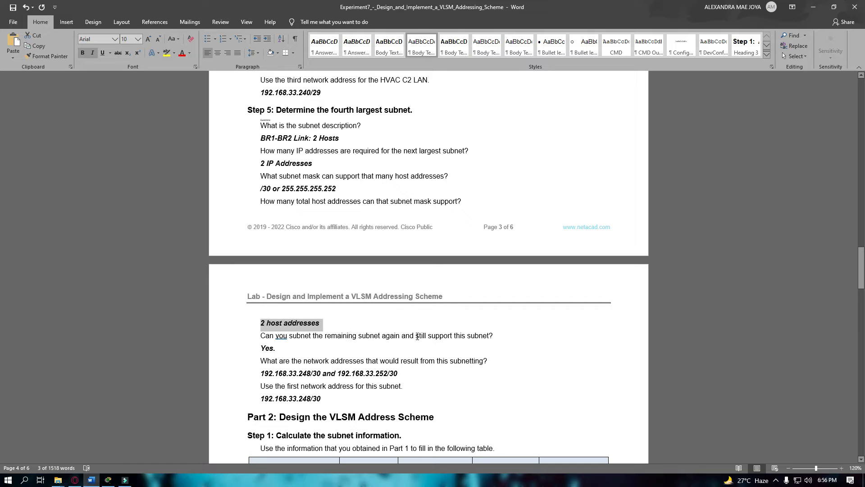
{"action": "left_click", "coordinate": [291, 352]}
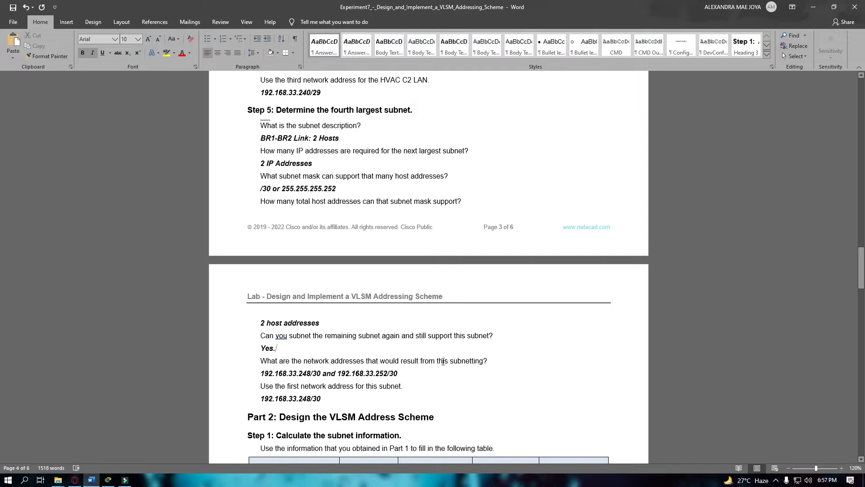
{"action": "left_click_drag", "start_coordinate": [323, 373], "coordinate": [404, 375]}
{"action": "left_click", "coordinate": [352, 401]}
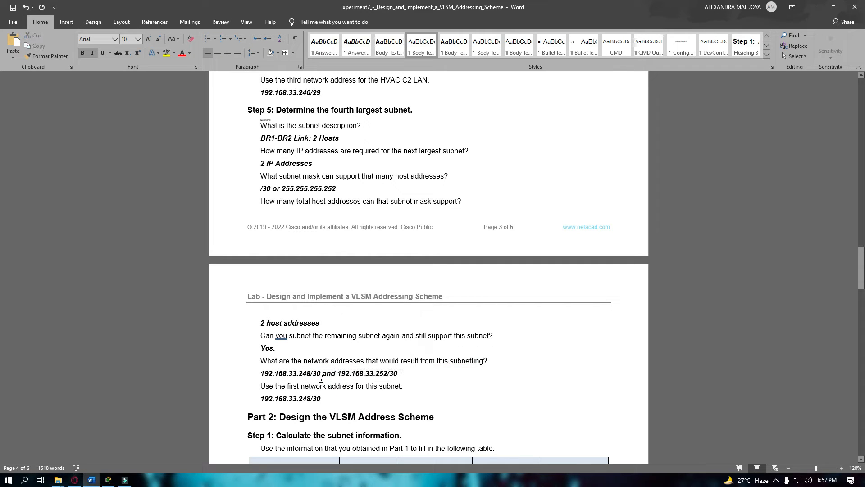
{"action": "left_click_drag", "start_coordinate": [319, 373], "coordinate": [269, 374]}
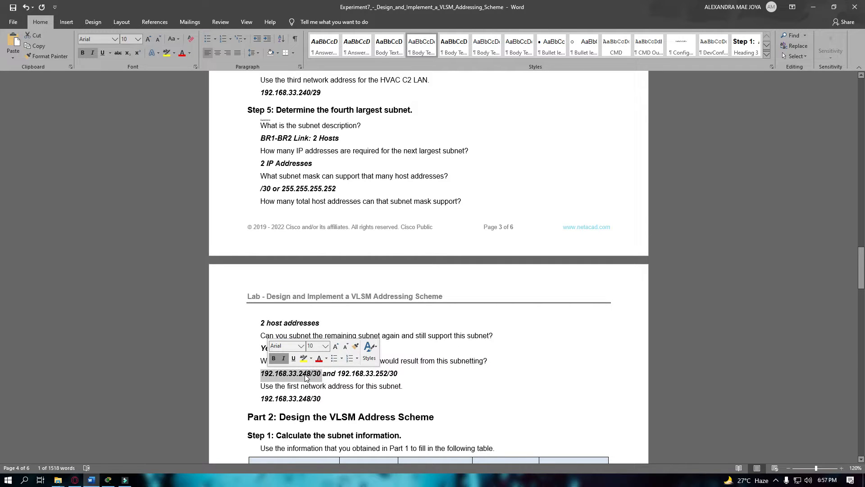
{"action": "left_click_drag", "start_coordinate": [327, 399], "coordinate": [282, 406]}
{"action": "scroll", "coordinate": [306, 375], "scroll_direction": "down", "scroll_amount": 8}
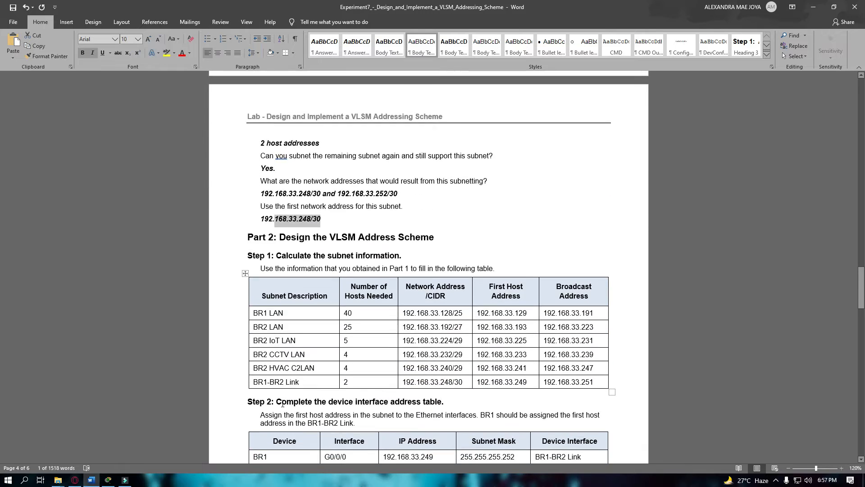
{"action": "left_click", "coordinate": [322, 135]}
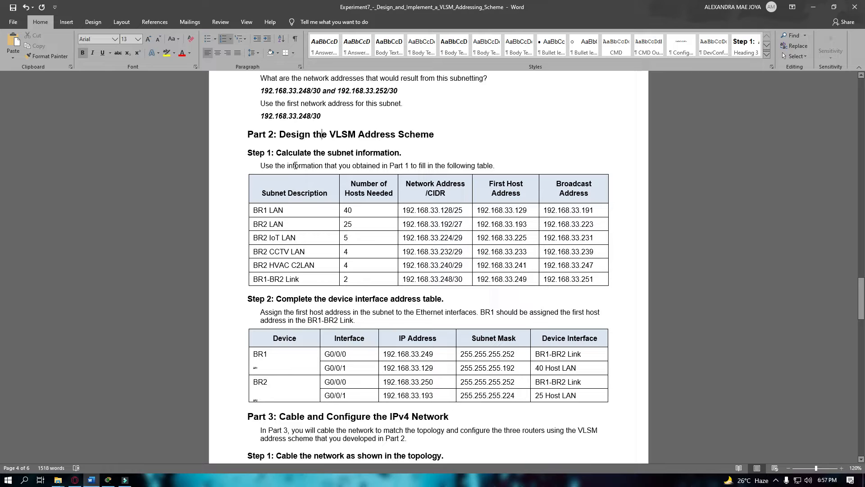
{"action": "scroll", "coordinate": [330, 162], "scroll_direction": "up", "scroll_amount": 7}
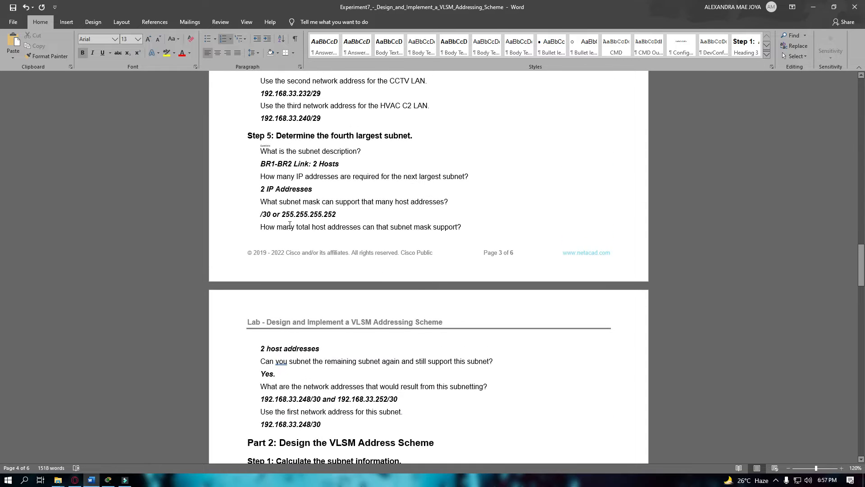
{"action": "scroll", "coordinate": [374, 286], "scroll_direction": "down", "scroll_amount": 2}
{"action": "scroll", "coordinate": [375, 287], "scroll_direction": "down", "scroll_amount": 2}
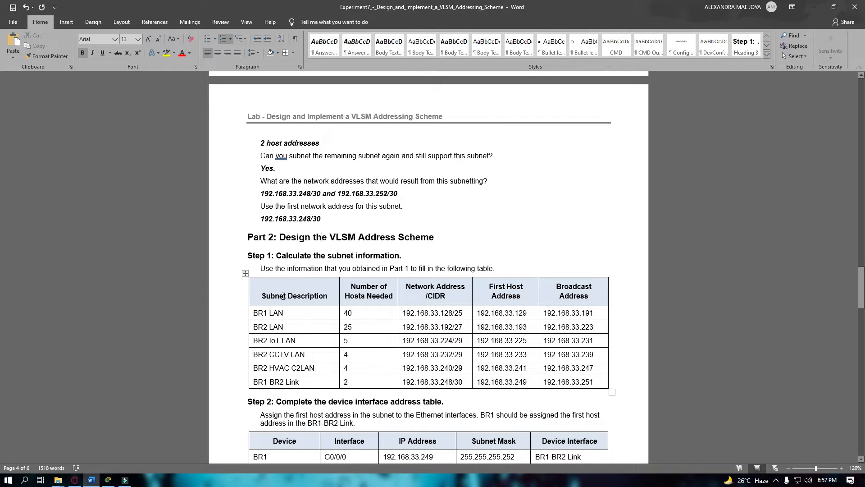
{"action": "scroll", "coordinate": [300, 299], "scroll_direction": "down", "scroll_amount": 1}
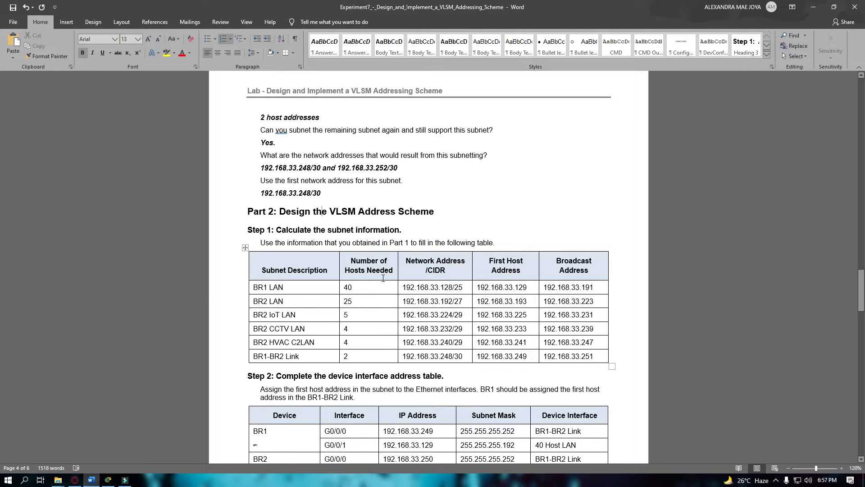
{"action": "scroll", "coordinate": [383, 275], "scroll_direction": "down", "scroll_amount": 1}
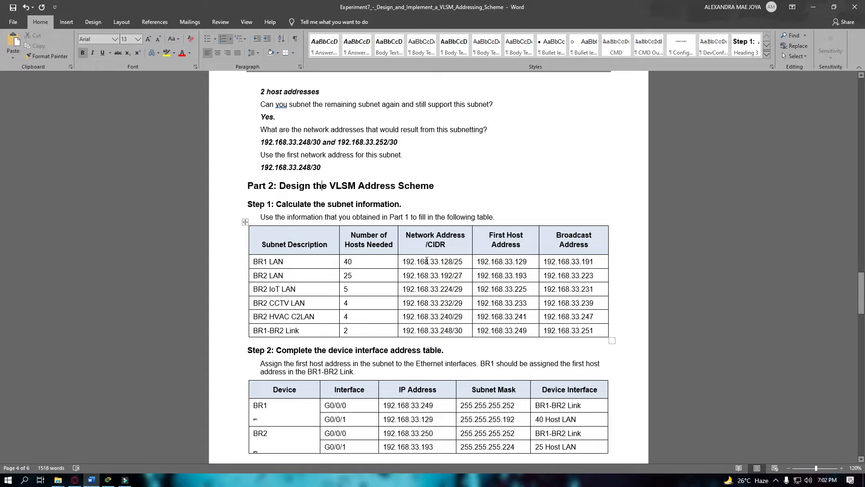
{"action": "scroll", "coordinate": [427, 261], "scroll_direction": "down", "scroll_amount": 1}
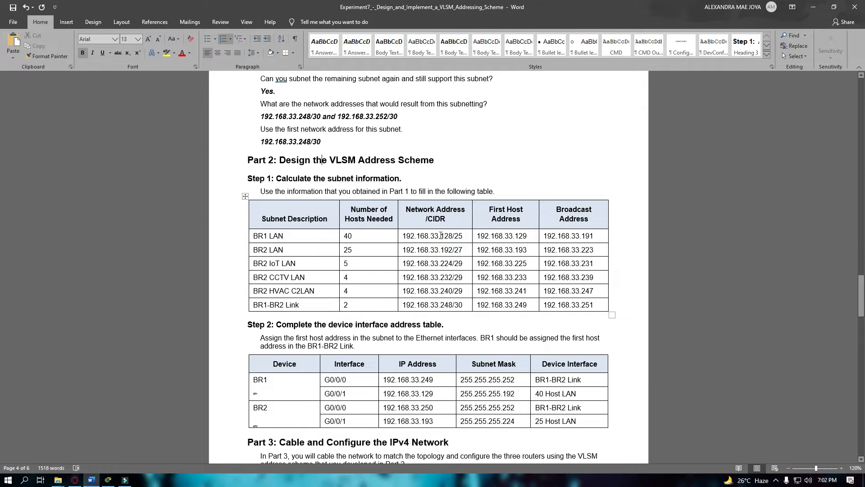
{"action": "left_click", "coordinate": [464, 235]}
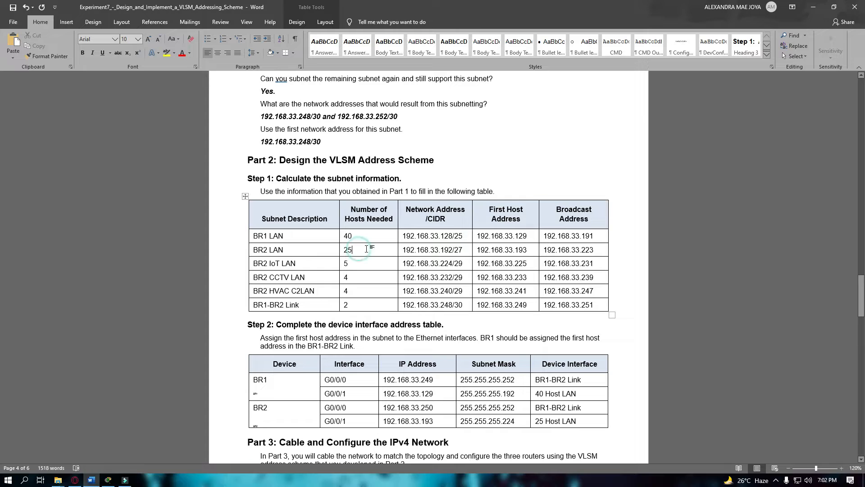
{"action": "key", "text": "Up"}
{"action": "key", "text": "Up"}
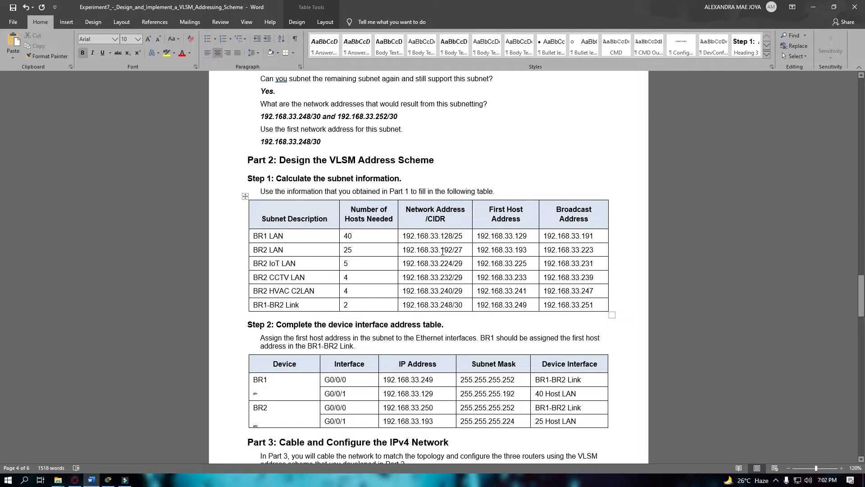
{"action": "left_click_drag", "start_coordinate": [443, 247], "coordinate": [452, 249]}
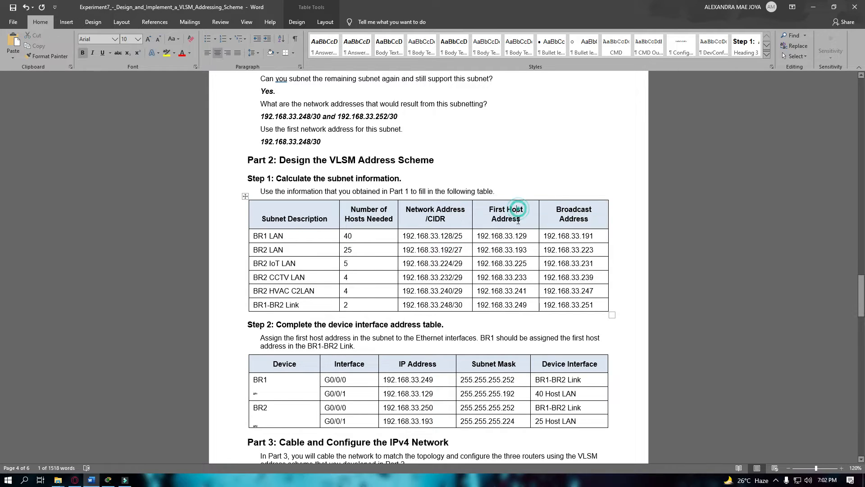
{"action": "left_click_drag", "start_coordinate": [518, 250], "coordinate": [594, 250]}
{"action": "left_click", "coordinate": [573, 209]}
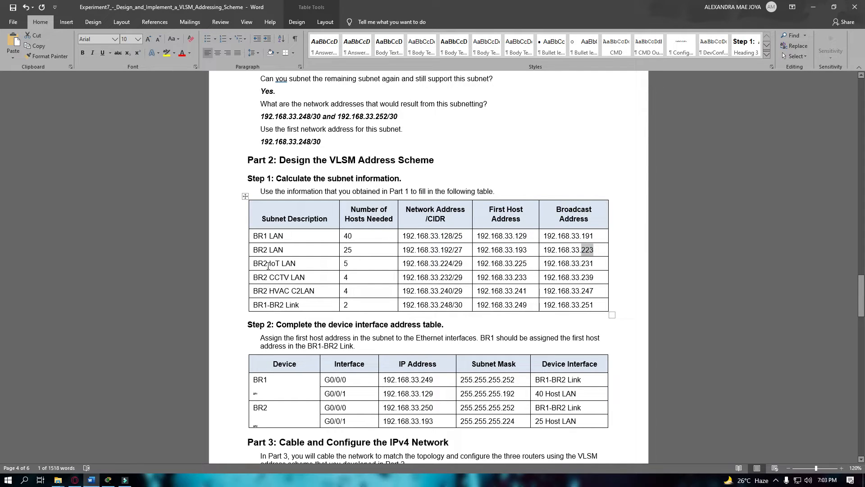
{"action": "left_click", "coordinate": [350, 264]}
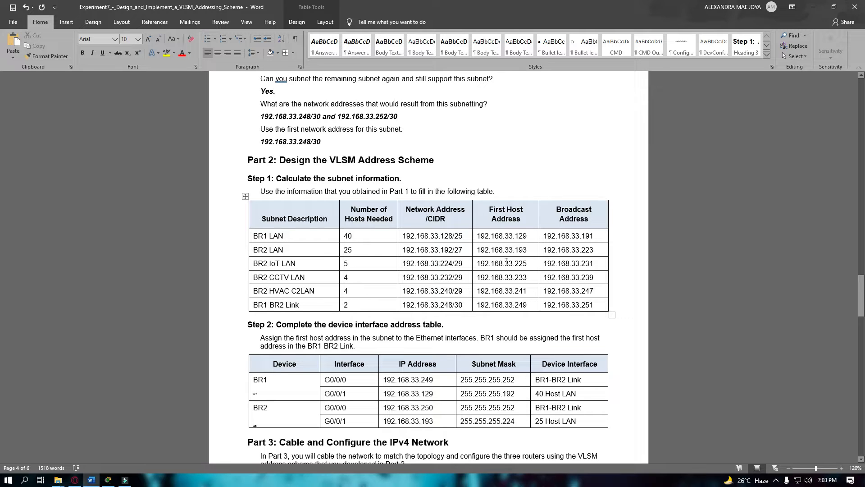
{"action": "left_click_drag", "start_coordinate": [518, 267], "coordinate": [526, 267]}
{"action": "left_click", "coordinate": [585, 269]}
{"action": "left_click", "coordinate": [366, 277]}
{"action": "double_click", "coordinate": [442, 277]}
{"action": "left_click", "coordinate": [460, 285]}
{"action": "left_click", "coordinate": [459, 278]}
{"action": "double_click", "coordinate": [458, 279]}
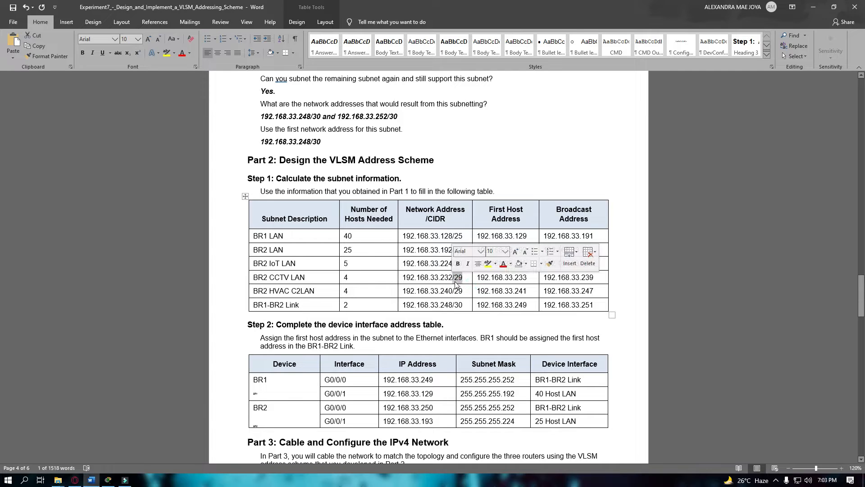
{"action": "left_click", "coordinate": [466, 278]}
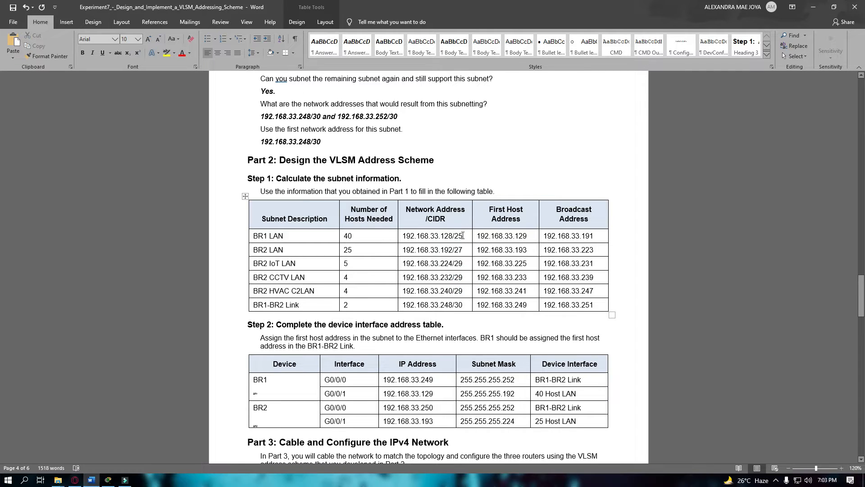
{"action": "left_click_drag", "start_coordinate": [465, 275], "coordinate": [465, 253]}
{"action": "left_click", "coordinate": [464, 280]}
{"action": "double_click", "coordinate": [517, 276]}
{"action": "left_click", "coordinate": [562, 277]}
{"action": "left_click", "coordinate": [356, 293]}
{"action": "left_click_drag", "start_coordinate": [441, 291], "coordinate": [460, 290]}
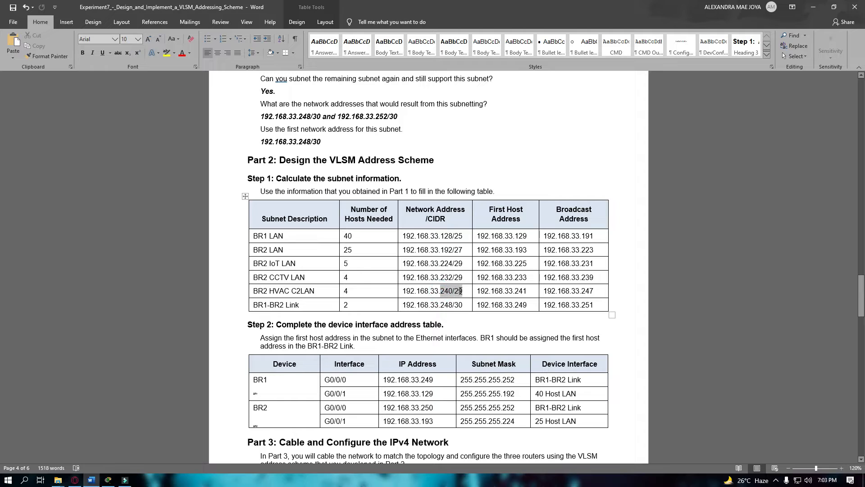
{"action": "left_click", "coordinate": [515, 291]}
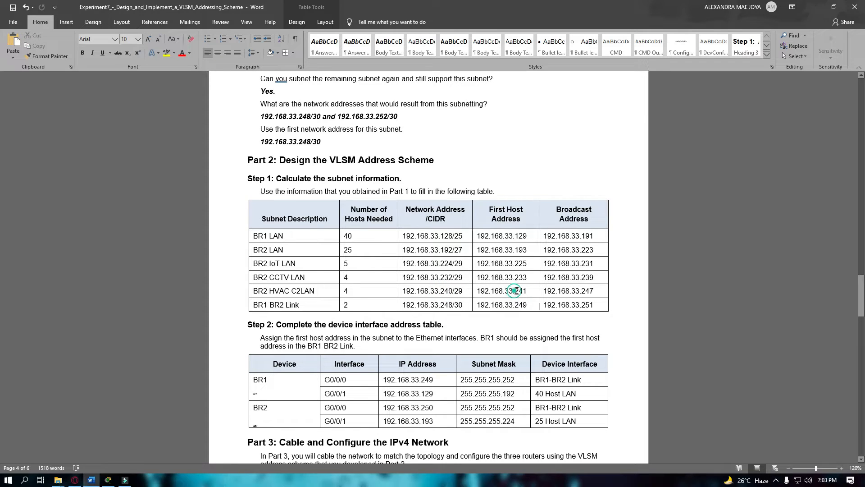
{"action": "double_click", "coordinate": [519, 290]}
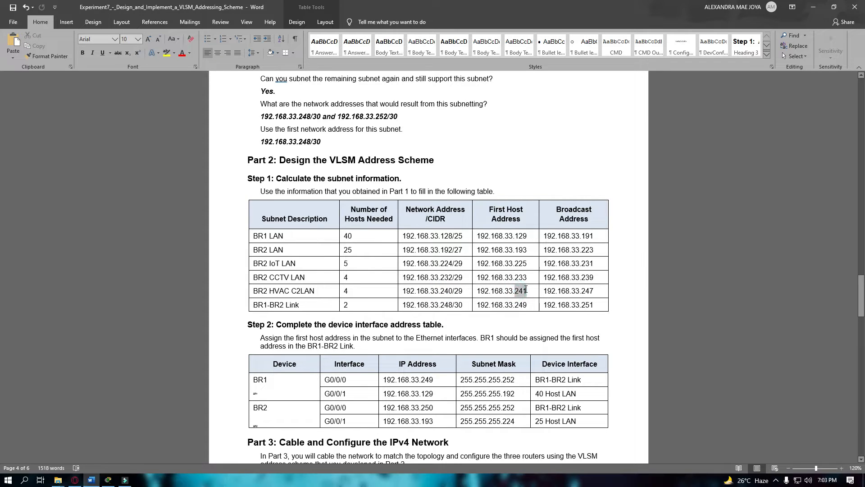
{"action": "left_click", "coordinate": [582, 291]}
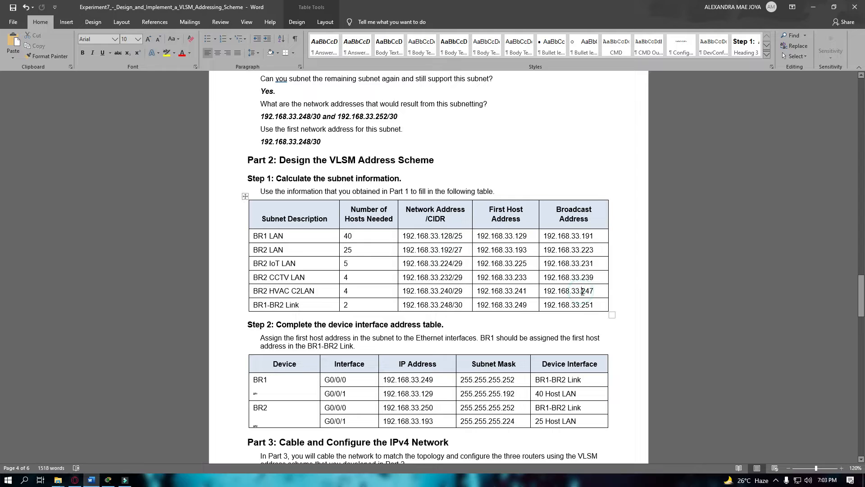
{"action": "left_click", "coordinate": [270, 303]}
{"action": "left_click", "coordinate": [297, 305]}
{"action": "left_click", "coordinate": [373, 302]}
{"action": "left_click", "coordinate": [437, 303]}
{"action": "left_click", "coordinate": [458, 305]}
{"action": "scroll", "coordinate": [454, 247], "scroll_direction": "up", "scroll_amount": 1}
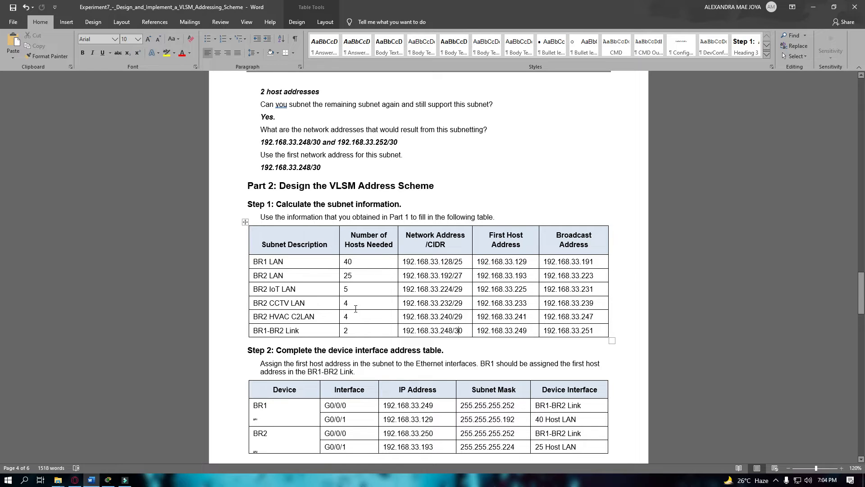
{"action": "mouse_move", "coordinate": [418, 258]}
{"action": "left_mouse_down"}
{"action": "mouse_move", "coordinate": [505, 276]}
{"action": "mouse_move", "coordinate": [567, 329]}
{"action": "left_mouse_up"}
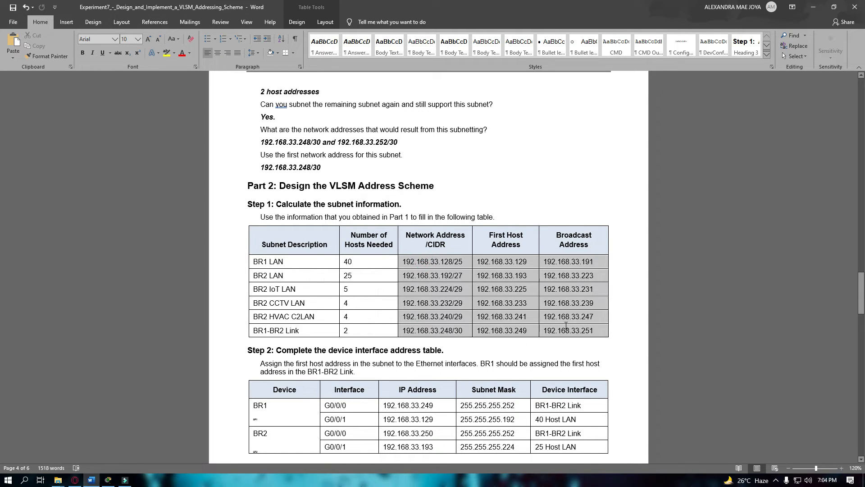
{"action": "left_click", "coordinate": [429, 260]}
{"action": "scroll", "coordinate": [381, 261], "scroll_direction": "up", "scroll_amount": 20}
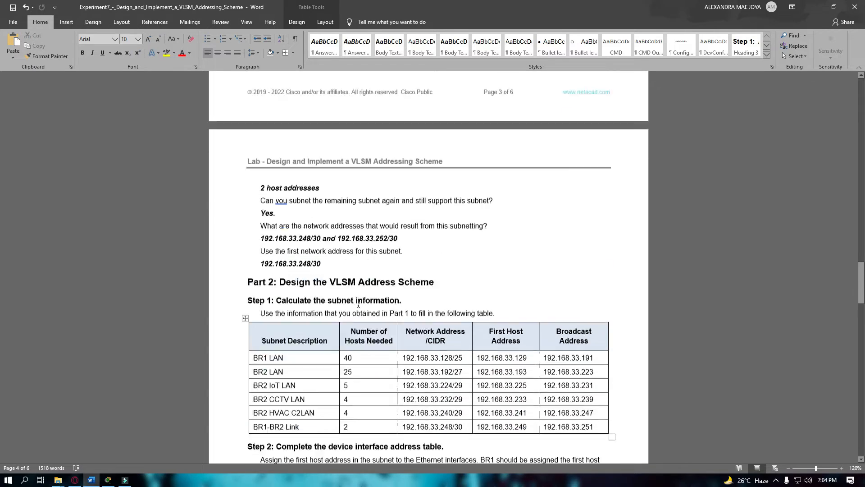
{"action": "scroll", "coordinate": [362, 326], "scroll_direction": "up", "scroll_amount": 9}
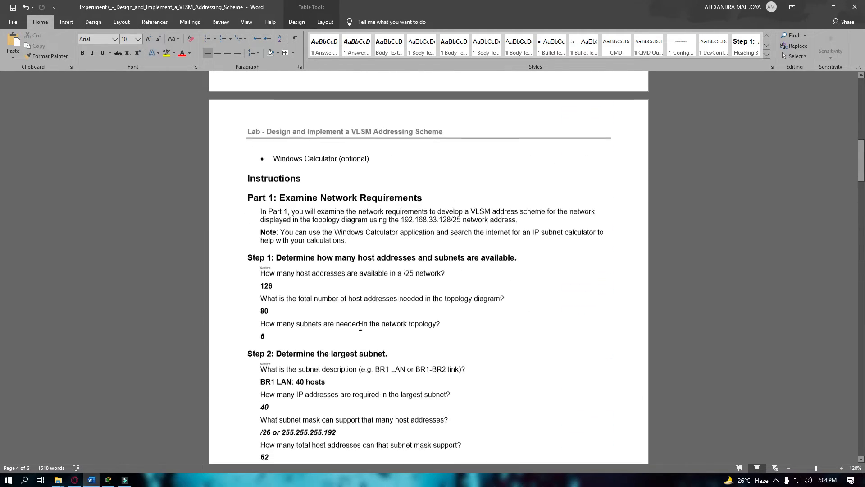
{"action": "scroll", "coordinate": [744, 226], "scroll_direction": "down", "scroll_amount": 3}
{"action": "left_click_drag", "start_coordinate": [862, 185], "coordinate": [862, 310]}
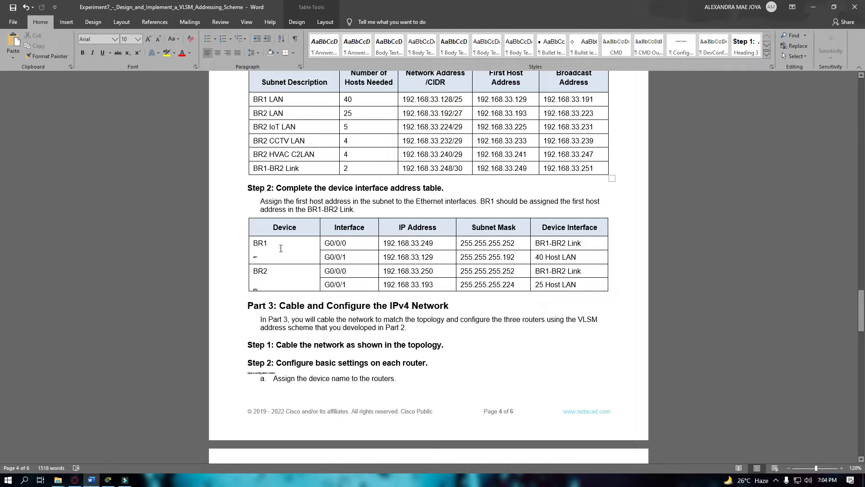
{"action": "left_click_drag", "start_coordinate": [280, 248], "coordinate": [260, 244]}
{"action": "left_click", "coordinate": [259, 282]}
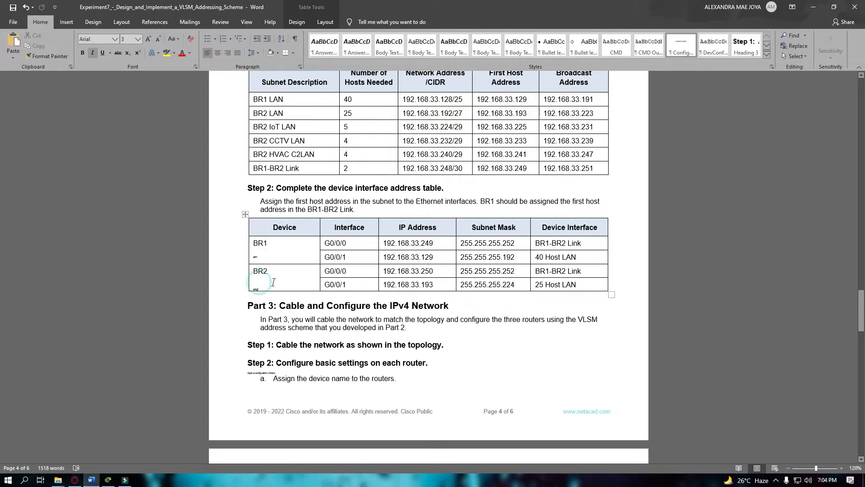
{"action": "left_click", "coordinate": [361, 218]}
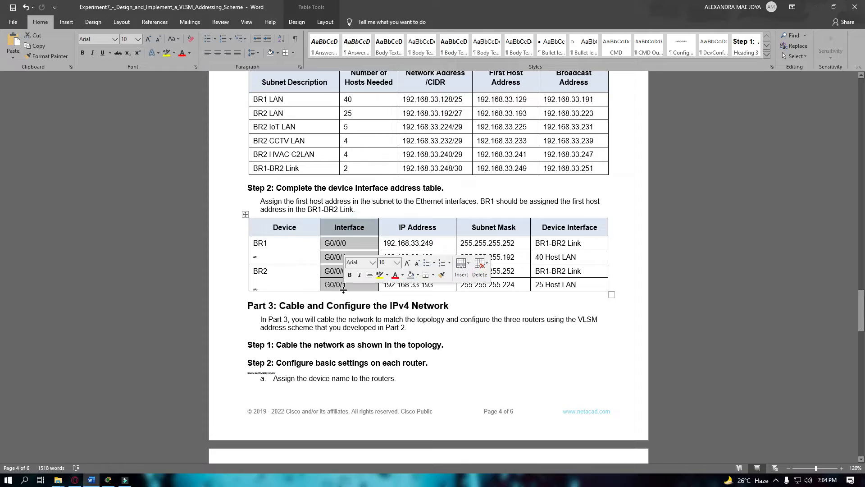
{"action": "left_click", "coordinate": [343, 243]}
{"action": "mouse_move", "coordinate": [861, 298]}
{"action": "left_mouse_down"}
{"action": "mouse_move", "coordinate": [862, 97]}
{"action": "mouse_move", "coordinate": [863, 295]}
{"action": "left_mouse_up"}
{"action": "left_click", "coordinate": [338, 132]}
{"action": "left_click_drag", "start_coordinate": [0, 299], "coordinate": [847, 308]}
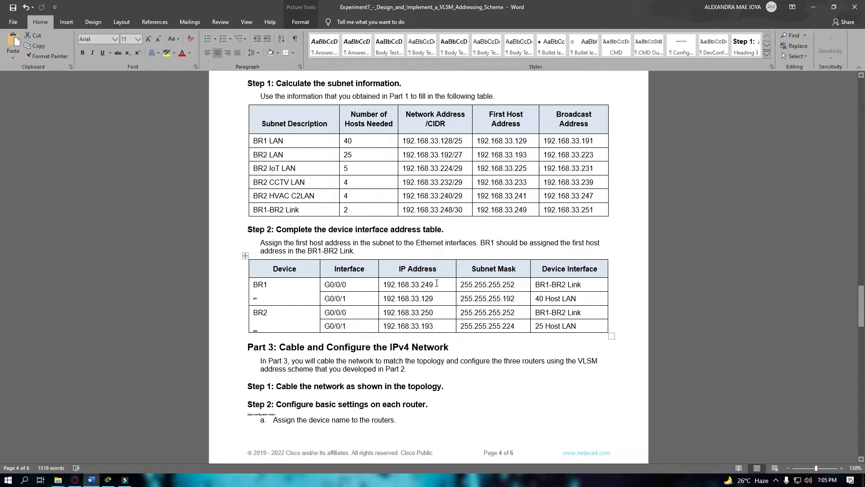
{"action": "left_click_drag", "start_coordinate": [437, 283], "coordinate": [401, 328]}
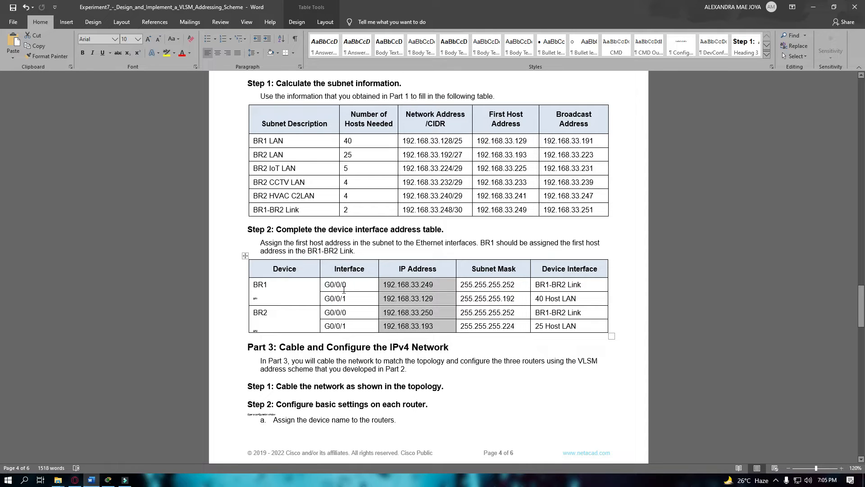
{"action": "left_click", "coordinate": [419, 289]}
{"action": "left_click", "coordinate": [287, 288]}
{"action": "left_click", "coordinate": [272, 289]}
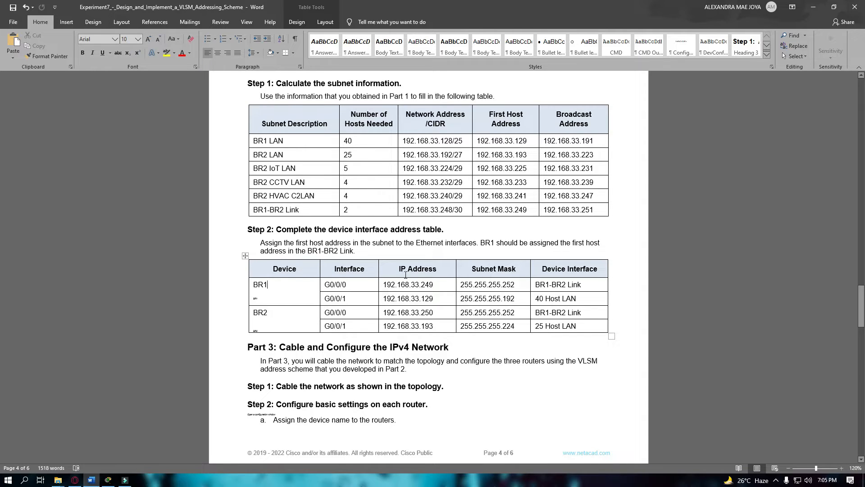
{"action": "double_click", "coordinate": [424, 285]}
{"action": "left_click", "coordinate": [490, 282]}
{"action": "left_click_drag", "start_coordinate": [506, 285], "coordinate": [515, 284]}
{"action": "left_click", "coordinate": [573, 269]}
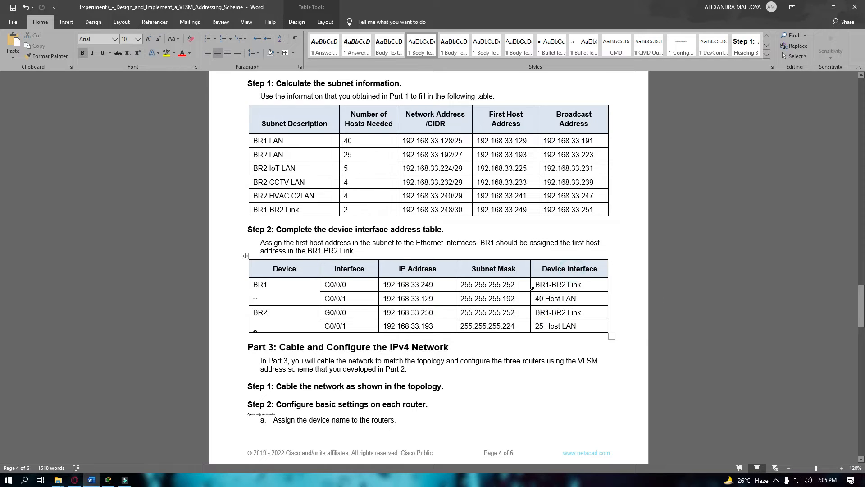
{"action": "left_click", "coordinate": [566, 284]}
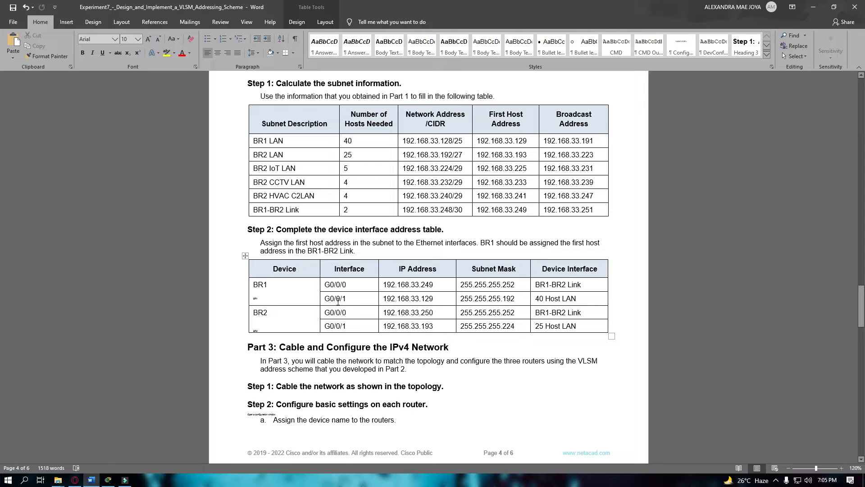
{"action": "double_click", "coordinate": [424, 299]}
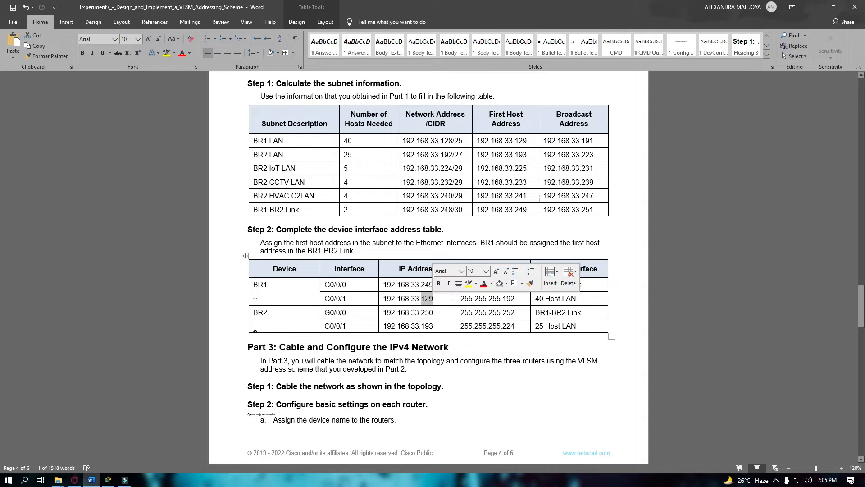
{"action": "left_click", "coordinate": [442, 304]}
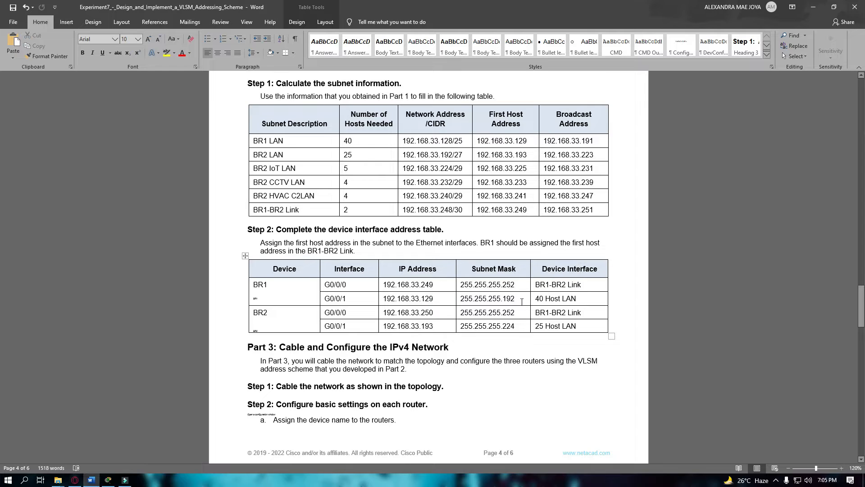
{"action": "left_click", "coordinate": [509, 300]}
{"action": "left_click", "coordinate": [262, 324]}
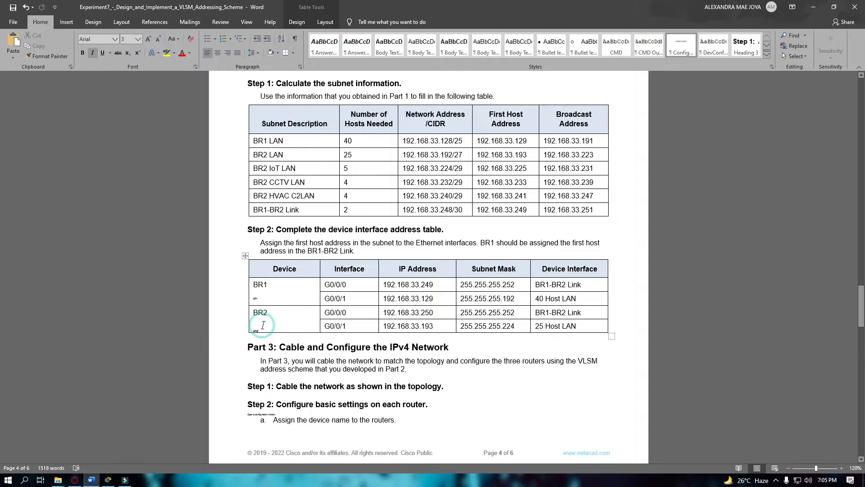
{"action": "left_click_drag", "start_coordinate": [268, 316], "coordinate": [257, 318]}
{"action": "left_click", "coordinate": [352, 326]}
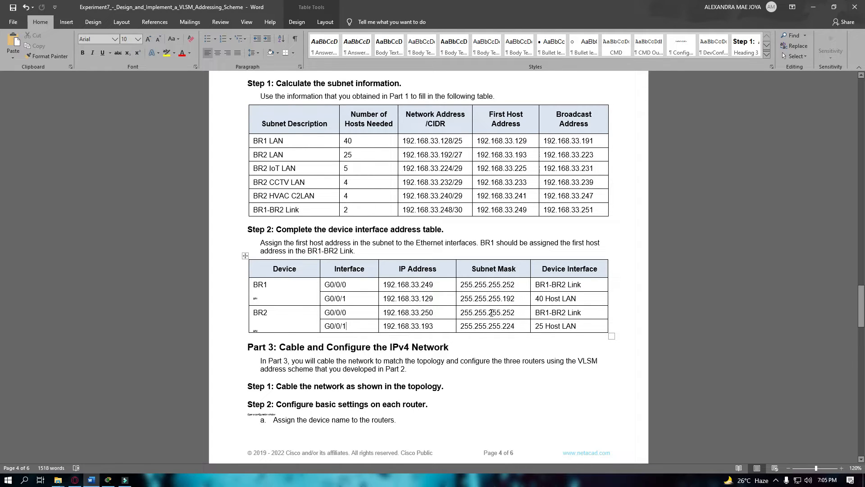
{"action": "left_click", "coordinate": [568, 312]}
{"action": "left_click", "coordinate": [268, 313]}
{"action": "left_click", "coordinate": [344, 326]}
Scroll through the completed device interface tables and show the Table Tools Layout options.
{"action": "scroll", "coordinate": [552, 330], "scroll_direction": "down", "scroll_amount": 5}
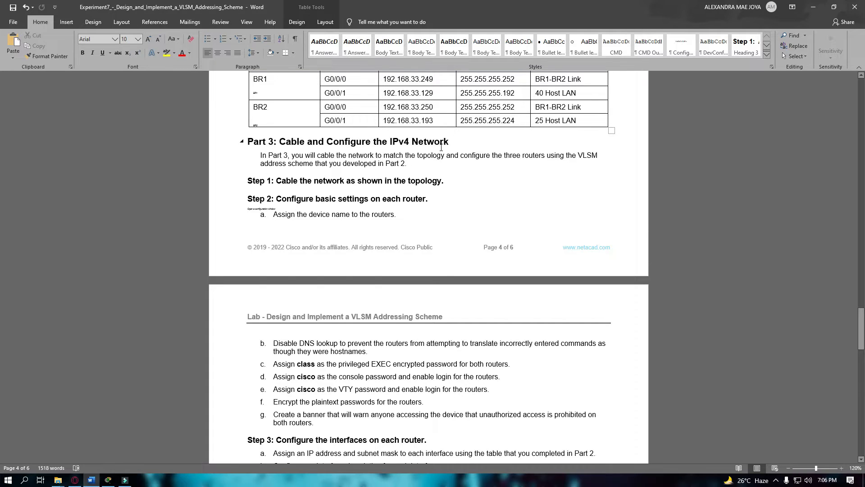
{"action": "scroll", "coordinate": [480, 188], "scroll_direction": "up", "scroll_amount": 5}
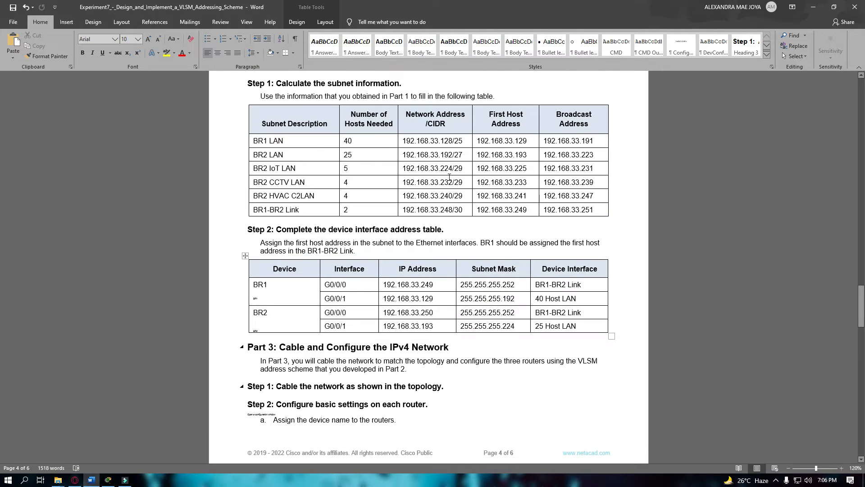
{"action": "scroll", "coordinate": [431, 345], "scroll_direction": "down", "scroll_amount": 1}
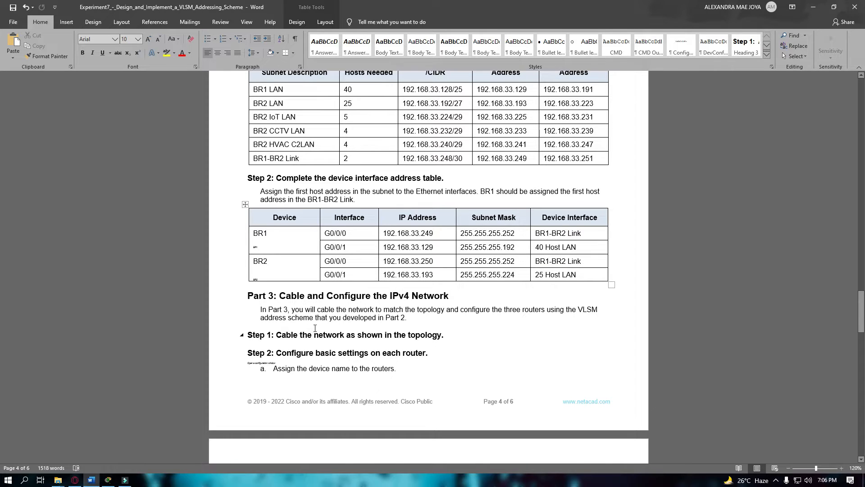
{"action": "scroll", "coordinate": [470, 304], "scroll_direction": "up", "scroll_amount": 2}
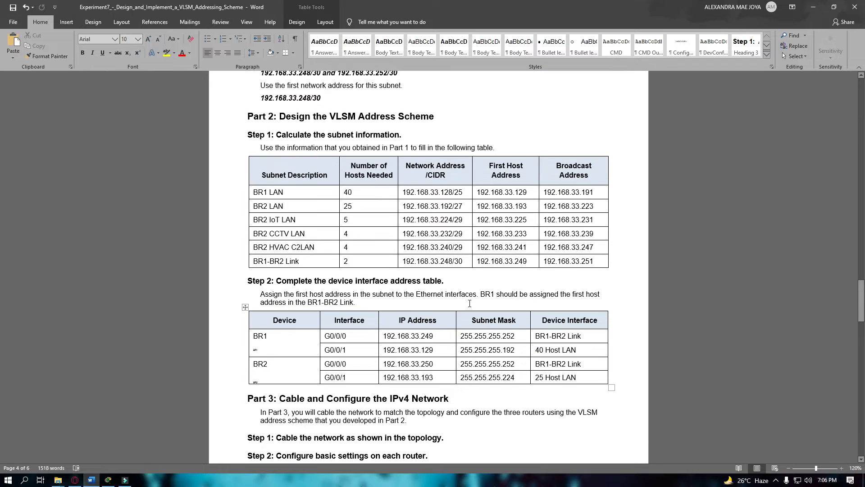
{"action": "scroll", "coordinate": [496, 269], "scroll_direction": "down", "scroll_amount": 1}
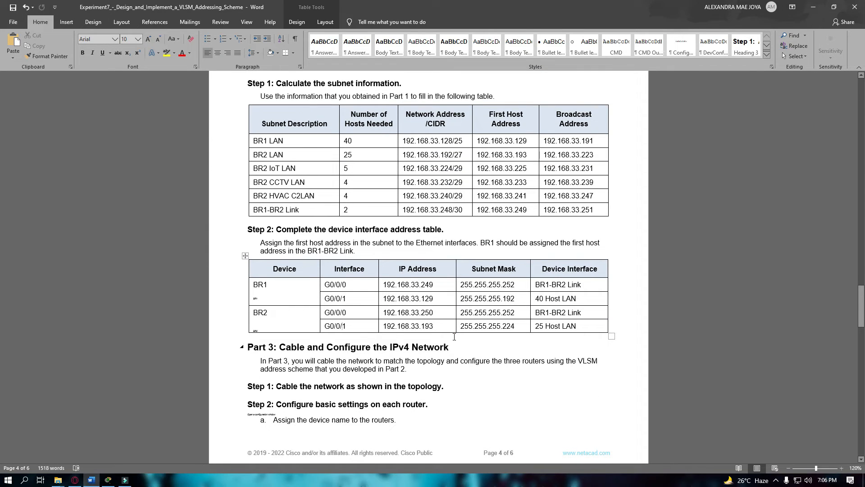
{"action": "scroll", "coordinate": [366, 315], "scroll_direction": "down", "scroll_amount": 2}
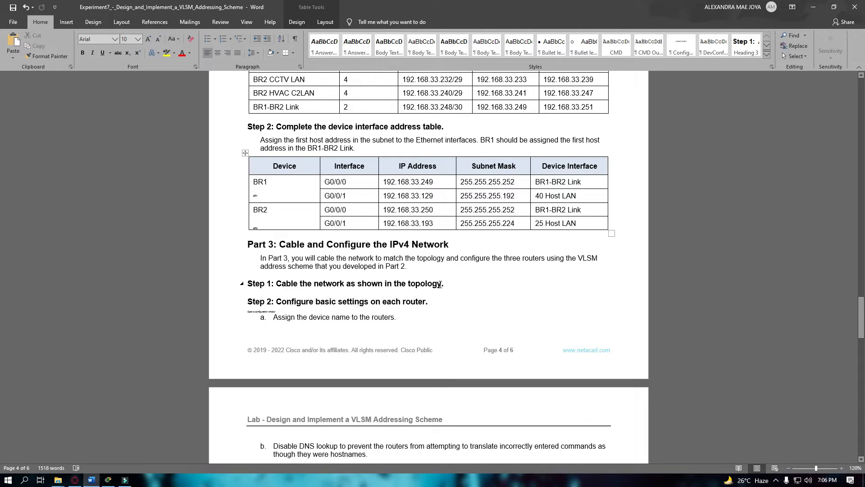
{"action": "left_click", "coordinate": [325, 21]}
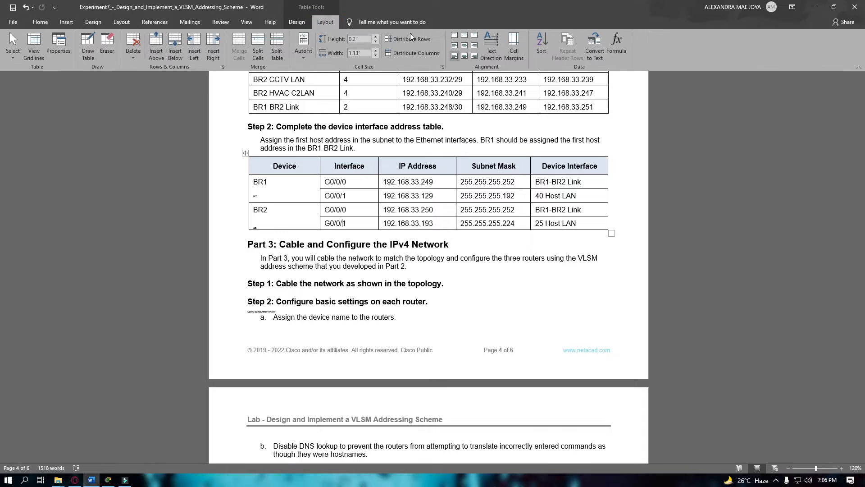
Split the Word window, with the Topology in the upper pane and Part 3 below.
{"action": "left_click", "coordinate": [246, 22]}
{"action": "left_click", "coordinate": [384, 45]}
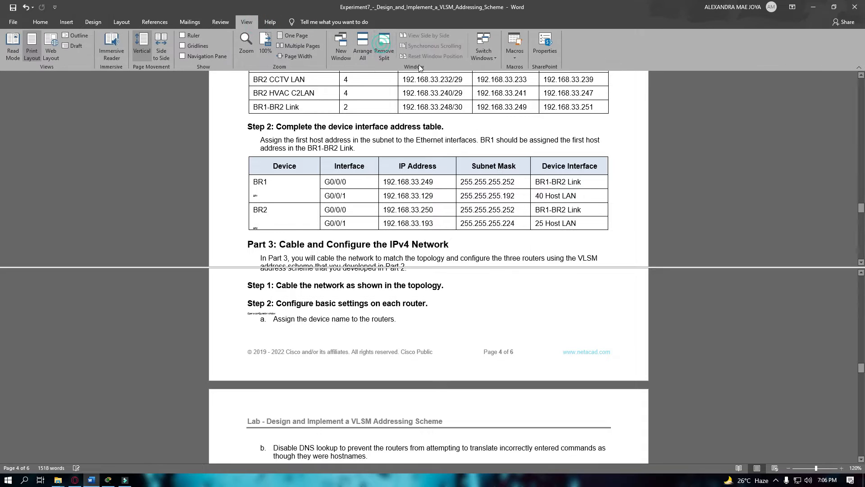
{"action": "left_click_drag", "start_coordinate": [862, 189], "coordinate": [848, 89]}
{"action": "scroll", "coordinate": [494, 345], "scroll_direction": "down", "scroll_amount": 2}
{"action": "left_click_drag", "start_coordinate": [458, 267], "coordinate": [457, 247]}
{"action": "scroll", "coordinate": [452, 320], "scroll_direction": "down", "scroll_amount": 1}
{"action": "scroll", "coordinate": [452, 321], "scroll_direction": "up", "scroll_amount": 3}
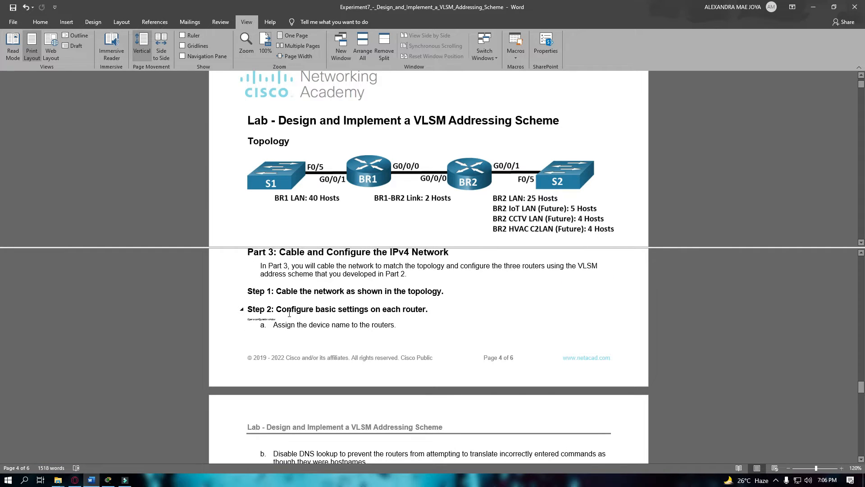
Check the Part 3 Step 1 and Step 2 instructions, then switch to Packet Tracer.
{"action": "mouse_move", "coordinate": [109, 481]}
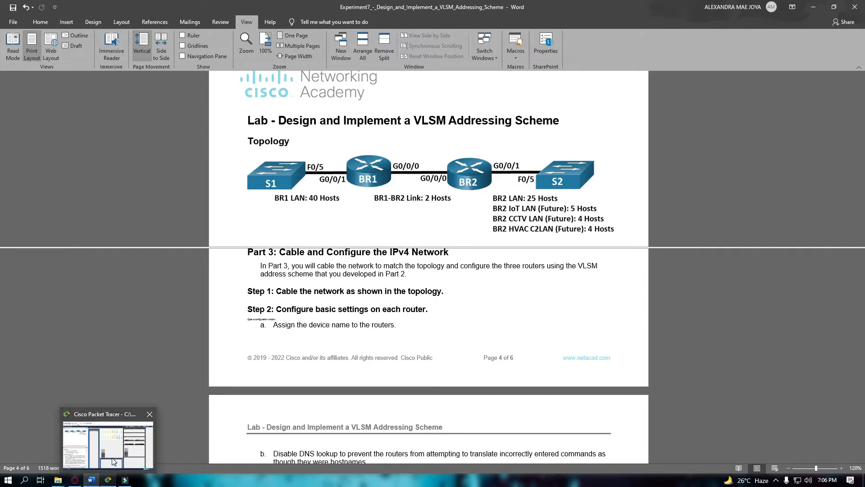
{"action": "left_click", "coordinate": [114, 461]}
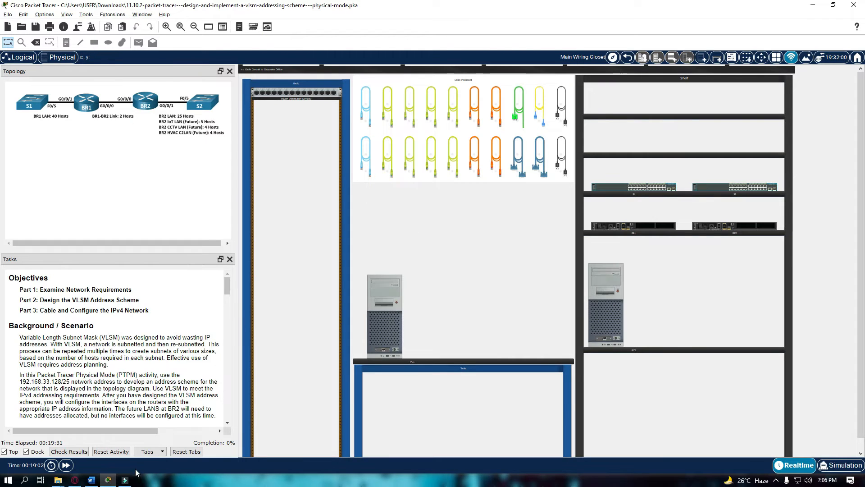
{"action": "left_click", "coordinate": [91, 480]}
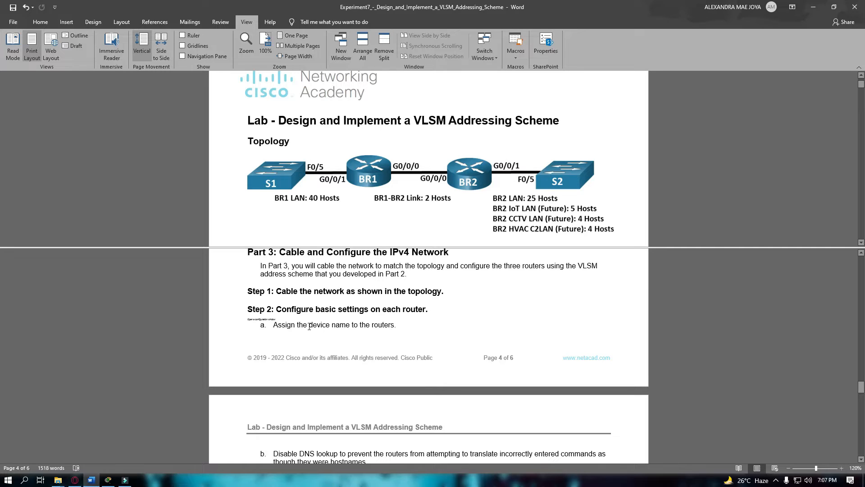
{"action": "left_click", "coordinate": [252, 308]}
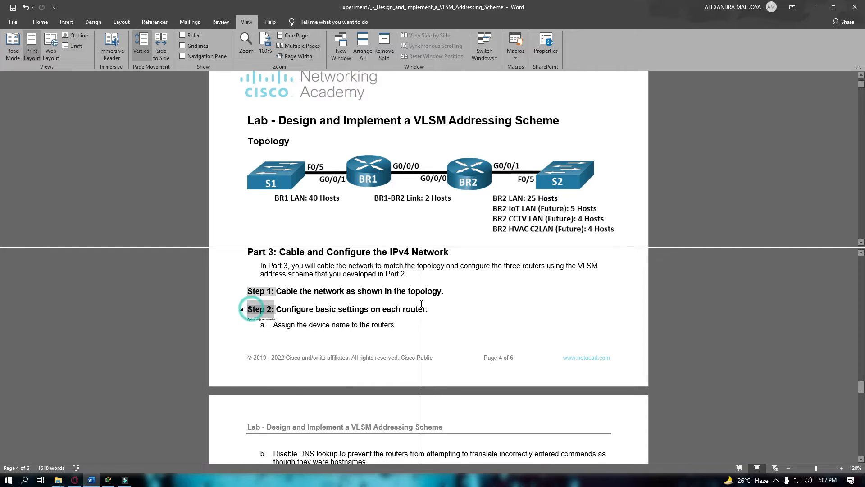
{"action": "left_click", "coordinate": [276, 291]}
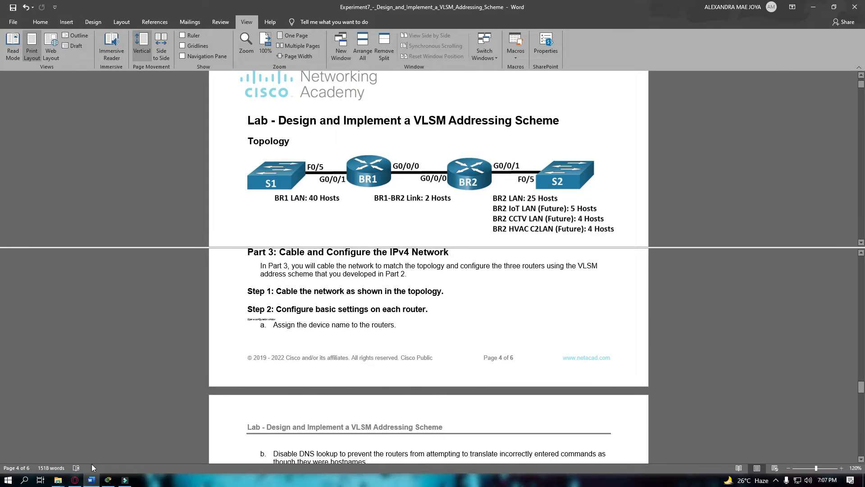
{"action": "left_click", "coordinate": [108, 481]}
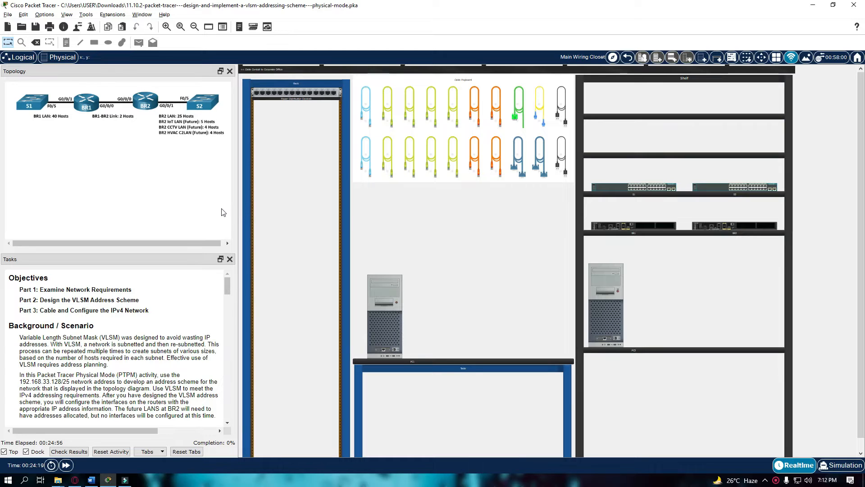
{"action": "left_click", "coordinate": [91, 155]}
{"action": "left_click", "coordinate": [453, 241]}
{"action": "left_click", "coordinate": [391, 288]}
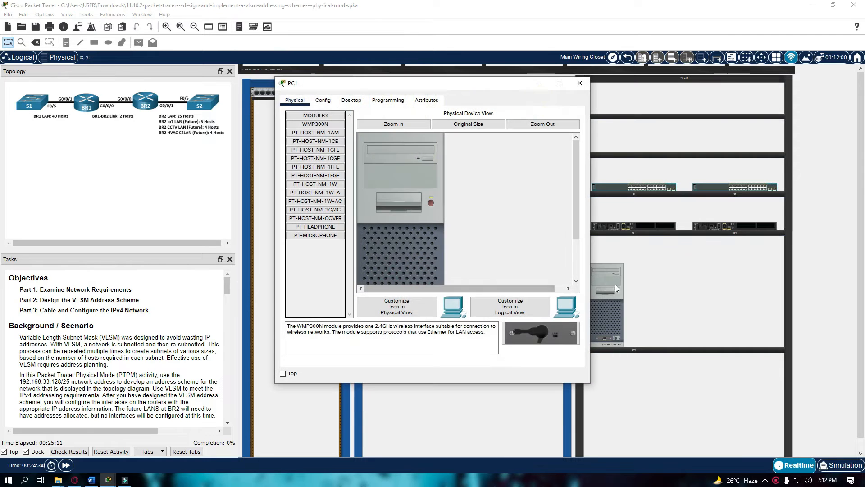
{"action": "left_click", "coordinate": [581, 82]}
{"action": "left_click", "coordinate": [582, 82]}
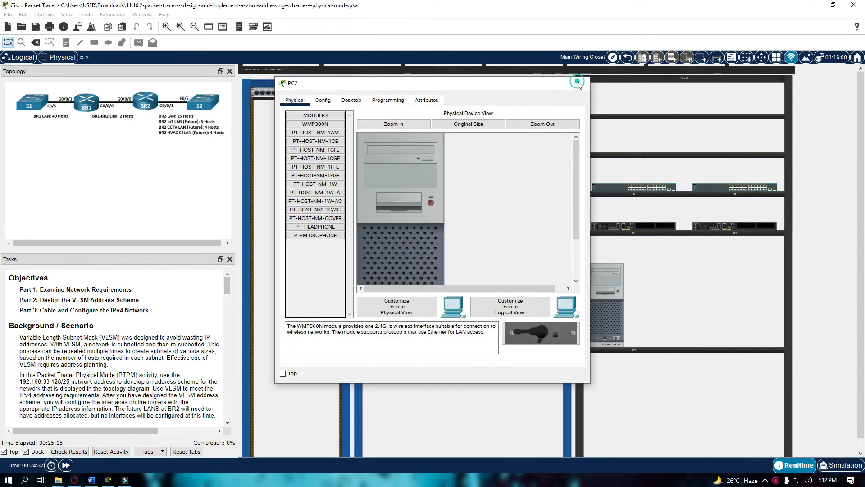
{"action": "left_click", "coordinate": [631, 187]}
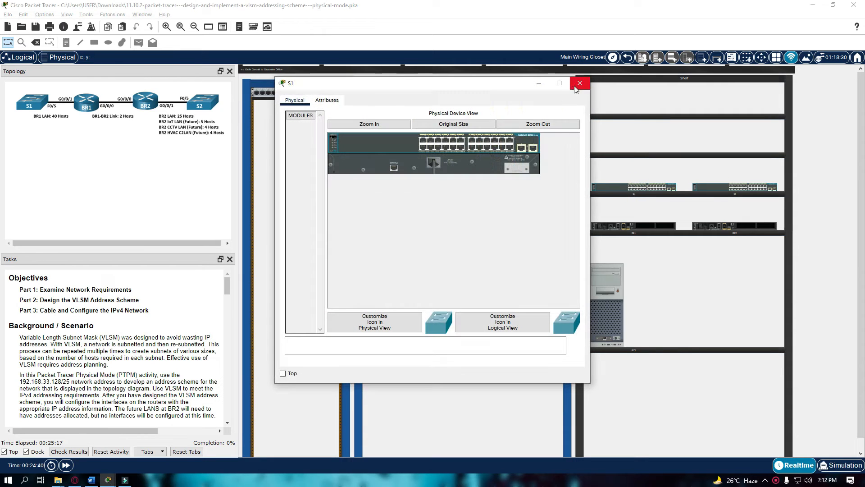
{"action": "left_click", "coordinate": [581, 83]}
{"action": "left_click", "coordinate": [643, 226]}
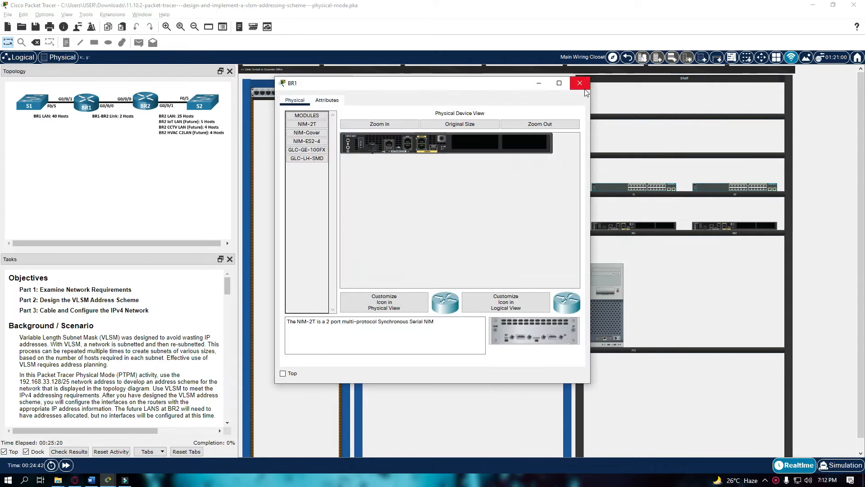
{"action": "left_click", "coordinate": [581, 84]}
{"action": "left_click", "coordinate": [701, 228]}
{"action": "left_click", "coordinate": [579, 83]}
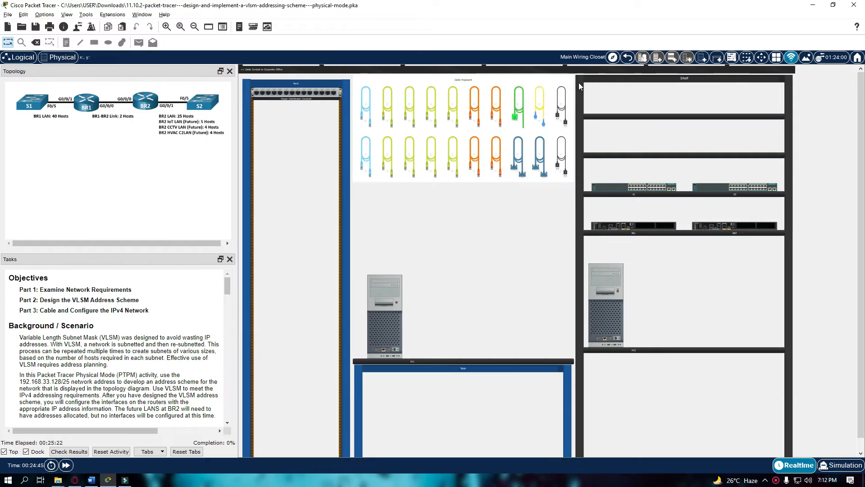
Mount S1, BR1, BR2 and S2 in the rack from top to bottom.
{"action": "left_click_drag", "start_coordinate": [650, 188], "coordinate": [315, 190]}
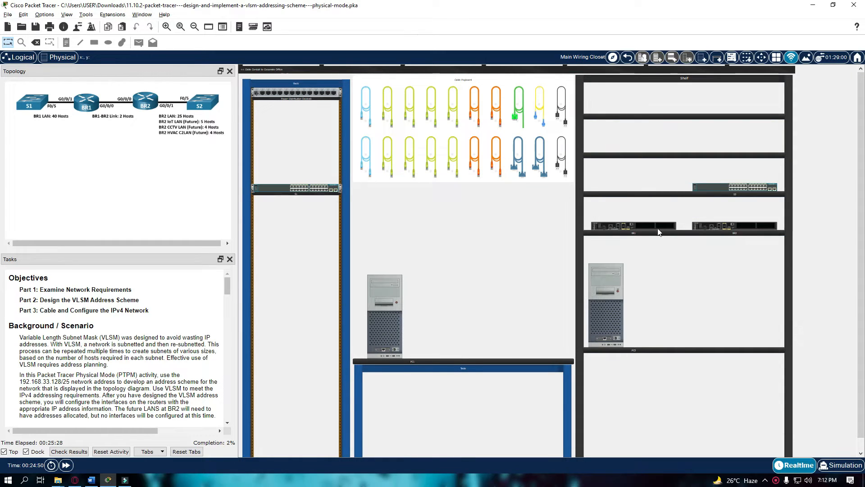
{"action": "left_click_drag", "start_coordinate": [656, 226], "coordinate": [295, 200]}
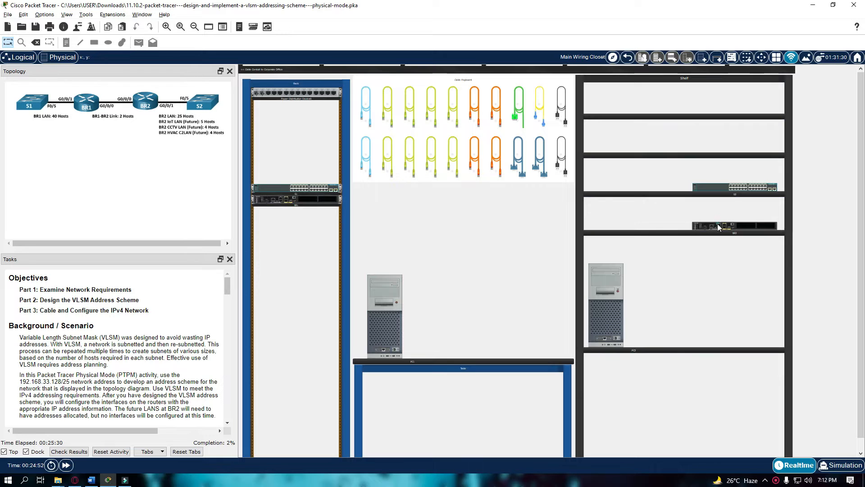
{"action": "left_click_drag", "start_coordinate": [716, 227], "coordinate": [280, 208]}
{"action": "left_click_drag", "start_coordinate": [740, 189], "coordinate": [299, 222]}
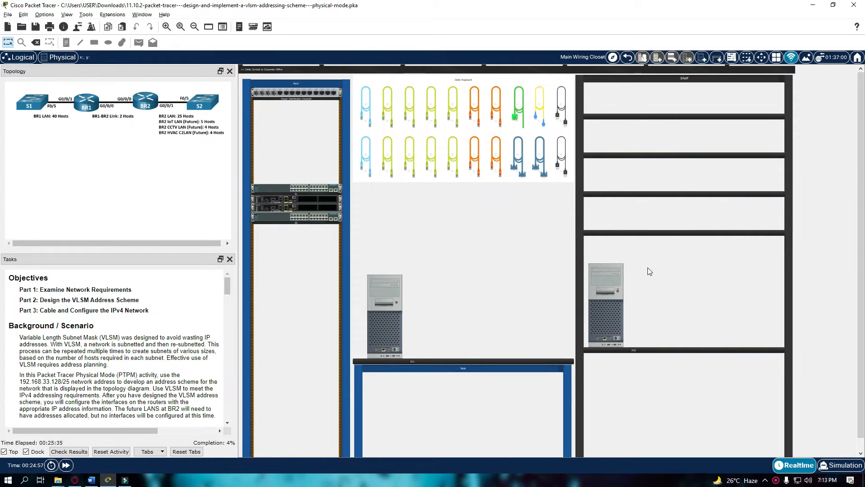
Place PC2 on the table beside PC1 and zoom in on the rack.
{"action": "left_click_drag", "start_coordinate": [612, 277], "coordinate": [509, 274]}
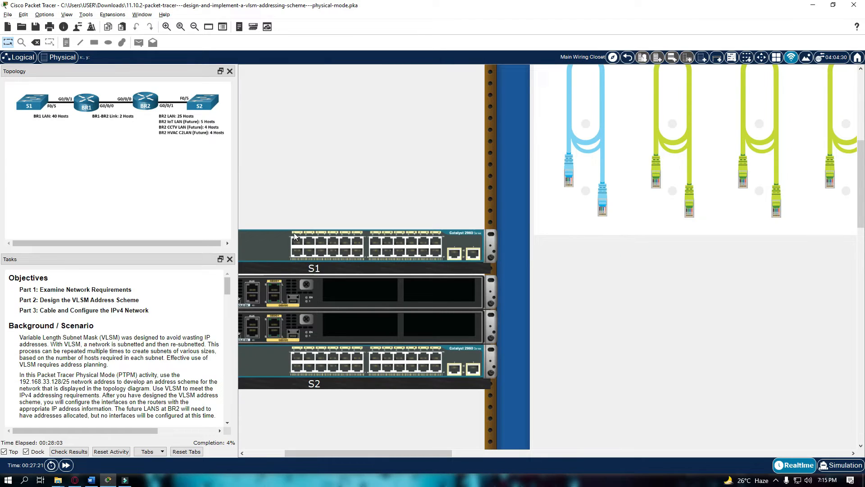
{"action": "scroll", "coordinate": [451, 272], "scroll_direction": "down", "scroll_amount": 1}
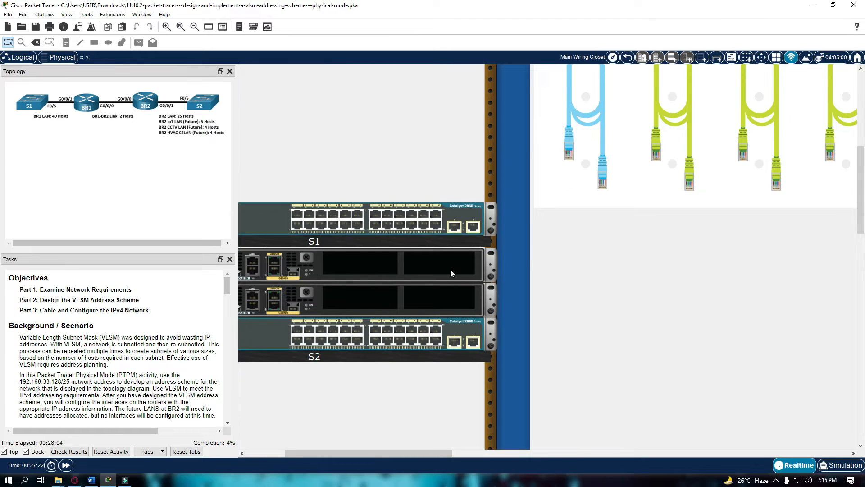
{"action": "scroll", "coordinate": [414, 433], "scroll_direction": "down", "scroll_amount": 15}
{"action": "scroll", "coordinate": [406, 425], "scroll_direction": "up", "scroll_amount": 18}
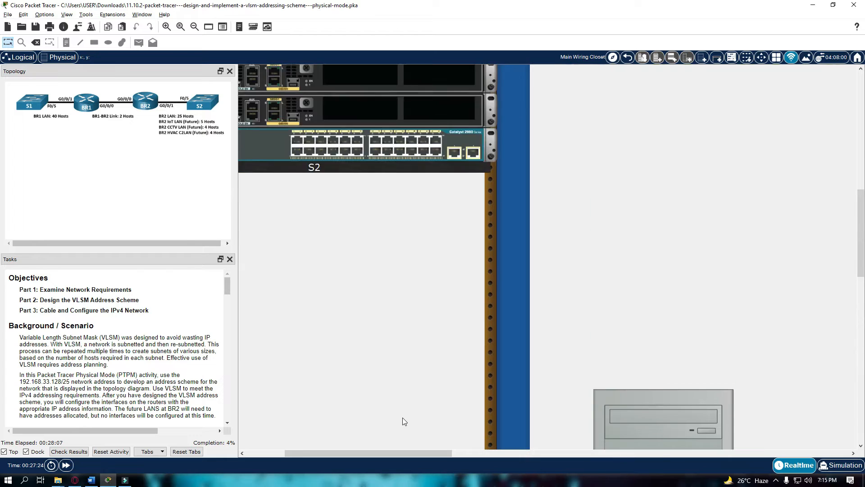
{"action": "scroll", "coordinate": [404, 421], "scroll_direction": "down", "scroll_amount": 1}
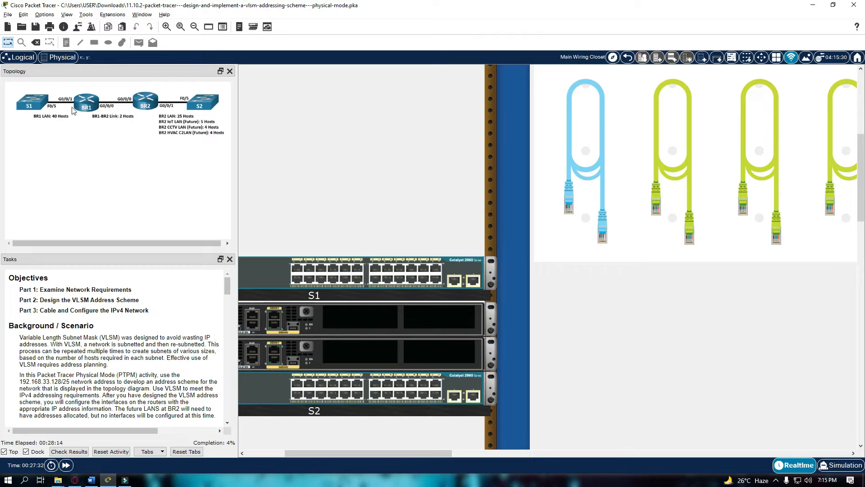
Cable switch S1's FastEthernet0/5 port to router BR1's G0/0/1.
{"action": "left_click", "coordinate": [466, 276]}
{"action": "left_click", "coordinate": [581, 83]}
{"action": "left_click_drag", "start_coordinate": [450, 452], "coordinate": [420, 456]}
{"action": "left_click", "coordinate": [720, 200]}
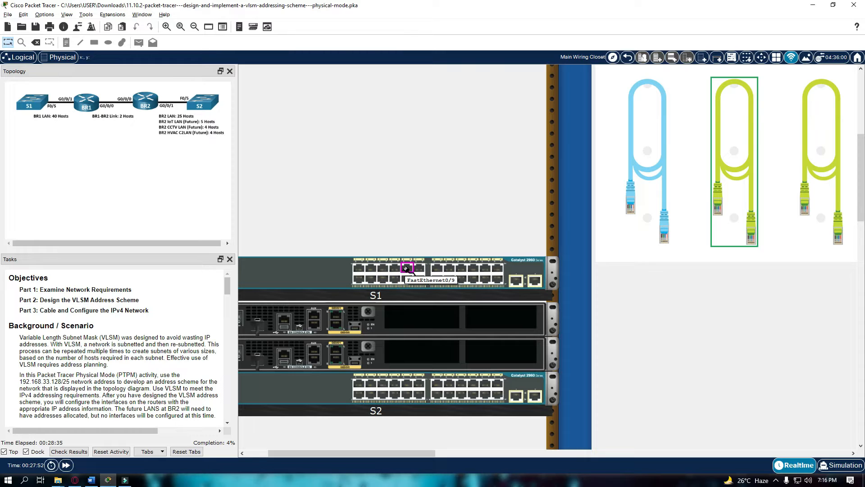
{"action": "left_click", "coordinate": [383, 267]}
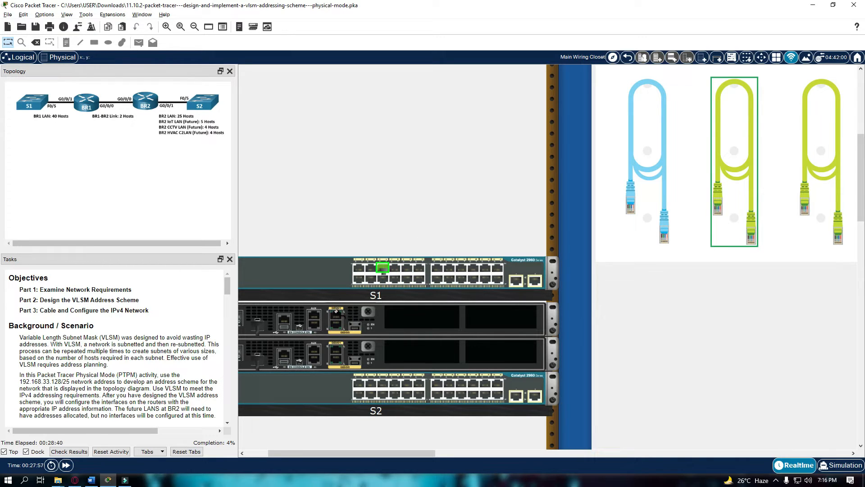
{"action": "left_click", "coordinate": [336, 315]}
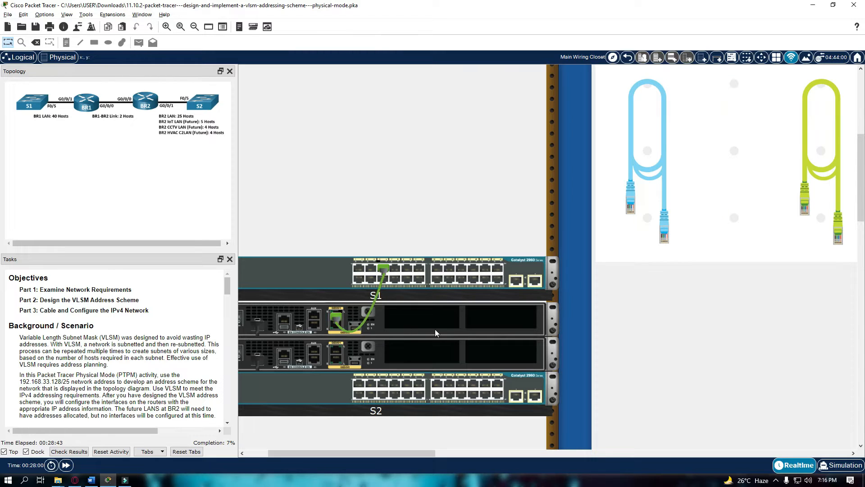
Link router BR1 to BR2's G0/0/0 port with a copper straight-through cable.
{"action": "left_click_drag", "start_coordinate": [412, 454], "coordinate": [421, 455]}
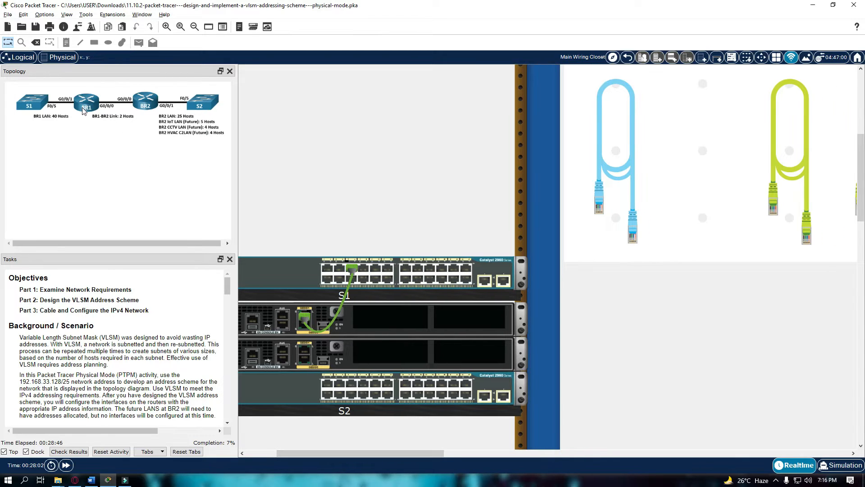
{"action": "left_click_drag", "start_coordinate": [357, 453], "coordinate": [327, 454]}
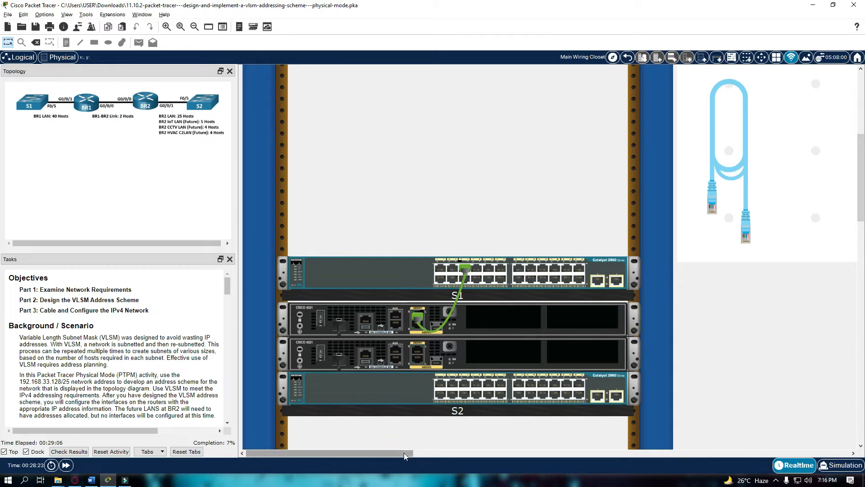
{"action": "left_click_drag", "start_coordinate": [405, 456], "coordinate": [457, 456]}
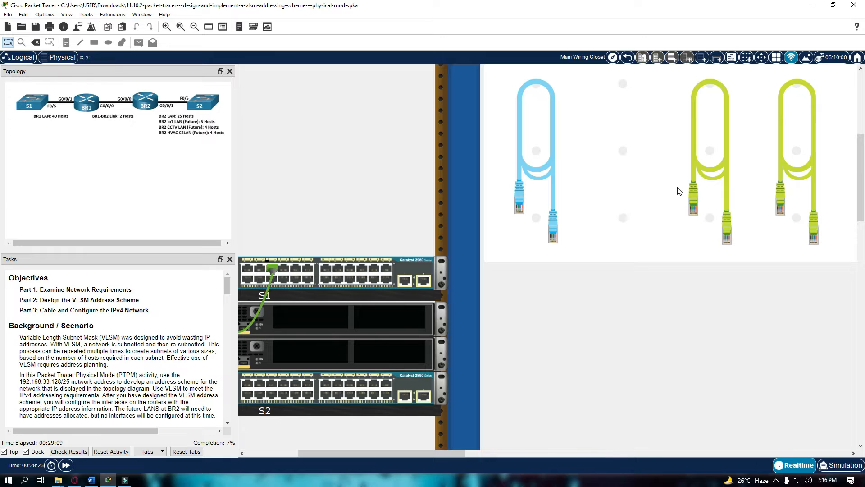
{"action": "left_click_drag", "start_coordinate": [359, 456], "coordinate": [329, 455]}
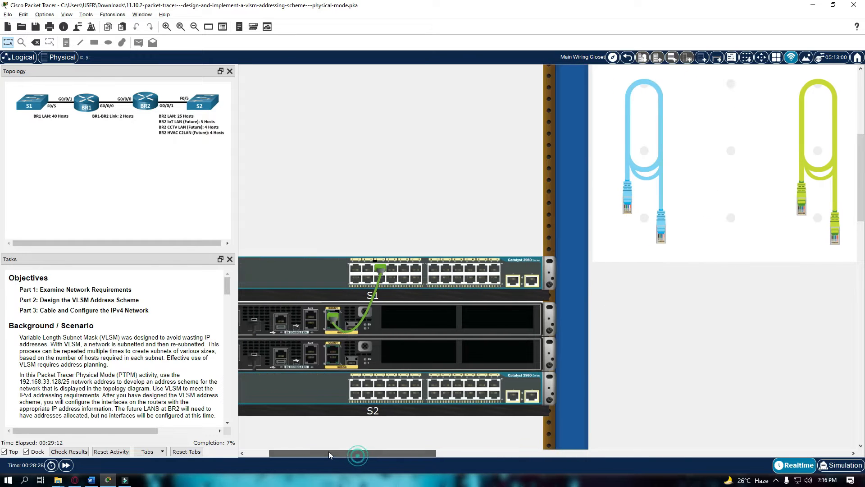
{"action": "left_click", "coordinate": [801, 202]}
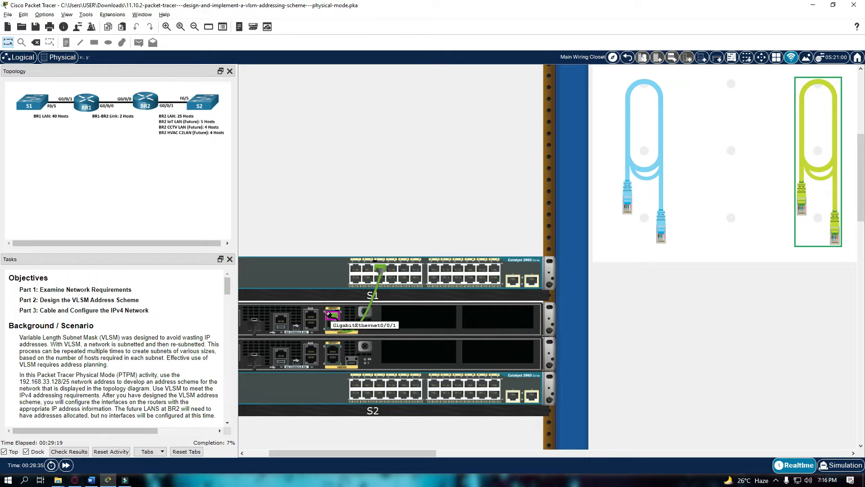
{"action": "left_click", "coordinate": [330, 316]}
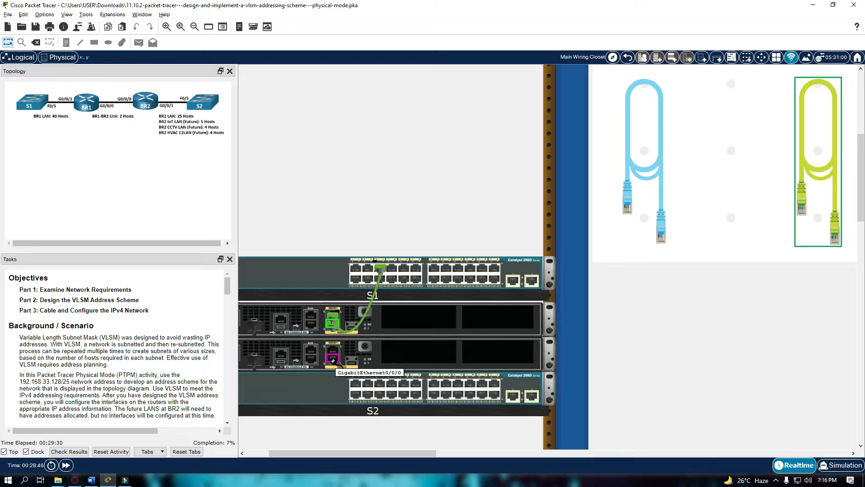
{"action": "left_click", "coordinate": [333, 361]}
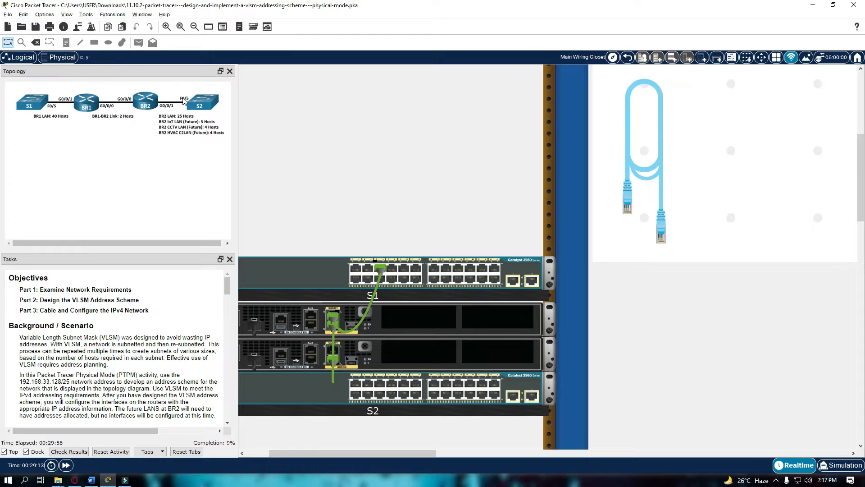
Cable BR2's G0/0/1 to S2's FastEthernet0/5, raising completion to 12%.
{"action": "left_click_drag", "start_coordinate": [402, 453], "coordinate": [471, 452]}
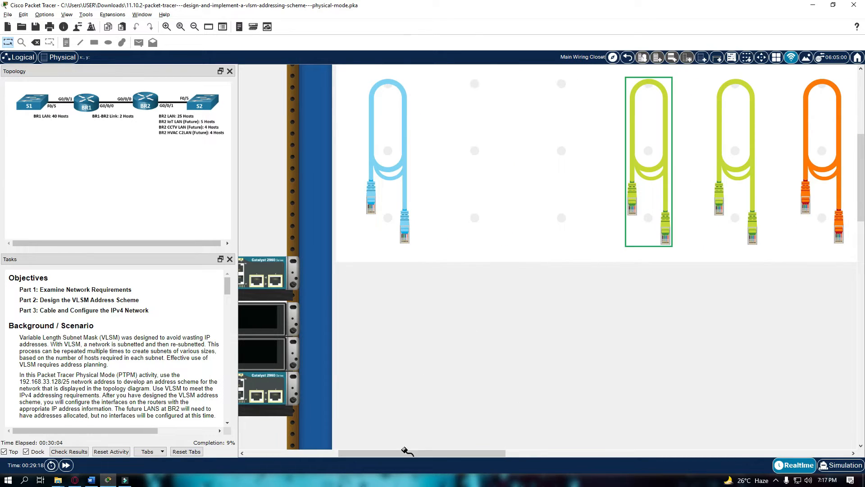
{"action": "left_click_drag", "start_coordinate": [405, 453], "coordinate": [327, 455]}
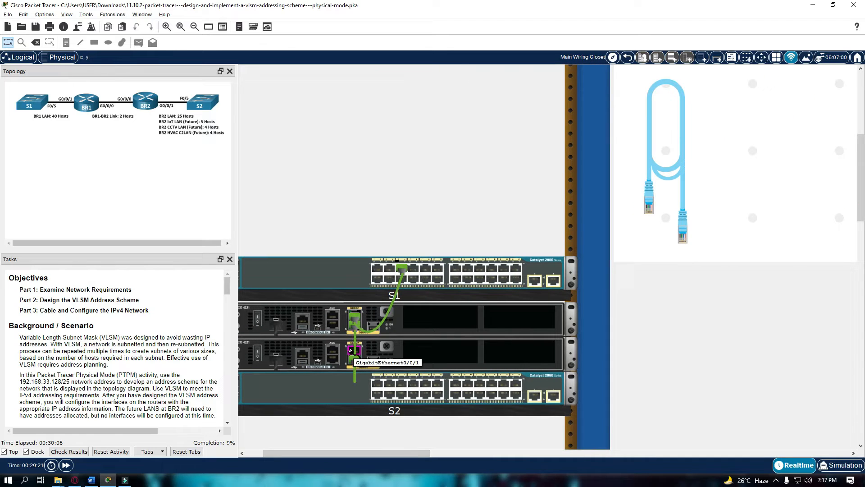
{"action": "left_click", "coordinate": [351, 350]}
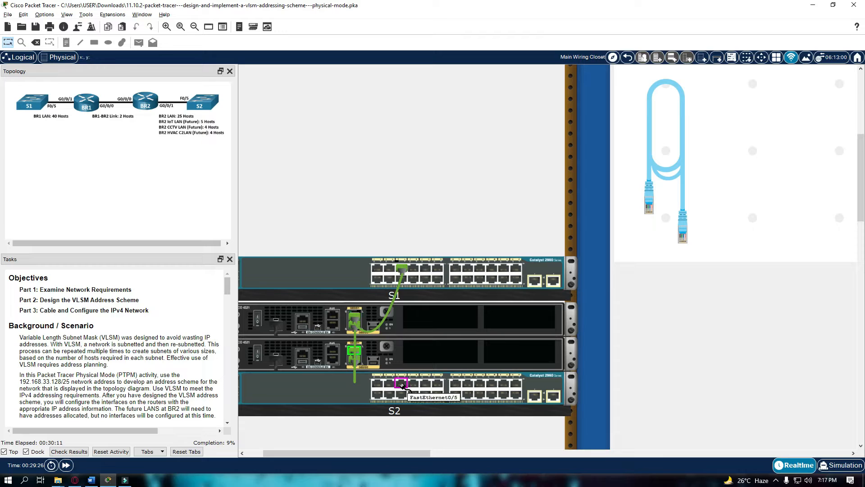
{"action": "left_click", "coordinate": [402, 384]}
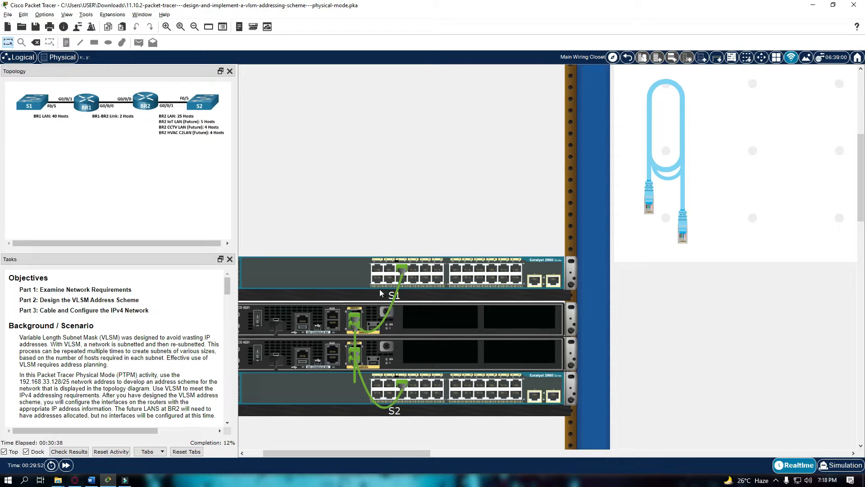
{"action": "mouse_move", "coordinate": [378, 453]}
{"action": "left_mouse_down"}
{"action": "mouse_move", "coordinate": [395, 452]}
{"action": "mouse_move", "coordinate": [371, 452]}
{"action": "left_mouse_up"}
Connect a console cable from BR1's Console port to PC1's RS 232 port.
{"action": "scroll", "coordinate": [384, 383], "scroll_direction": "down", "scroll_amount": 3}
{"action": "scroll", "coordinate": [375, 372], "scroll_direction": "down", "scroll_amount": 5}
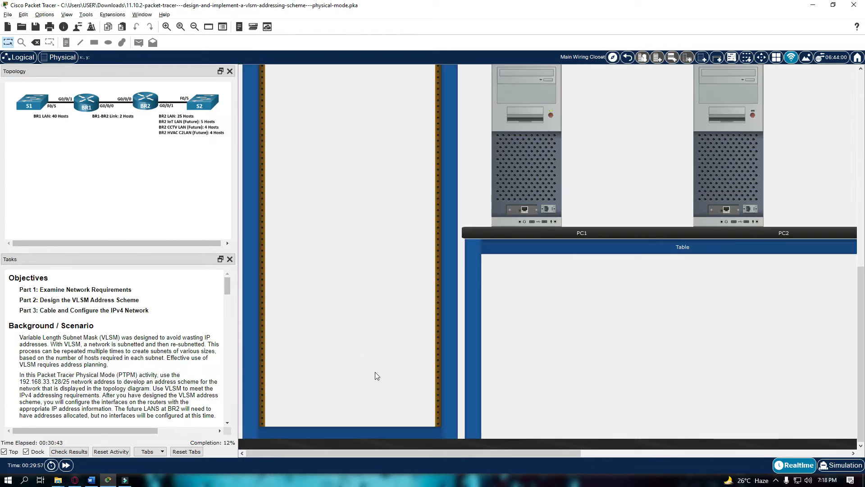
{"action": "scroll", "coordinate": [377, 375], "scroll_direction": "up", "scroll_amount": 5}
{"action": "scroll", "coordinate": [496, 201], "scroll_direction": "down", "scroll_amount": 1}
{"action": "scroll", "coordinate": [496, 201], "scroll_direction": "up", "scroll_amount": 3}
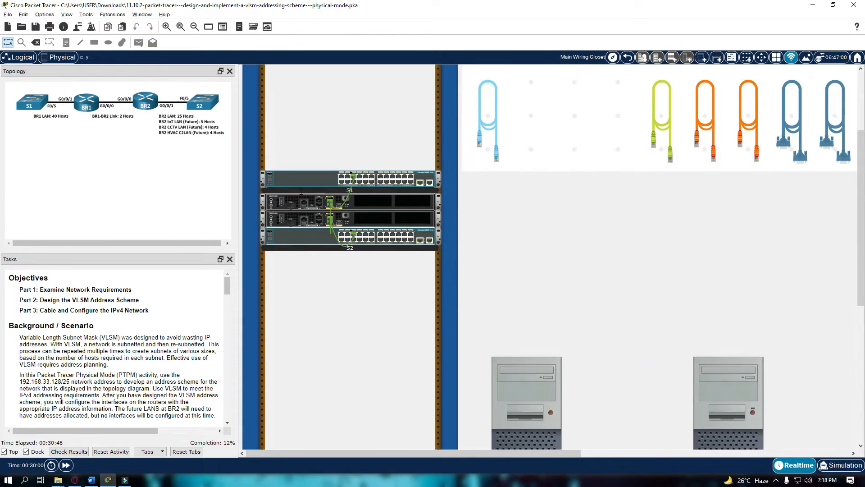
{"action": "scroll", "coordinate": [366, 188], "scroll_direction": "down", "scroll_amount": 2}
{"action": "scroll", "coordinate": [291, 294], "scroll_direction": "up", "scroll_amount": 3}
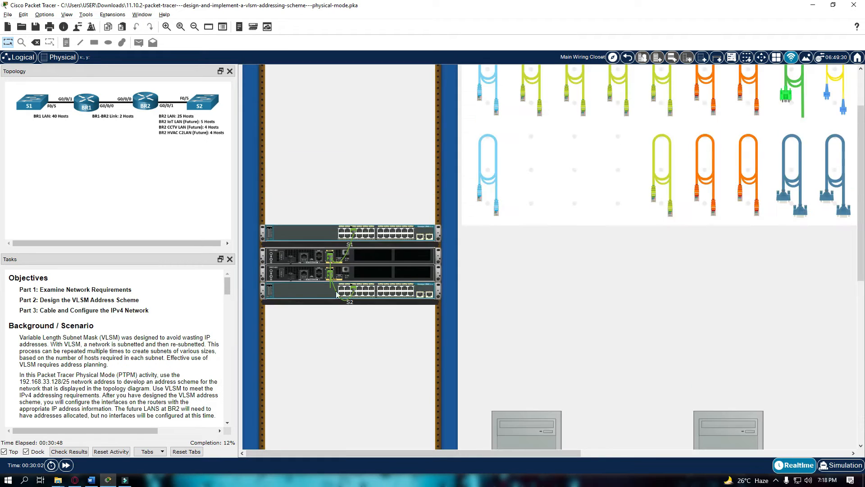
{"action": "scroll", "coordinate": [309, 300], "scroll_direction": "up", "scroll_amount": 1}
{"action": "scroll", "coordinate": [660, 271], "scroll_direction": "down", "scroll_amount": 1}
{"action": "scroll", "coordinate": [659, 271], "scroll_direction": "down", "scroll_amount": 2}
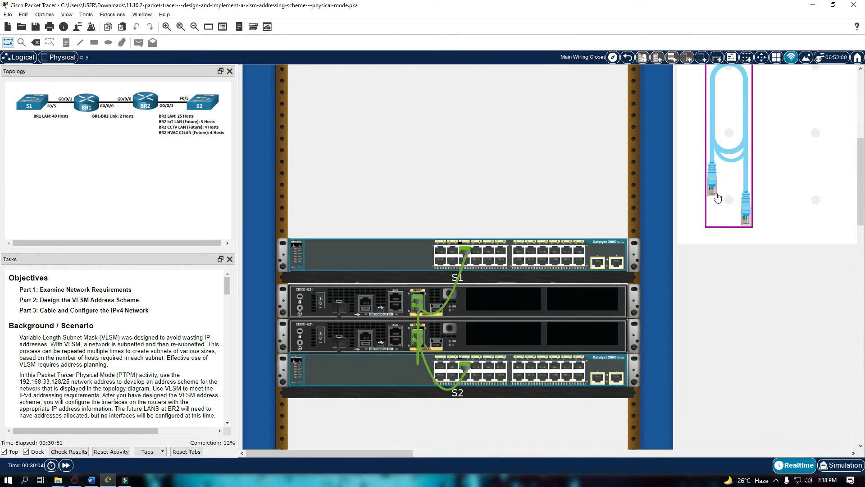
{"action": "left_click", "coordinate": [716, 183]}
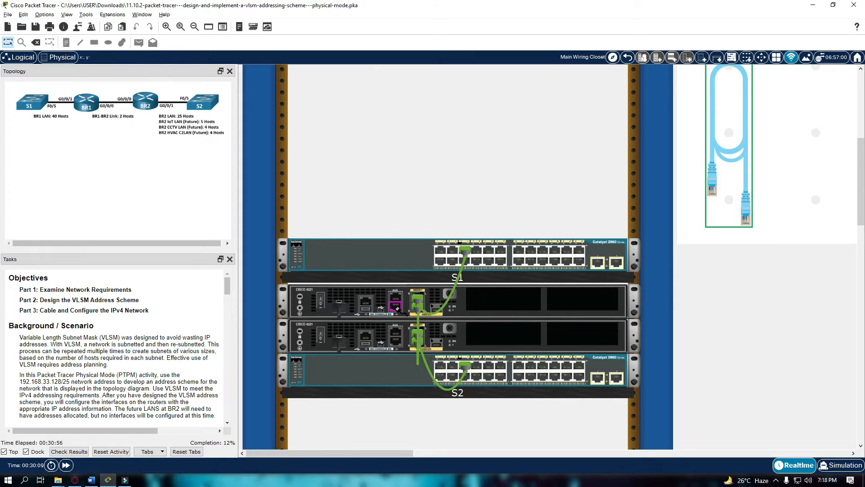
{"action": "left_click", "coordinate": [397, 308]}
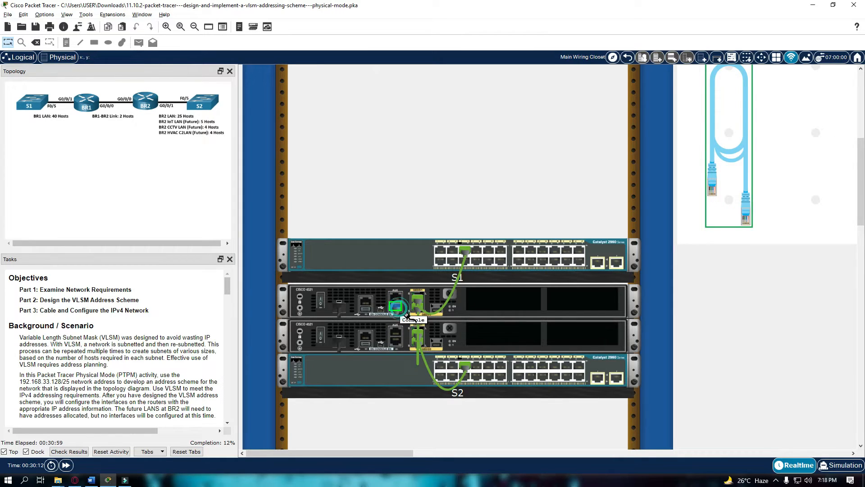
{"action": "scroll", "coordinate": [560, 402], "scroll_direction": "down", "scroll_amount": 10}
{"action": "left_click_drag", "start_coordinate": [402, 453], "coordinate": [488, 452]}
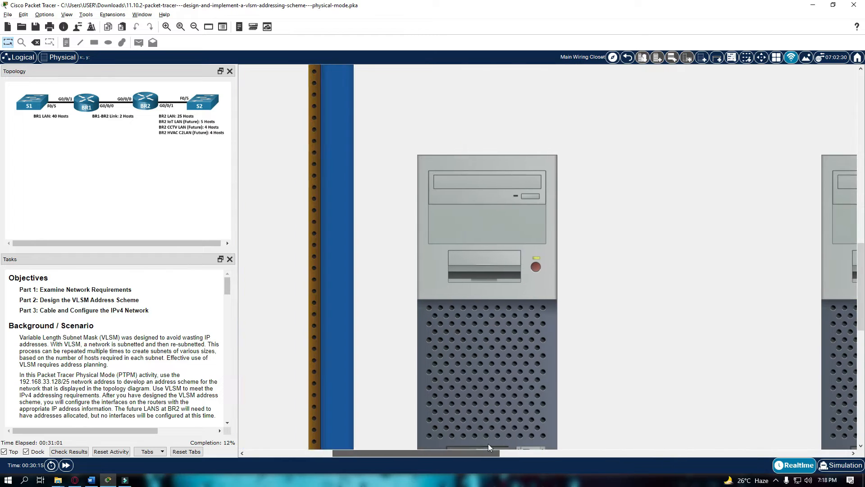
{"action": "scroll", "coordinate": [488, 443], "scroll_direction": "down", "scroll_amount": 3}
{"action": "left_click", "coordinate": [528, 293]}
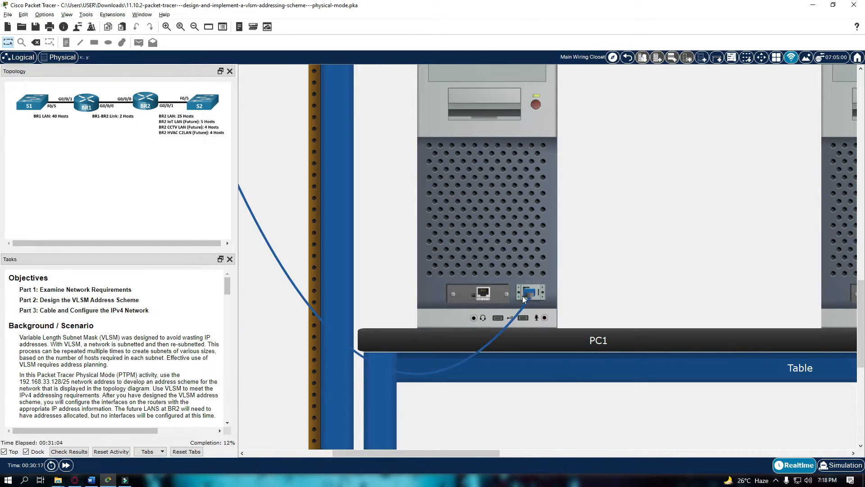
{"action": "scroll", "coordinate": [450, 337], "scroll_direction": "up", "scroll_amount": 10}
{"action": "left_click_drag", "start_coordinate": [444, 452], "coordinate": [375, 446]}
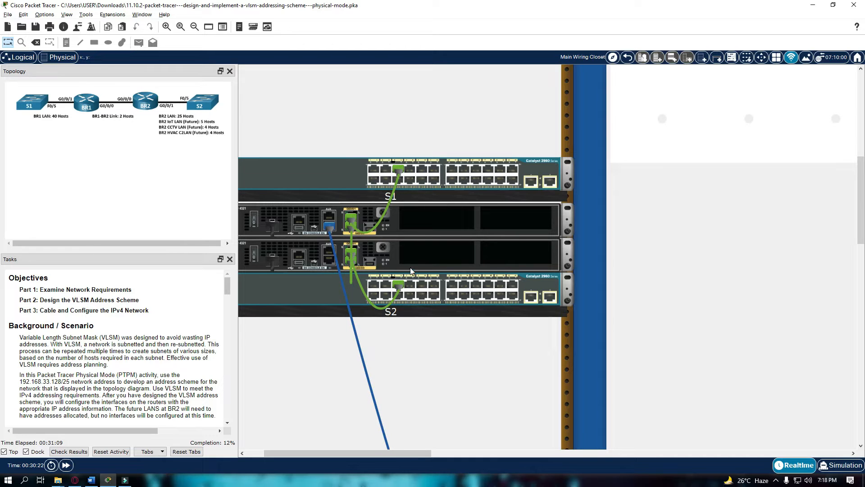
Connect a second console cable from BR2's Console port to PC2's RS-232 port.
{"action": "scroll", "coordinate": [347, 325], "scroll_direction": "up", "scroll_amount": 1}
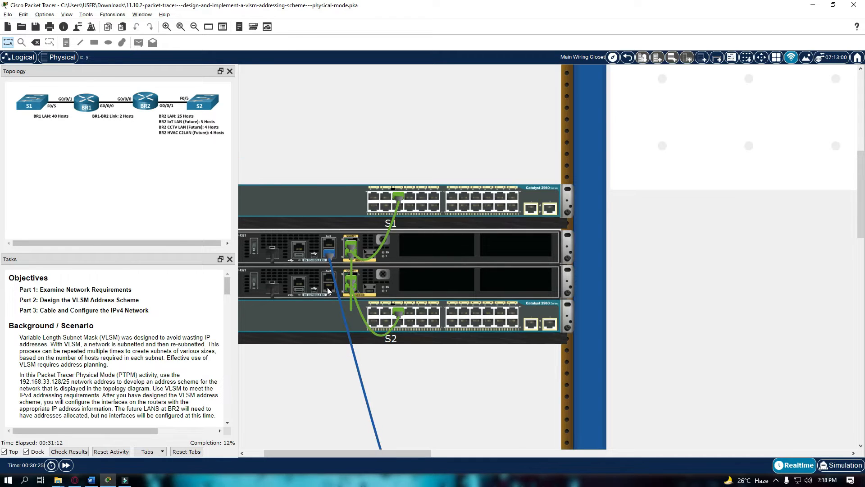
{"action": "scroll", "coordinate": [348, 325], "scroll_direction": "up", "scroll_amount": 8}
{"action": "left_click", "coordinate": [650, 206]}
{"action": "scroll", "coordinate": [519, 288], "scroll_direction": "down", "scroll_amount": 10}
{"action": "left_click", "coordinate": [329, 289]}
{"action": "scroll", "coordinate": [495, 440], "scroll_direction": "down", "scroll_amount": 5}
{"action": "scroll", "coordinate": [498, 444], "scroll_direction": "down", "scroll_amount": 5}
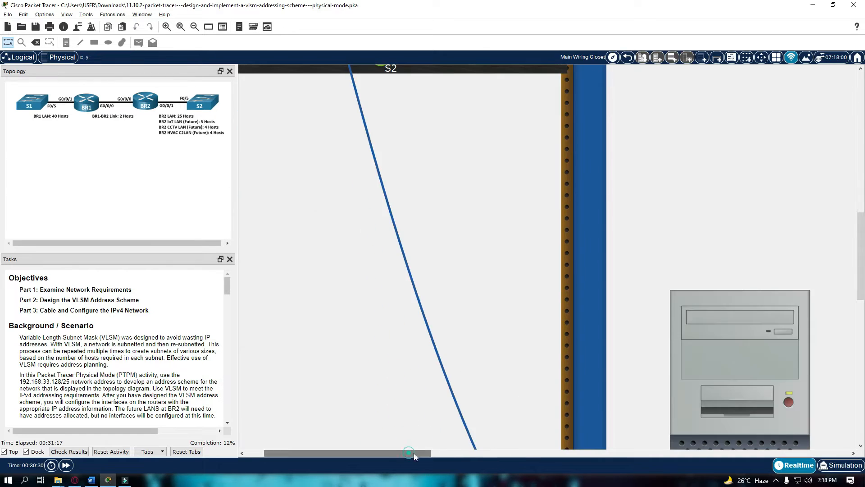
{"action": "left_click_drag", "start_coordinate": [414, 453], "coordinate": [571, 454]}
{"action": "scroll", "coordinate": [618, 399], "scroll_direction": "down", "scroll_amount": 12}
{"action": "left_click", "coordinate": [606, 265]}
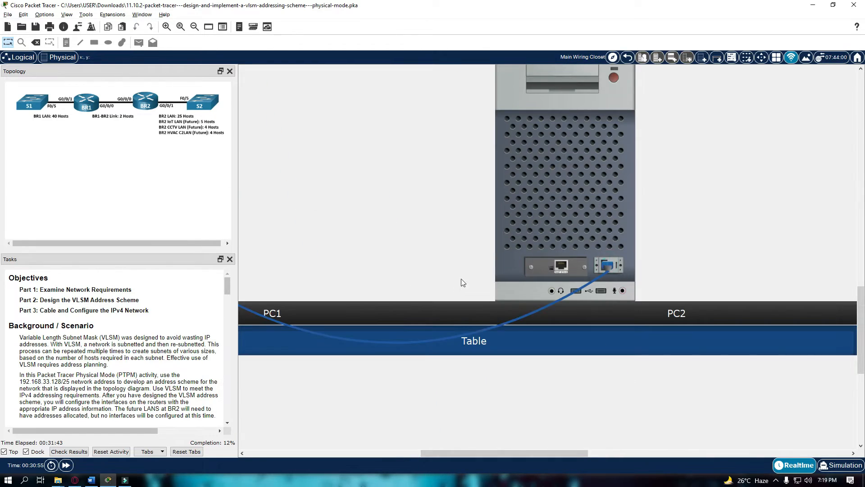
{"action": "scroll", "coordinate": [469, 307], "scroll_direction": "up", "scroll_amount": 3}
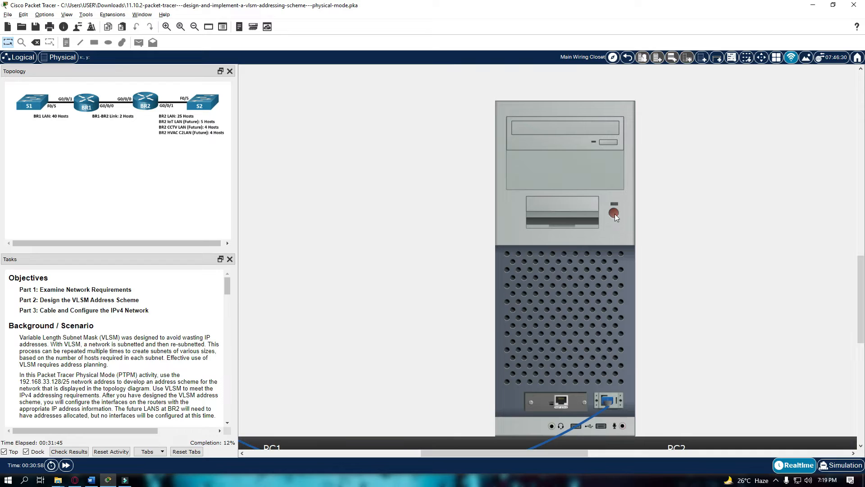
{"action": "scroll", "coordinate": [553, 255], "scroll_direction": "down", "scroll_amount": 4}
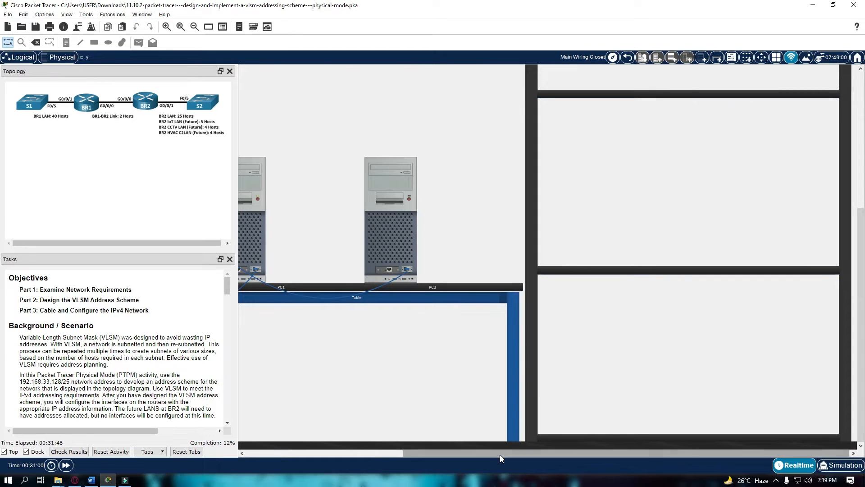
{"action": "left_click_drag", "start_coordinate": [499, 454], "coordinate": [343, 454]}
{"action": "scroll", "coordinate": [450, 351], "scroll_direction": "up", "scroll_amount": 4}
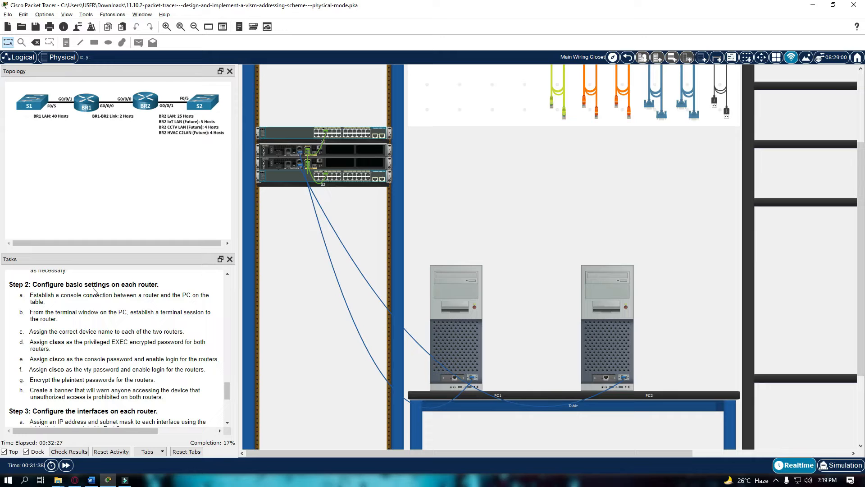
{"action": "scroll", "coordinate": [131, 298], "scroll_direction": "up", "scroll_amount": 2}
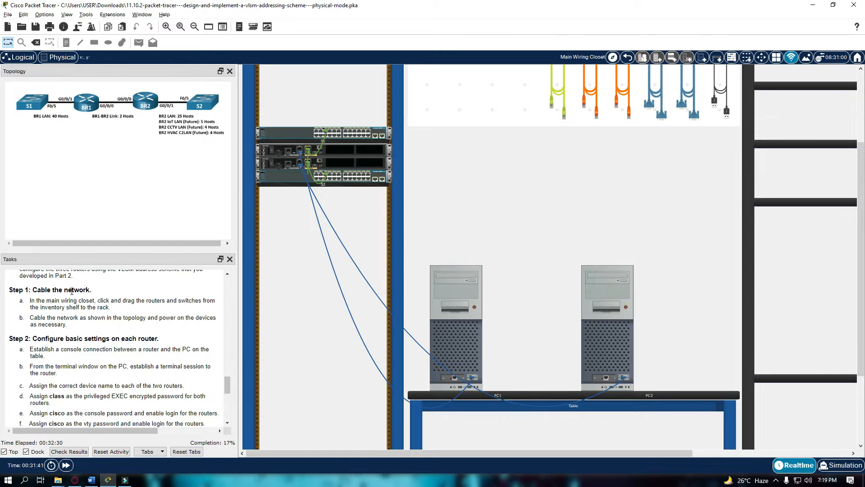
{"action": "scroll", "coordinate": [50, 357], "scroll_direction": "down", "scroll_amount": 2}
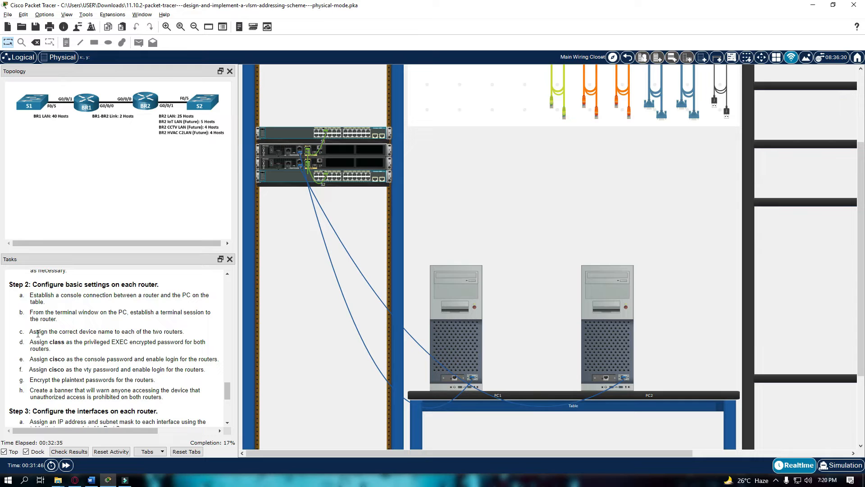
{"action": "left_click_drag", "start_coordinate": [38, 333], "coordinate": [109, 334]}
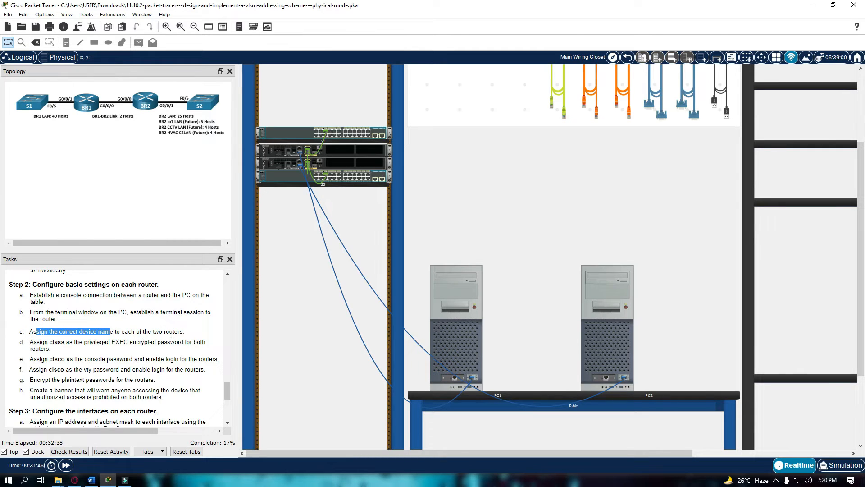
{"action": "left_click_drag", "start_coordinate": [40, 345], "coordinate": [80, 345]}
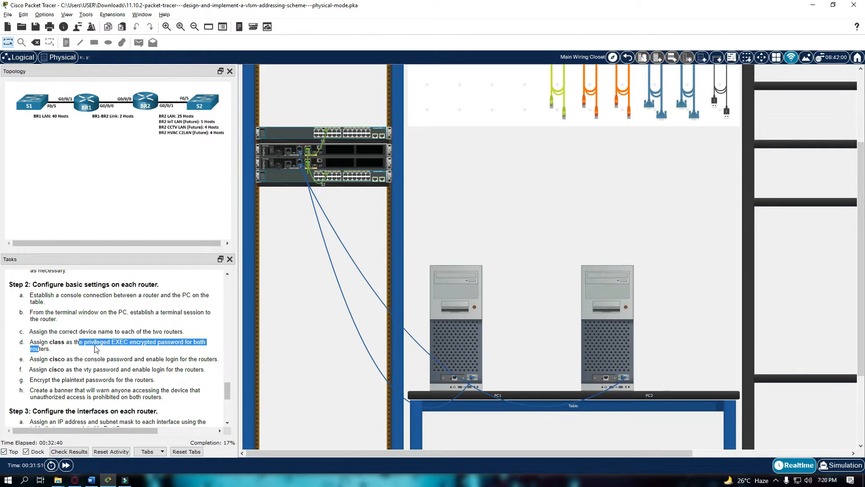
{"action": "left_click", "coordinate": [120, 343]}
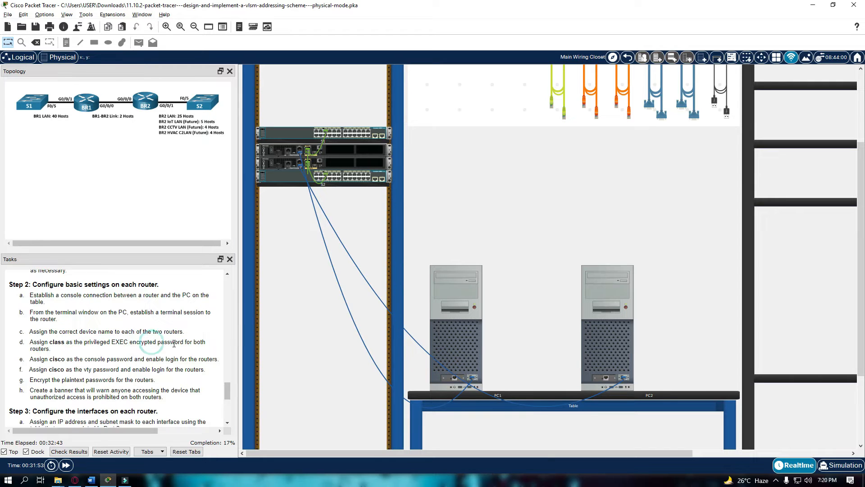
{"action": "left_click_drag", "start_coordinate": [41, 344], "coordinate": [61, 362]}
{"action": "left_click", "coordinate": [61, 356]}
{"action": "left_click", "coordinate": [104, 358]}
{"action": "left_click_drag", "start_coordinate": [39, 370], "coordinate": [77, 370]}
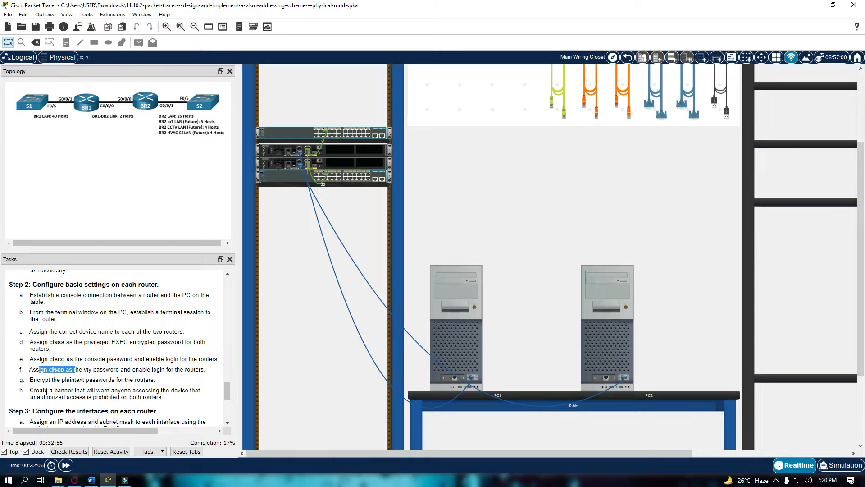
{"action": "left_click_drag", "start_coordinate": [37, 380], "coordinate": [71, 380]}
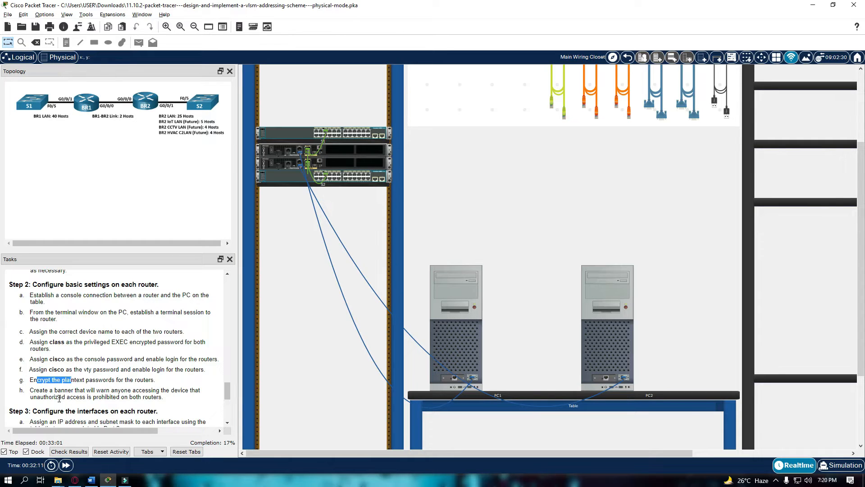
{"action": "left_click_drag", "start_coordinate": [43, 390], "coordinate": [84, 390]}
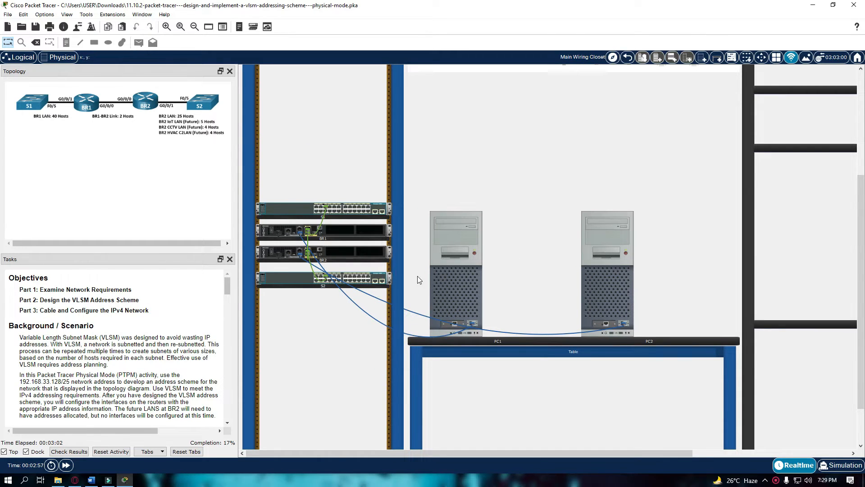
Open PC1's Terminal with default serial settings and decline the router's initial configuration dialog.
{"action": "scroll", "coordinate": [417, 277], "scroll_direction": "up", "scroll_amount": 1}
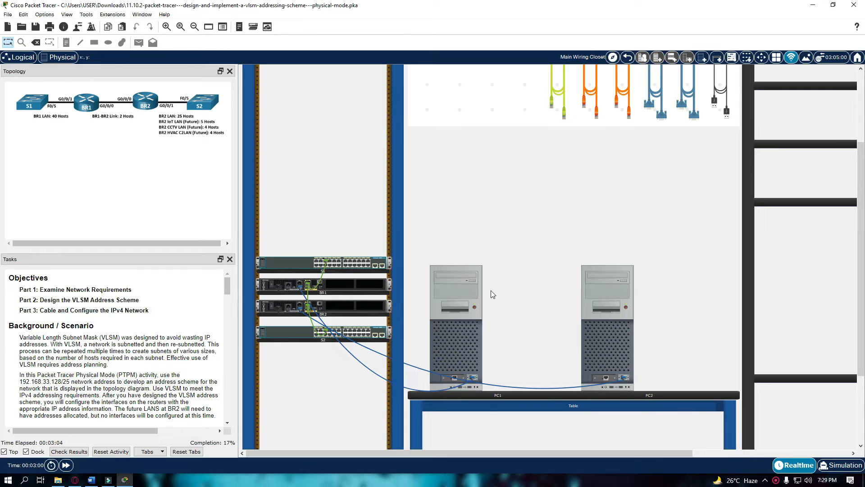
{"action": "left_click", "coordinate": [450, 293]}
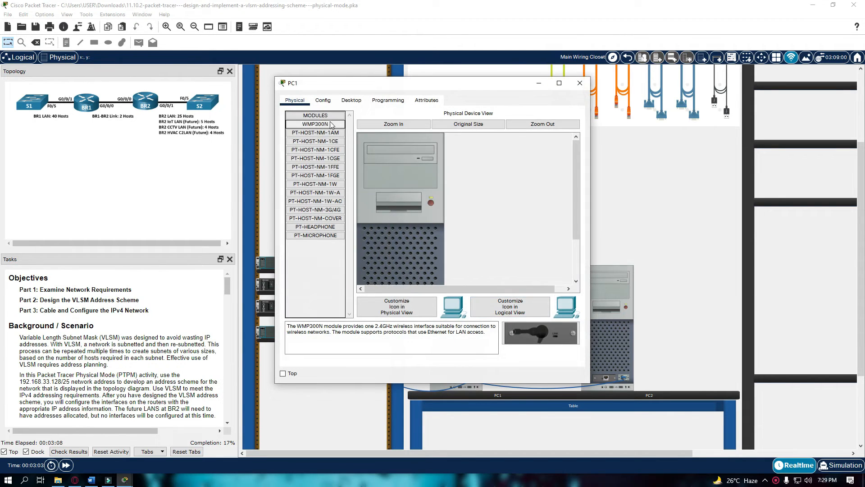
{"action": "left_click", "coordinate": [388, 100]}
{"action": "left_click", "coordinate": [352, 100]}
{"action": "left_click", "coordinate": [434, 137]}
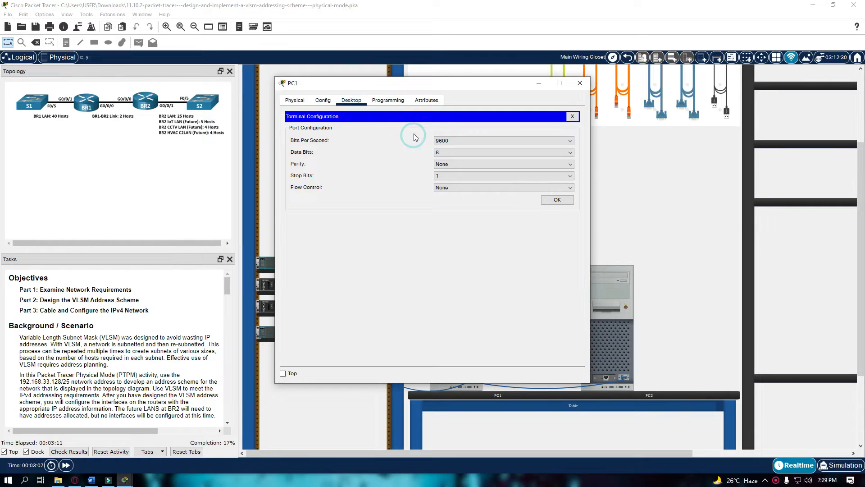
{"action": "left_click", "coordinate": [543, 200]}
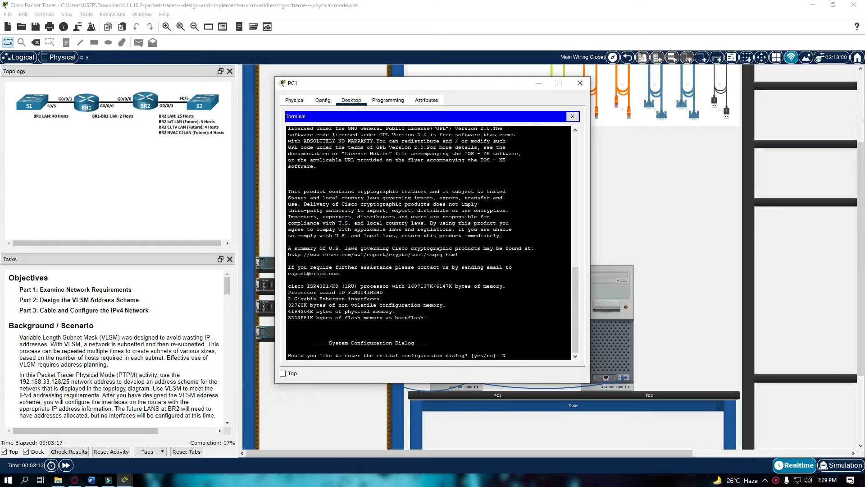
{"action": "type", "text": "N"}
{"action": "key", "text": "Return"}
{"action": "key", "text": "Return"}
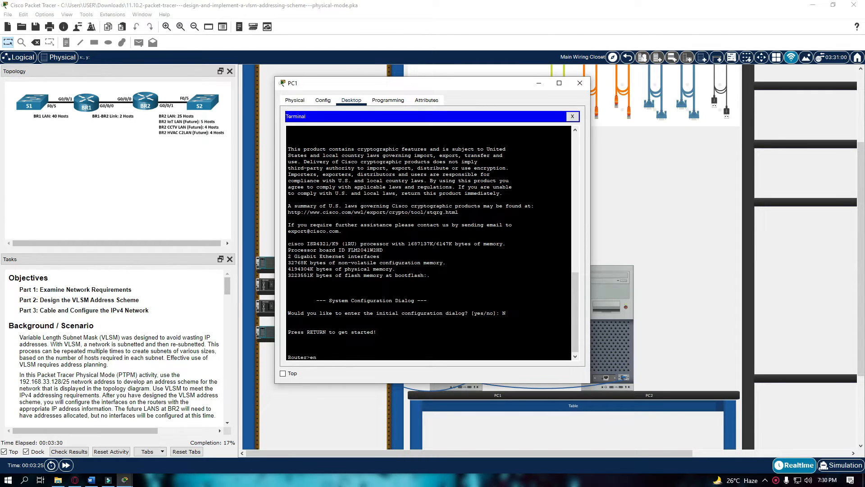
Enter privileged and global configuration mode and set the router hostname to BR1.
{"action": "type", "text": "en"}
{"action": "key", "text": "Return"}
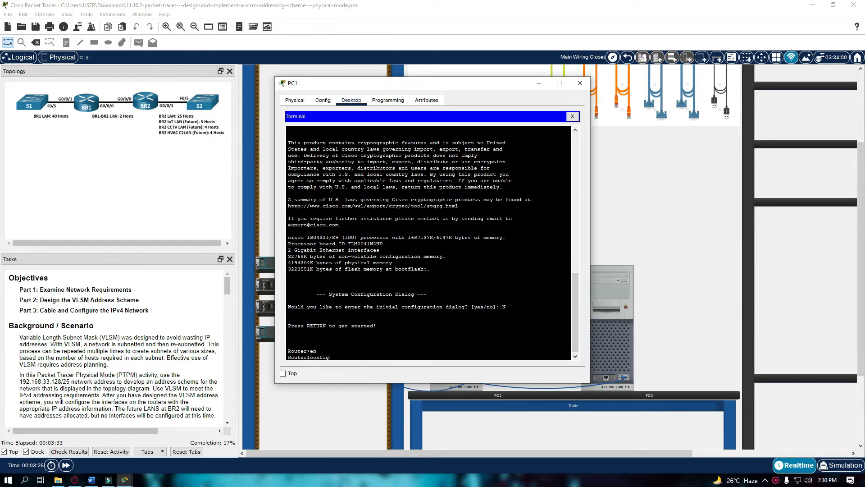
{"action": "type", "text": "config t"}
{"action": "key", "text": "Return"}
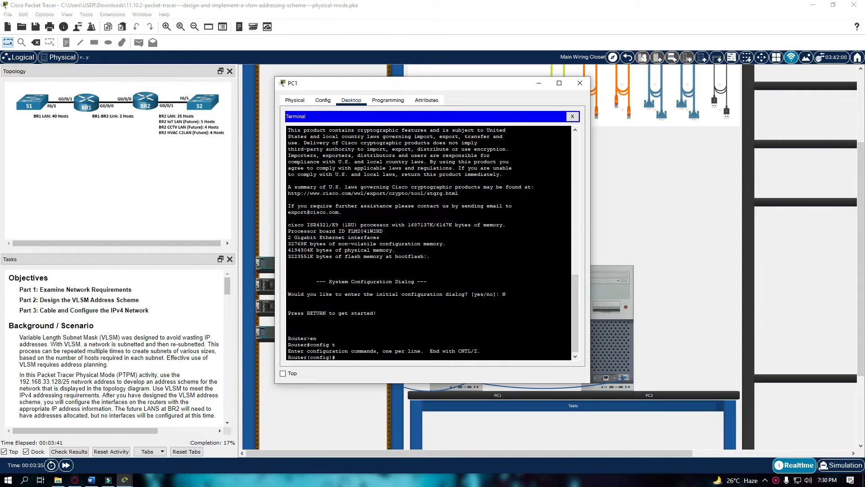
{"action": "type", "text": "hostname BR1"}
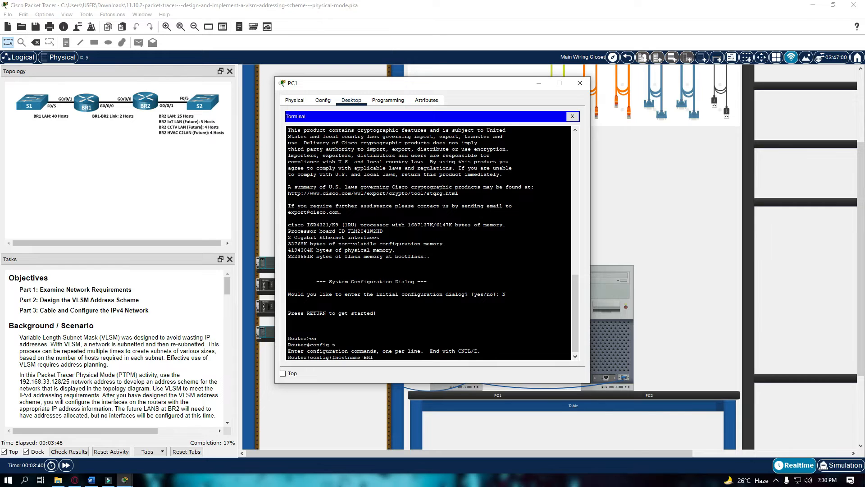
{"action": "key", "text": "Return"}
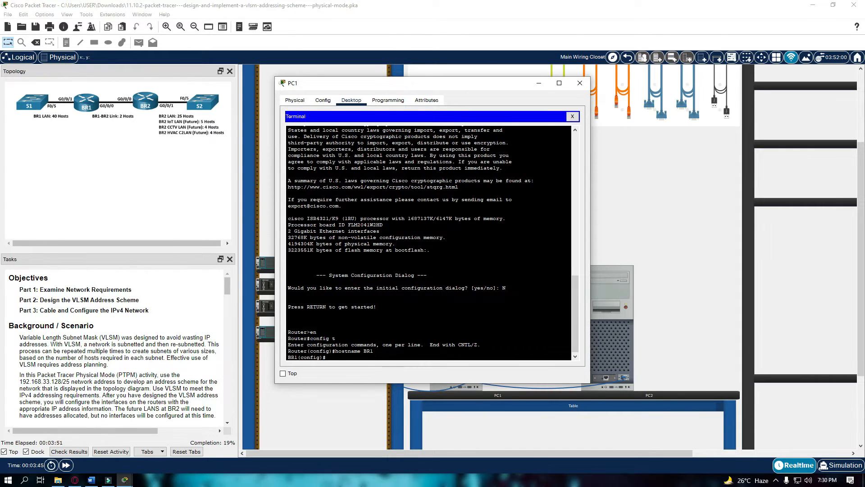
Set a console line password with login on line con 0, then start on line vty 0 15.
{"action": "type", "text": "line con 0"}
{"action": "key", "text": "Return"}
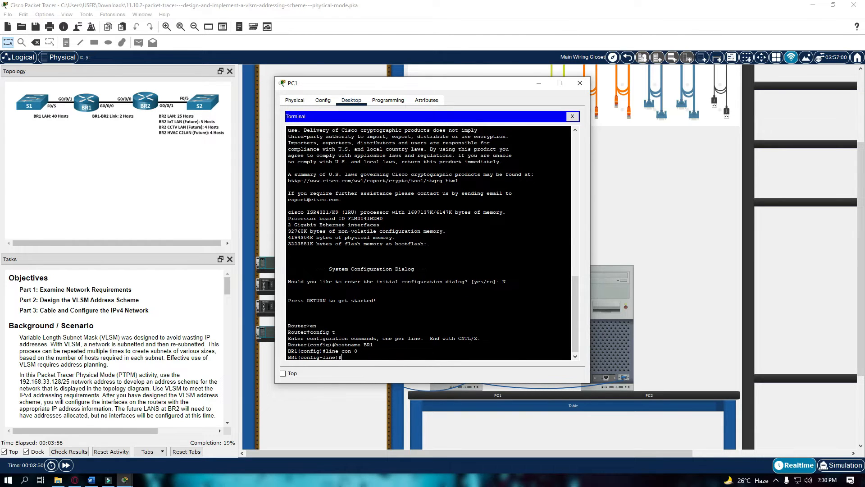
{"action": "type", "text": "password cisco"}
{"action": "scroll", "coordinate": [219, 332], "scroll_direction": "down", "scroll_amount": 15}
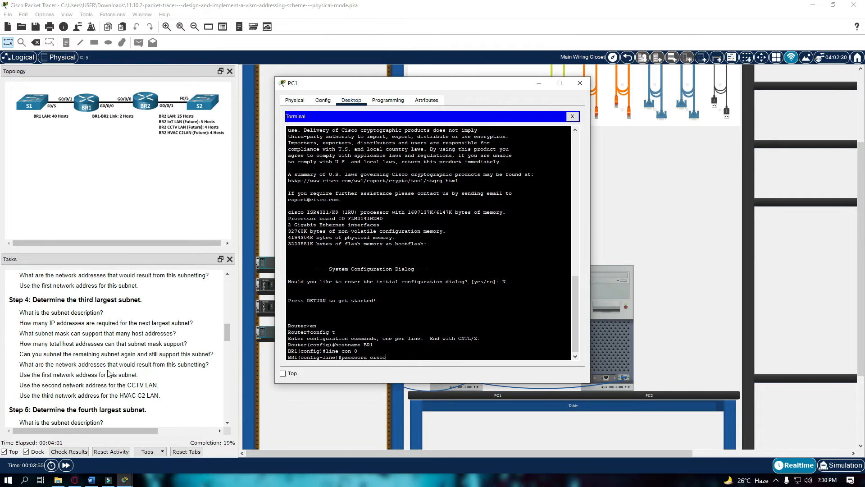
{"action": "scroll", "coordinate": [108, 373], "scroll_direction": "down", "scroll_amount": 5}
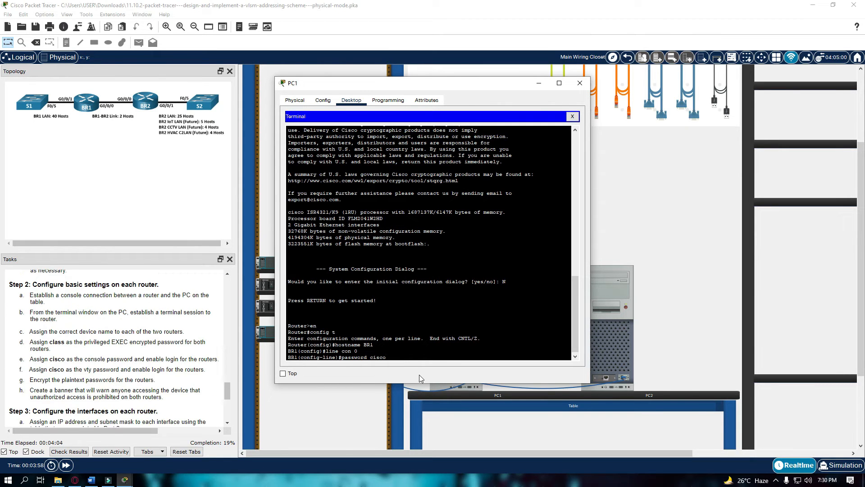
{"action": "key", "text": "Return"}
{"action": "type", "text": "login"}
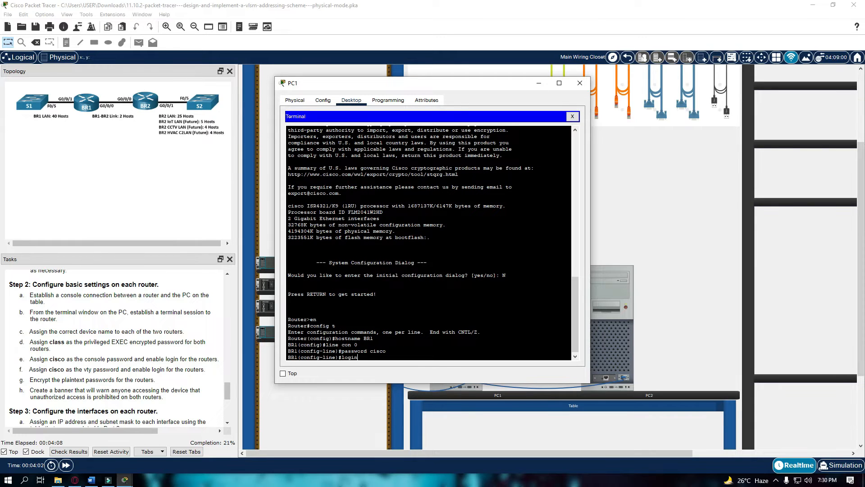
{"action": "key", "text": "Return"}
{"action": "type", "text": "exit"}
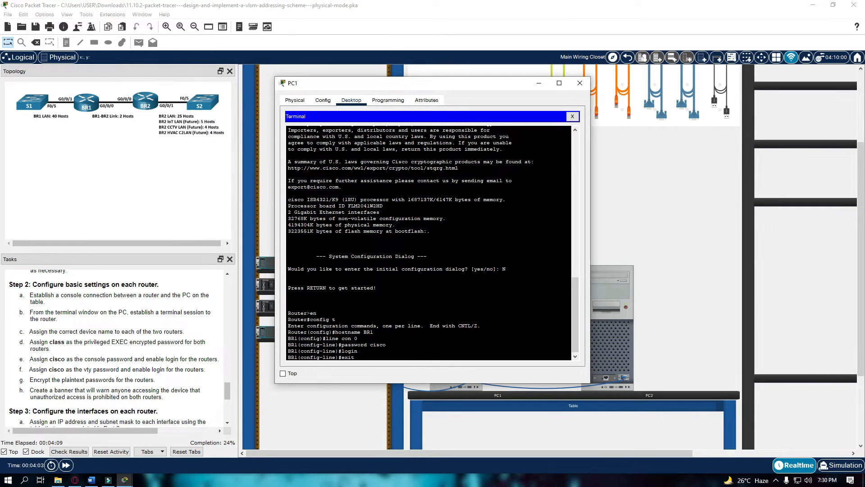
{"action": "key", "text": "Return"}
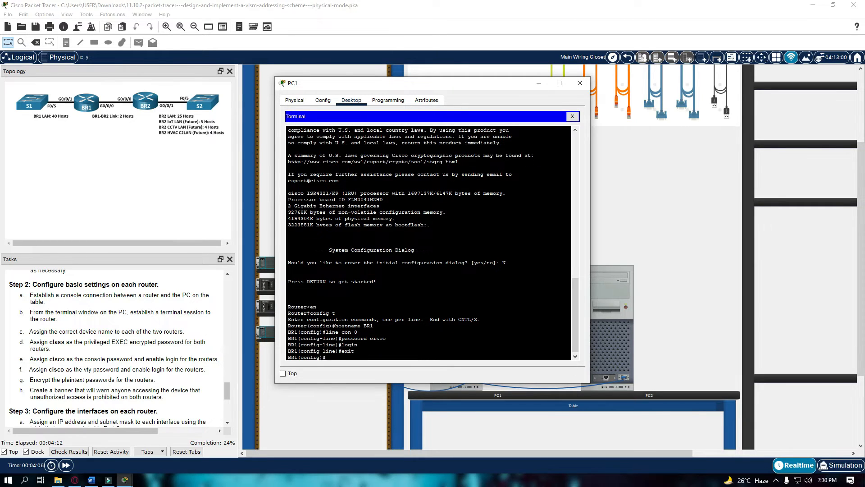
{"action": "type", "text": "line vty 0 15"}
Set a password and require login on vty lines 0 to 15.
{"action": "key", "text": "Return"}
{"action": "type", "text": "pas"}
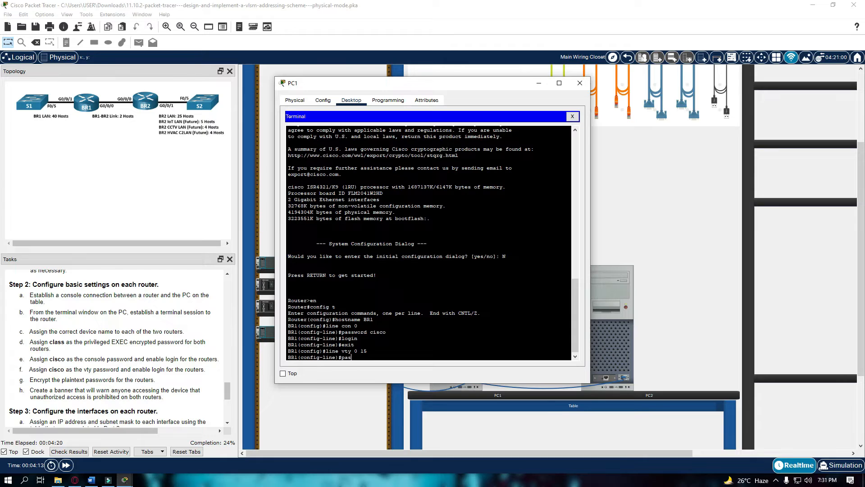
{"action": "type", "text": "sword cisco"}
{"action": "key", "text": "Return"}
{"action": "type", "text": "login"}
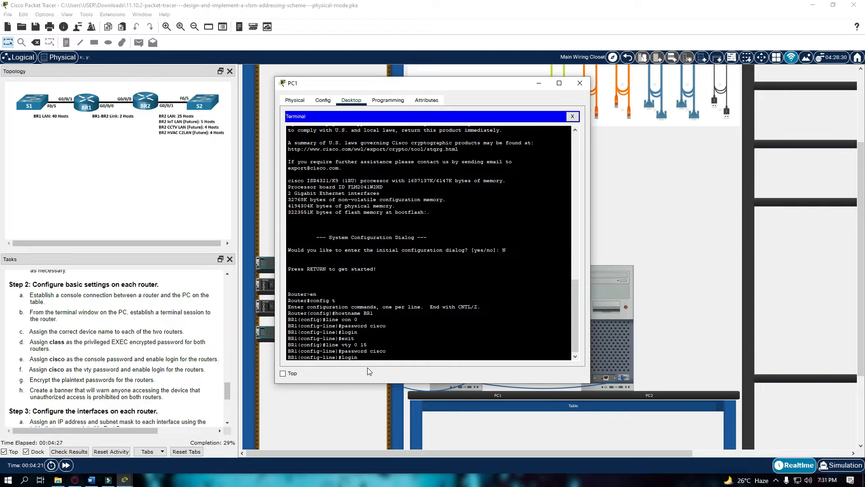
{"action": "key", "text": "Return"}
{"action": "type", "text": "exit"}
{"action": "key", "text": "Return"}
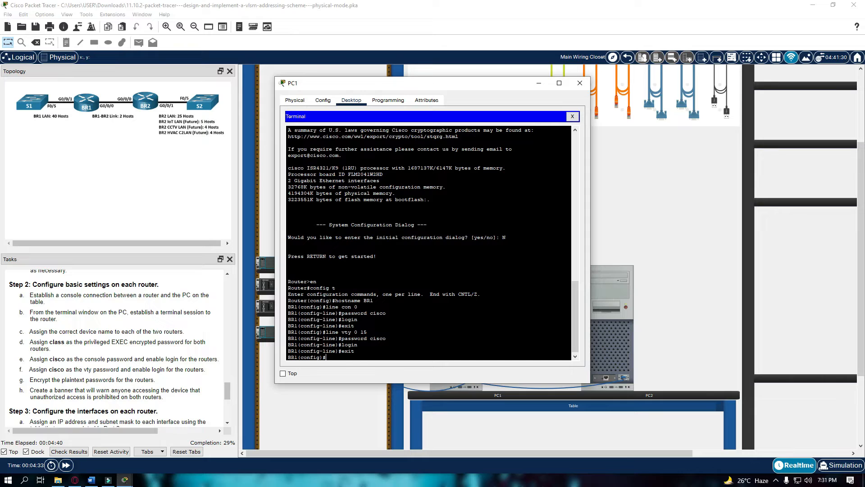
Set an enable secret password and turn on service password-encryption.
{"action": "type", "text": "enable secret class"}
{"action": "key", "text": "Return"}
{"action": "type", "text": "service pas"}
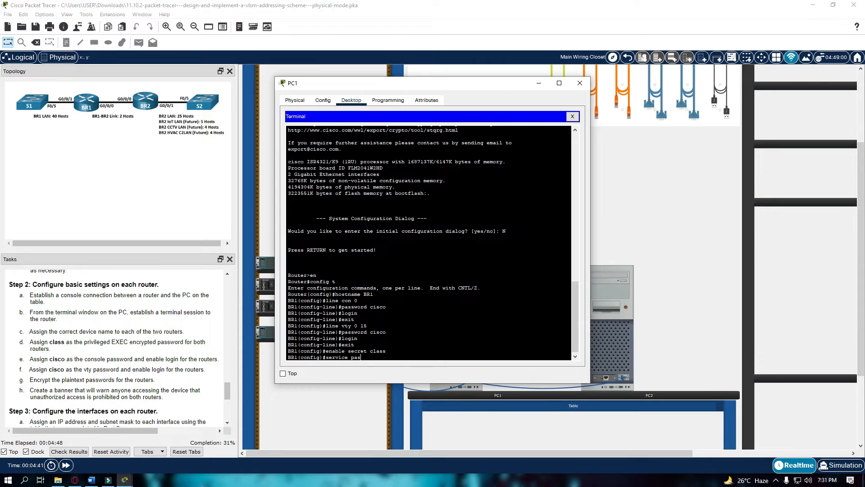
{"action": "type", "text": "sword-encryption"}
{"action": "key", "text": "Return"}
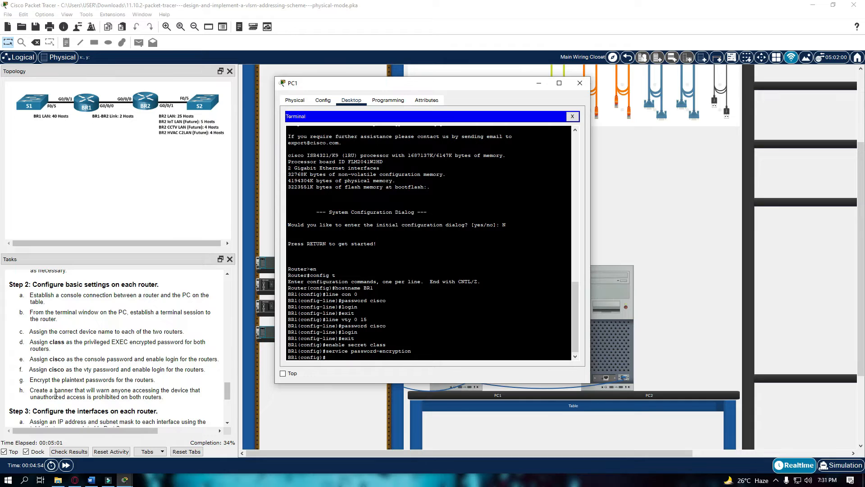
Add the MOTD banner 'WARNING Authorized Access Only' and return to privileged EXEC mode.
{"action": "type", "text": "banner motdf#Authorized Access Only!"}
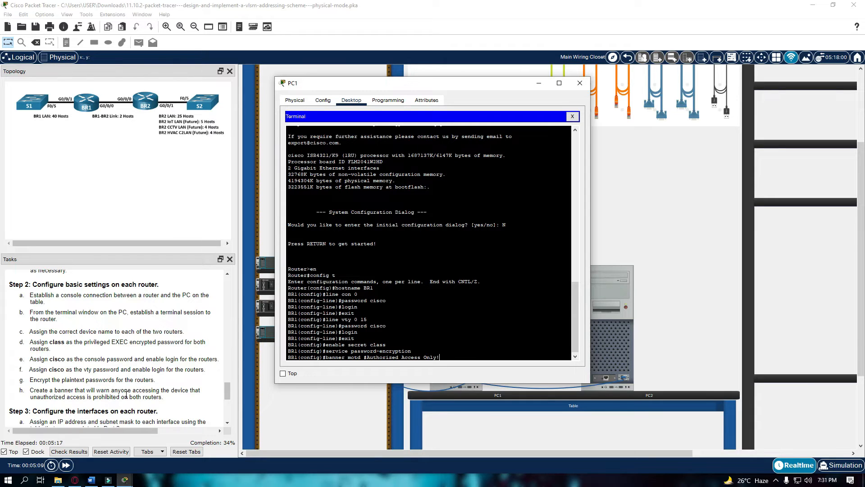
{"action": "key", "text": "BackSpace"}
{"action": "key", "text": "BackSpace"}
{"action": "key", "text": "BackSpace"}
{"action": "key", "text": "BackSpace"}
{"action": "key", "text": "BackSpace"}
{"action": "key", "text": "BackSpace"}
{"action": "key", "text": "BackSpace"}
{"action": "key", "text": "BackSpace"}
{"action": "key", "text": "BackSpace"}
{"action": "key", "text": "BackSpace"}
{"action": "key", "text": "BackSpace"}
{"action": "key", "text": "BackSpace"}
{"action": "key", "text": "BackSpace"}
{"action": "key", "text": "BackSpace"}
{"action": "key", "text": "BackSpace"}
{"action": "key", "text": "BackSpace"}
{"action": "key", "text": "BackSpace"}
{"action": "key", "text": "BackSpace"}
{"action": "key", "text": "BackSpace"}
{"action": "key", "text": "BackSpace"}
{"action": "key", "text": "BackSpace"}
{"action": "key", "text": "BackSpace"}
{"action": "key", "text": "BackSpace"}
{"action": "type", "text": "WARNING Authorized Access Only#"}
{"action": "key", "text": "Return"}
{"action": "type", "text": "exi"}
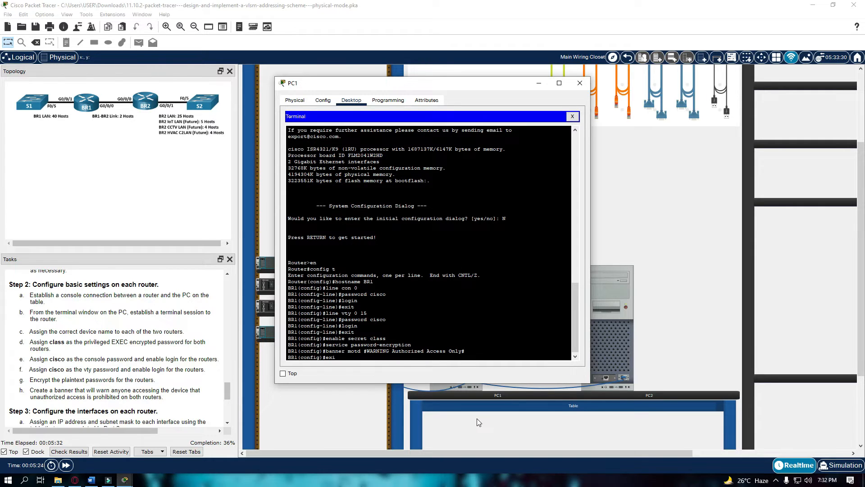
{"action": "type", "text": "t"}
{"action": "key", "text": "Return"}
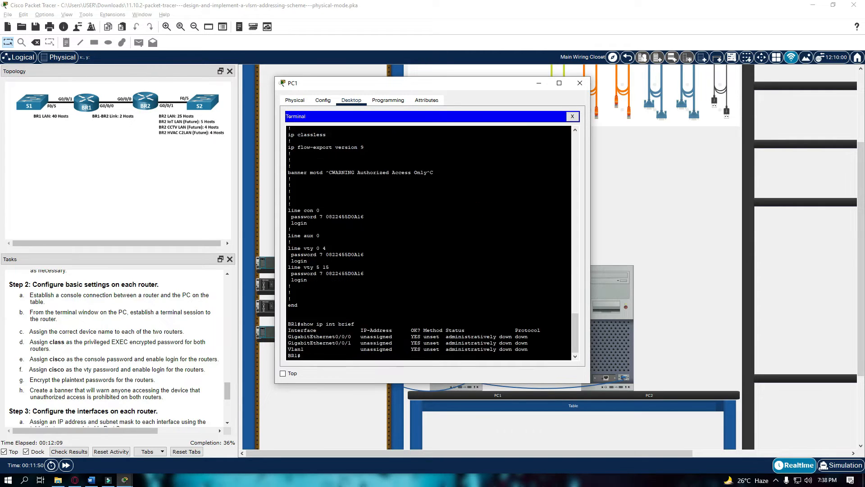
{"action": "scroll", "coordinate": [183, 371], "scroll_direction": "down", "scroll_amount": 3}
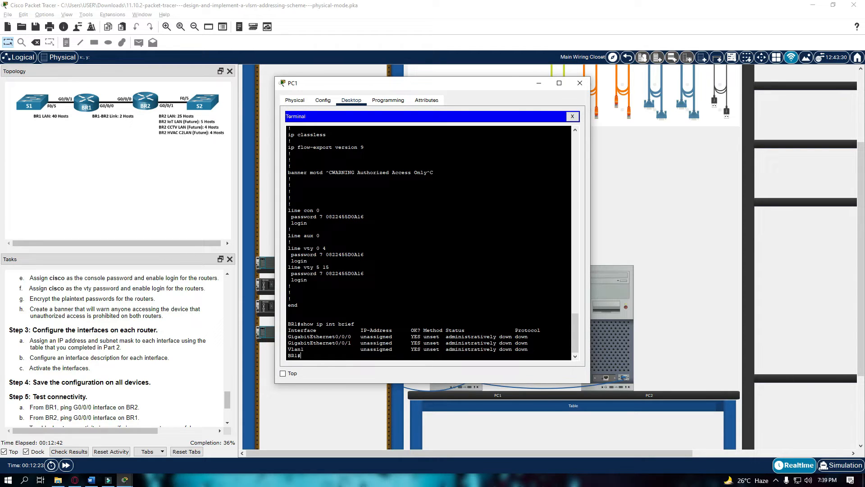
Enter global configuration and assign 192.168.33.249 255.255.255.252 to BR1's G0/0/0.
{"action": "type", "text": "config t"}
{"action": "key", "text": "Return"}
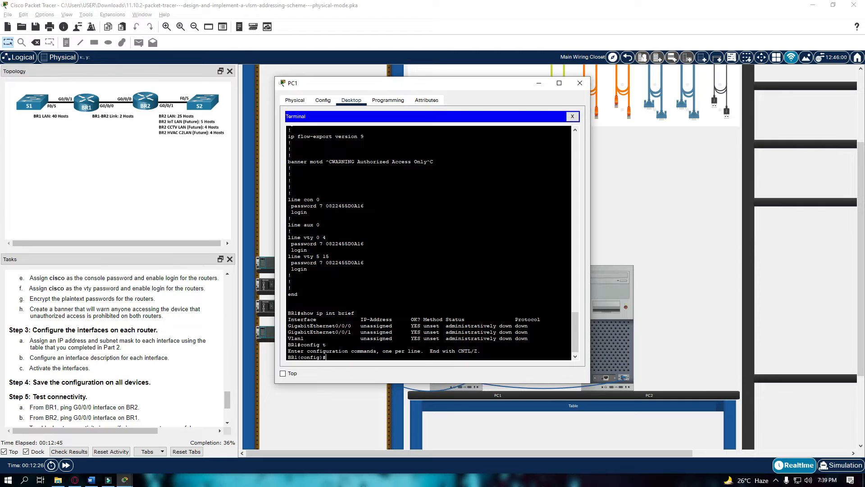
{"action": "type", "text": "int g0/0/0"}
{"action": "key", "text": "Return"}
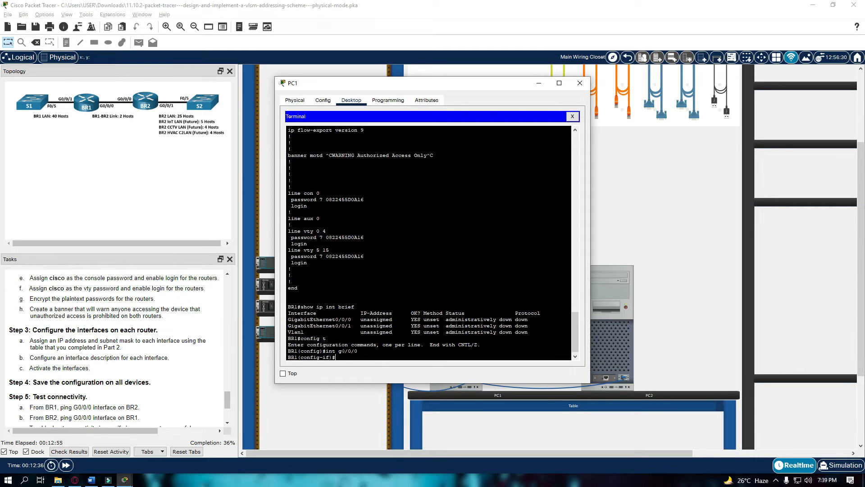
{"action": "type", "text": "ip add 192.168.33.249 255.255.255.252"}
{"action": "key", "text": "Return"}
Describe G0/0/0 as 'BR1-BR2 Link', enable it with no shutdown, and exit.
{"action": "type", "text": "des"}
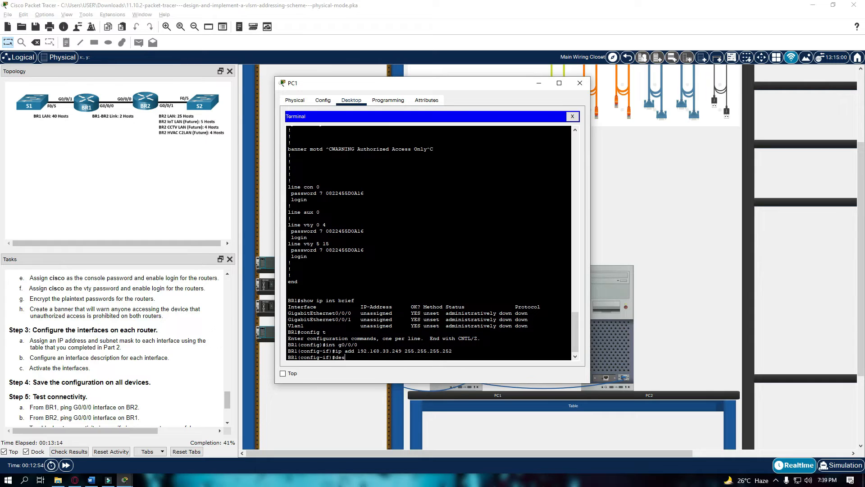
{"action": "type", "text": "cription"}
{"action": "type", "text": " BRA1-"}
{"action": "type", "text": "1"}
{"action": "type", "text": "-BR2"}
{"action": "type", "text": " Ln"}
{"action": "type", "text": "nk"}
{"action": "key", "text": "Return"}
{"action": "type", "text": "no shutdown"}
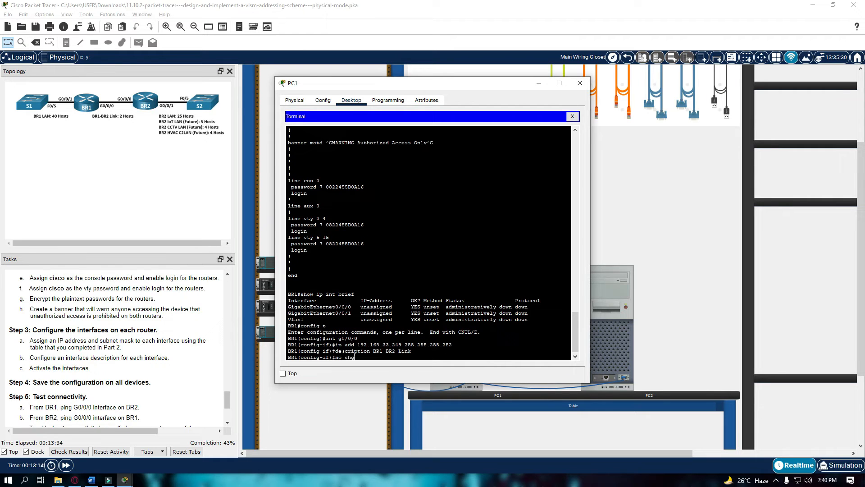
{"action": "key", "text": "Return"}
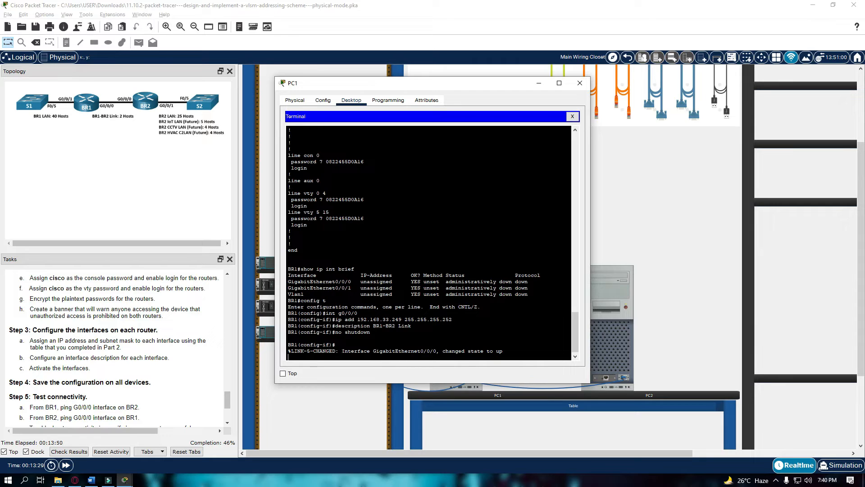
{"action": "type", "text": "eci"}
{"action": "type", "text": "xit"}
{"action": "key", "text": "Return"}
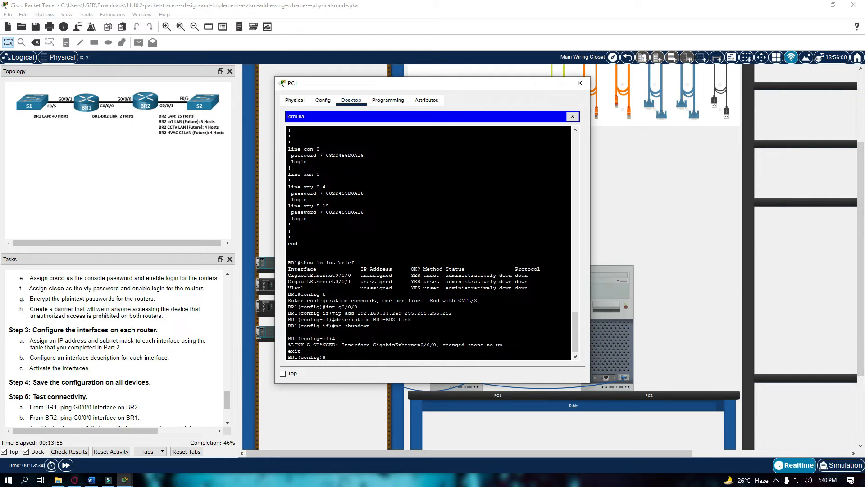
Assign 192.168.33.129 255.255.255.192 to BR1's G0/0/1.
{"action": "type", "text": "int g0/0/1"}
{"action": "key", "text": "Return"}
{"action": "type", "text": "ig-if)#i"}
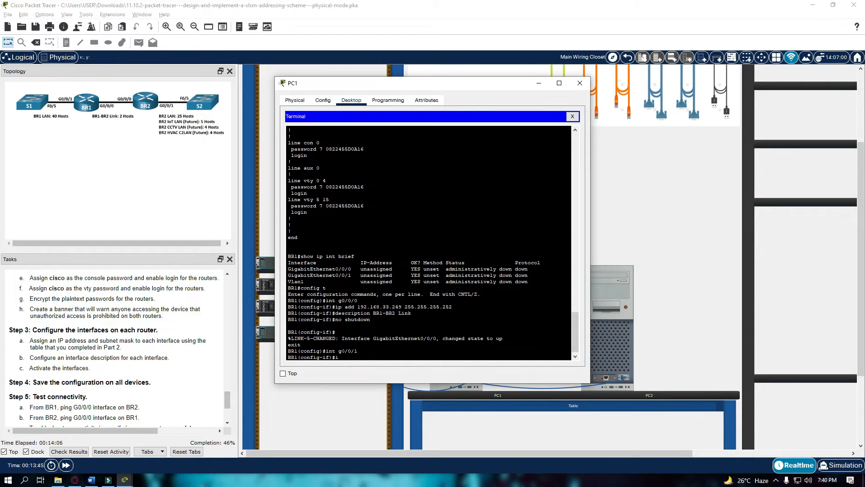
{"action": "type", "text": "p add 192.168.33.129 255.255.255.192"}
{"action": "key", "text": "Return"}
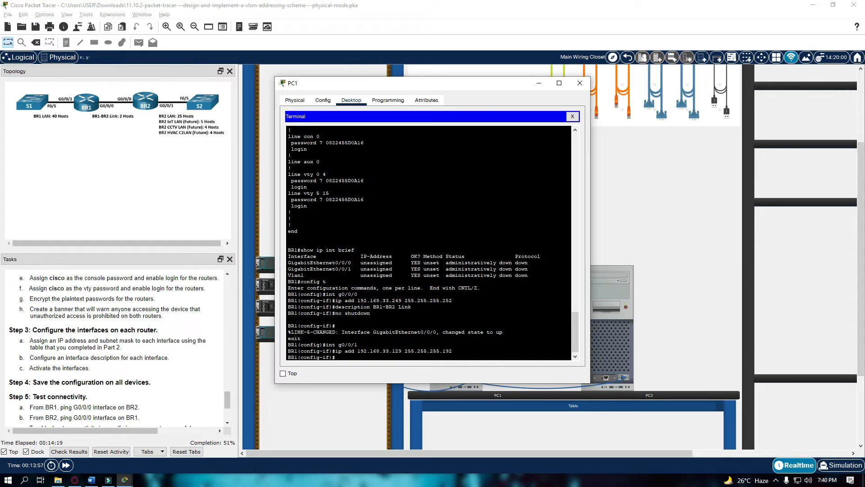
Describe G0/0/1 as '40 Host LAN', enable it with no shutdown, and exit the interface.
{"action": "type", "text": "description 40 Host LAN"}
{"action": "key", "text": "Return"}
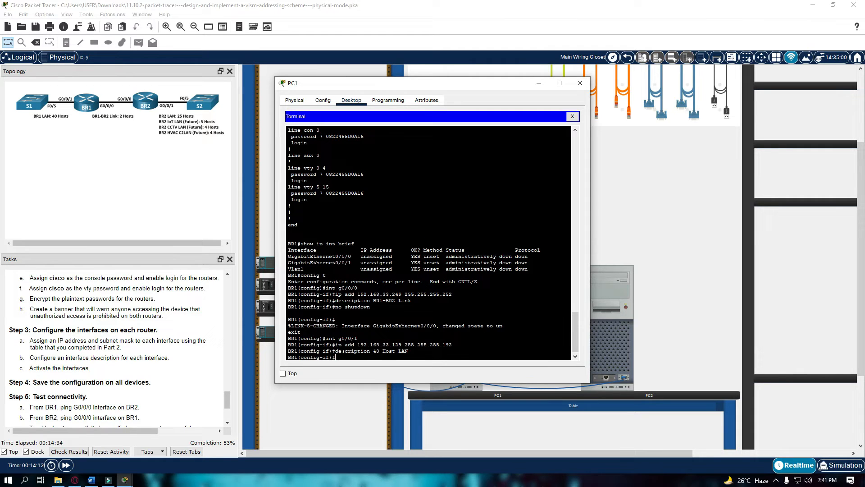
{"action": "type", "text": "nos s shutdown"}
{"action": "key", "text": "Return"}
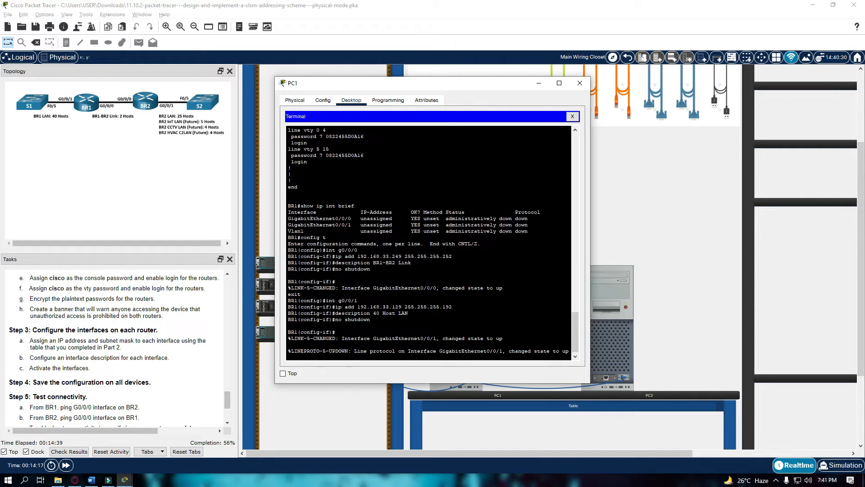
{"action": "type", "text": "exit"}
{"action": "key", "text": "Return"}
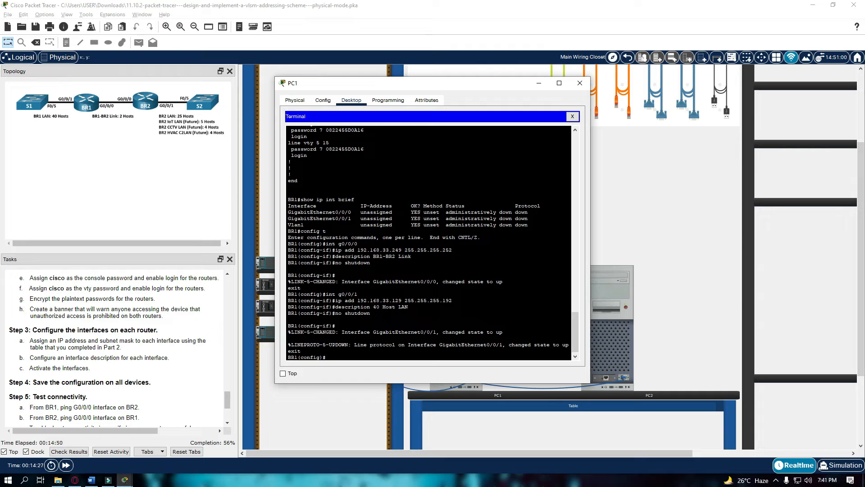
{"action": "type", "text": "show ip int brief"}
Leave configuration mode, check BR1's interface table with show ip int brief, and log out.
{"action": "key", "text": "Return"}
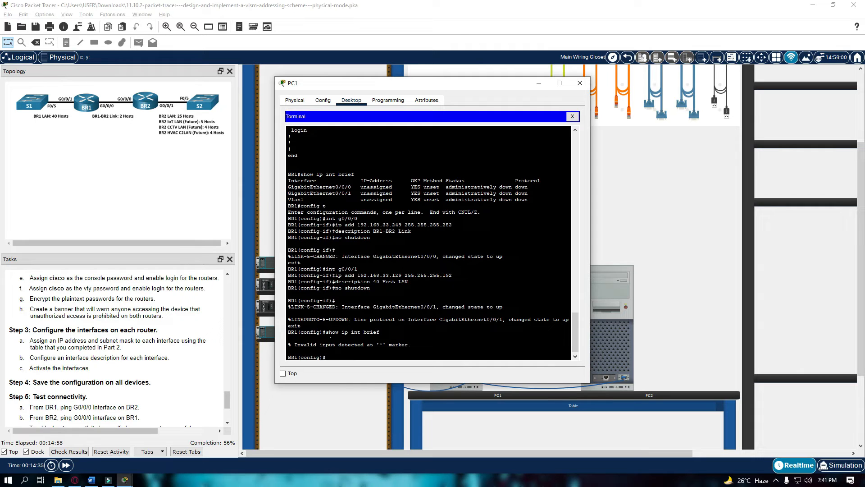
{"action": "type", "text": "exit"}
{"action": "key", "text": "Return"}
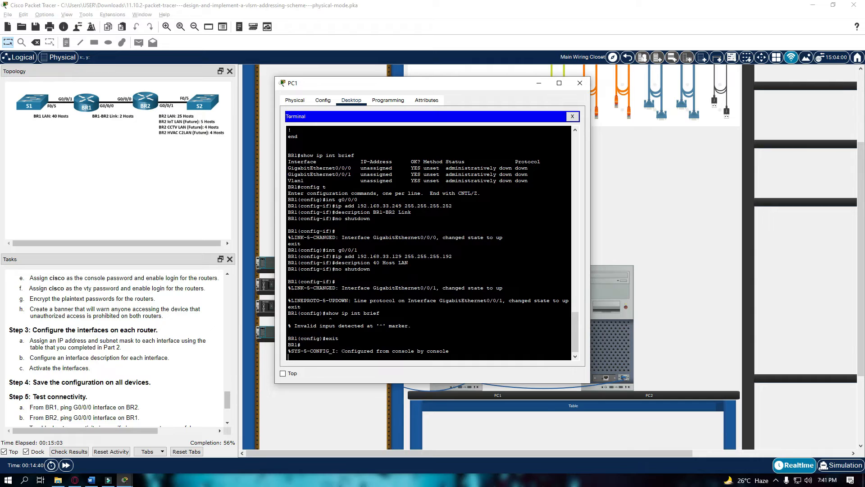
{"action": "type", "text": "show ip int brief"}
{"action": "key", "text": "Return"}
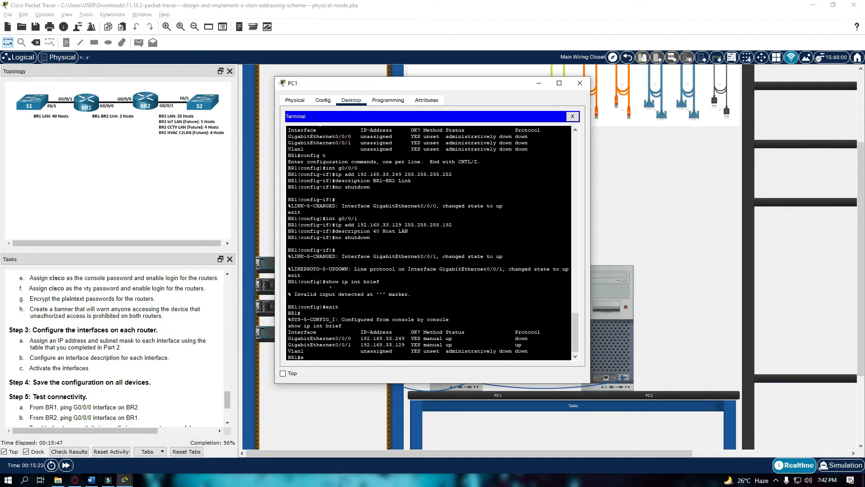
{"action": "type", "text": "xit"}
{"action": "key", "text": "Return"}
{"action": "key", "text": "Return"}
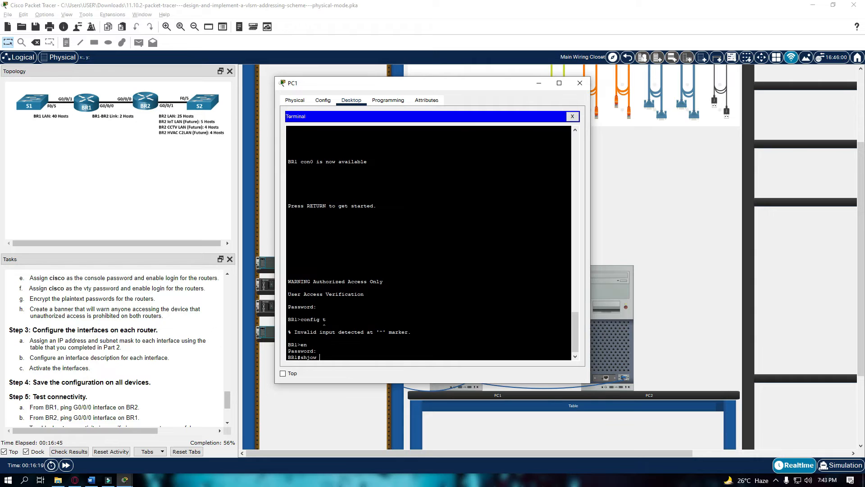
Display BR1's configuration with a show run command.
{"action": "key", "text": "BackSpace"}
{"action": "key", "text": "BackSpace"}
{"action": "key", "text": "BackSpace"}
{"action": "type", "text": "ow run start"}
{"action": "key", "text": "Return"}
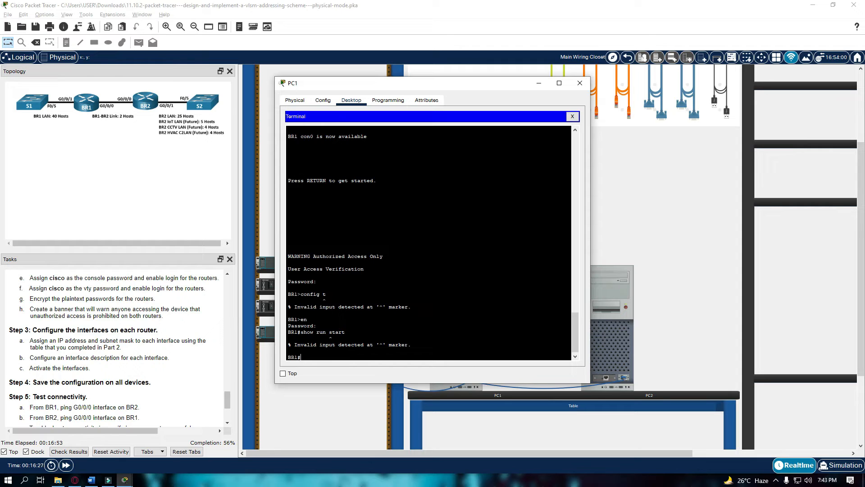
Save BR1's running configuration to startup-config with copy run start.
{"action": "type", "text": "copy run sata"}
{"action": "key", "text": "BackSpace"}
{"action": "key", "text": "BackSpace"}
{"action": "type", "text": "tart"}
{"action": "key", "text": "Return"}
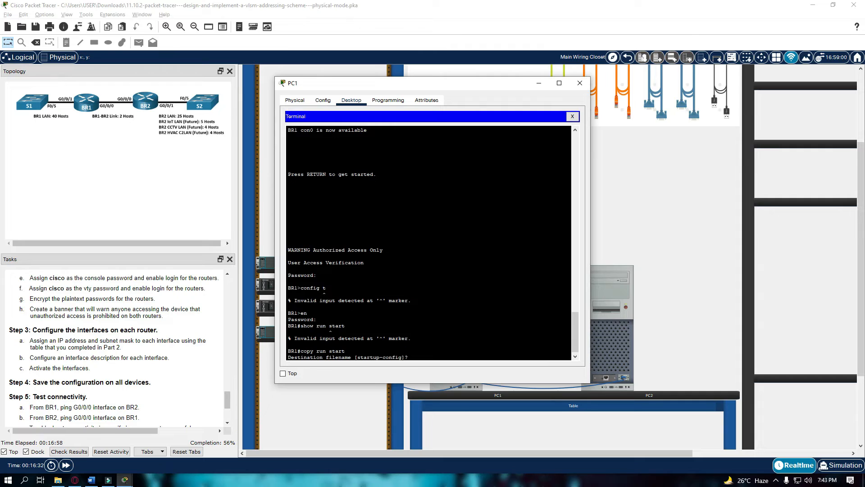
{"action": "key", "text": "Return"}
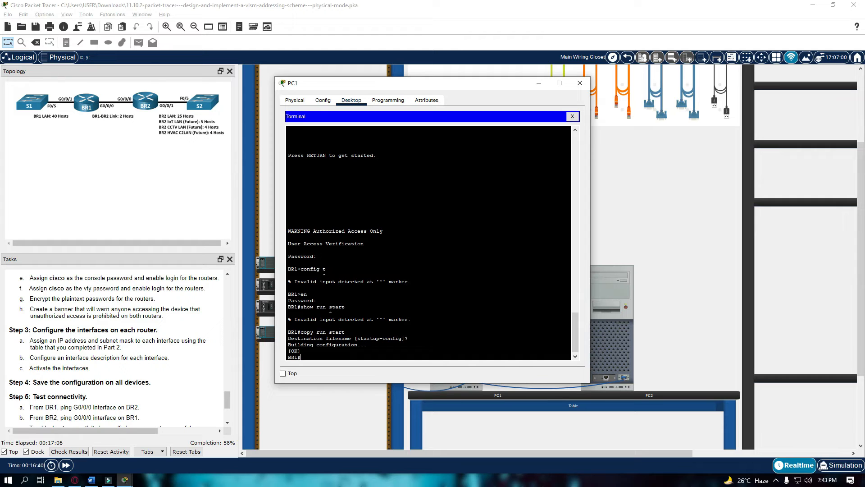
{"action": "key", "text": "Return"}
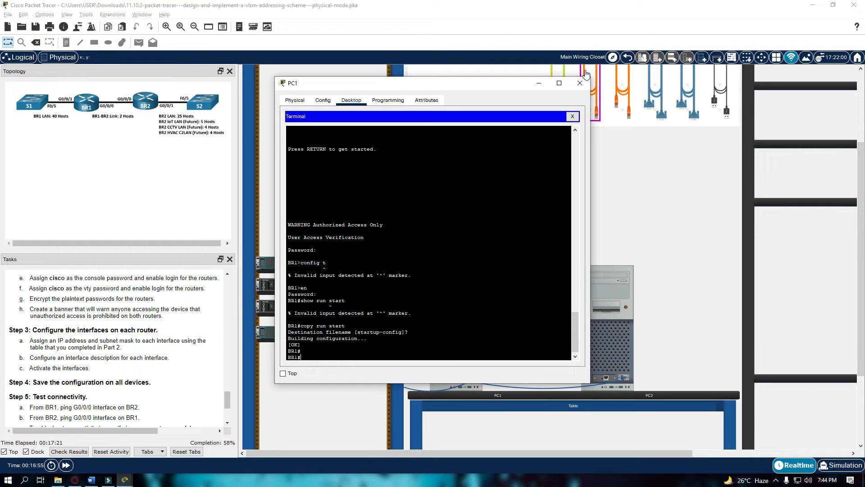
Close PC1 and connect PC2's Terminal to the router with default console settings.
{"action": "left_click", "coordinate": [581, 83]}
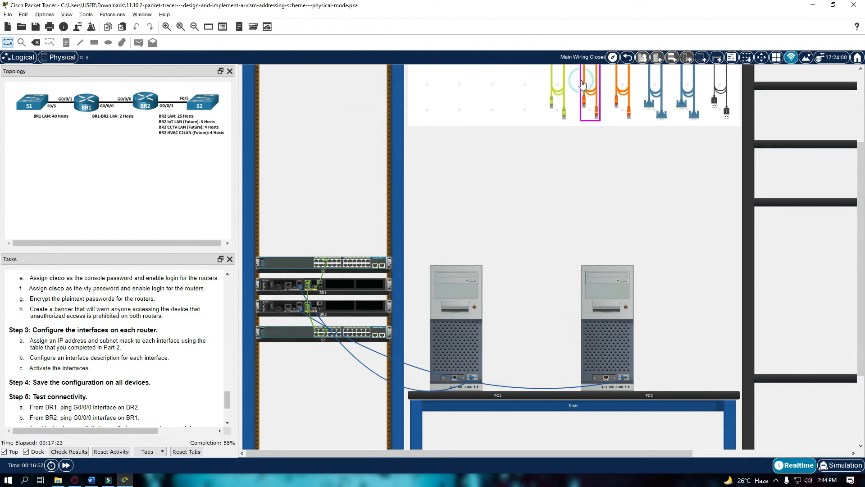
{"action": "left_click", "coordinate": [596, 332]}
{"action": "left_click", "coordinate": [366, 103]}
{"action": "left_click", "coordinate": [445, 138]}
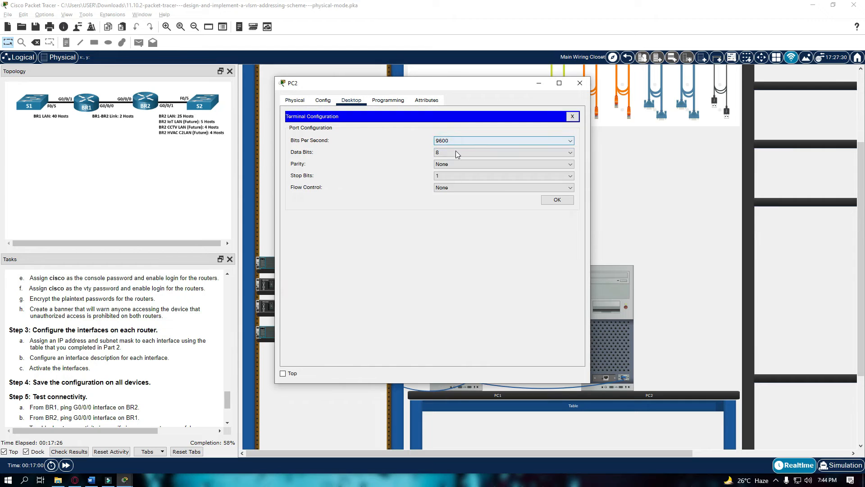
{"action": "left_click", "coordinate": [558, 197]}
Skip the initial setup dialog, enter global configuration, and type hostname BR2.
{"action": "type", "text": "n"}
{"action": "key", "text": "Return"}
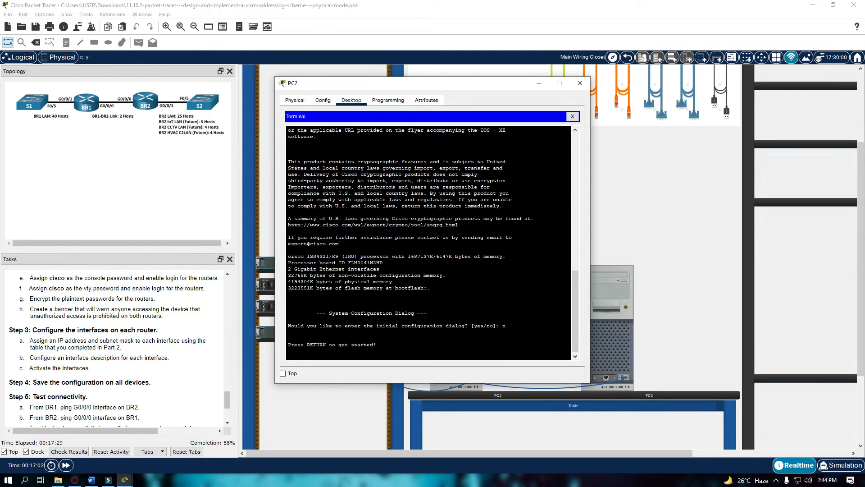
{"action": "key", "text": "Return"}
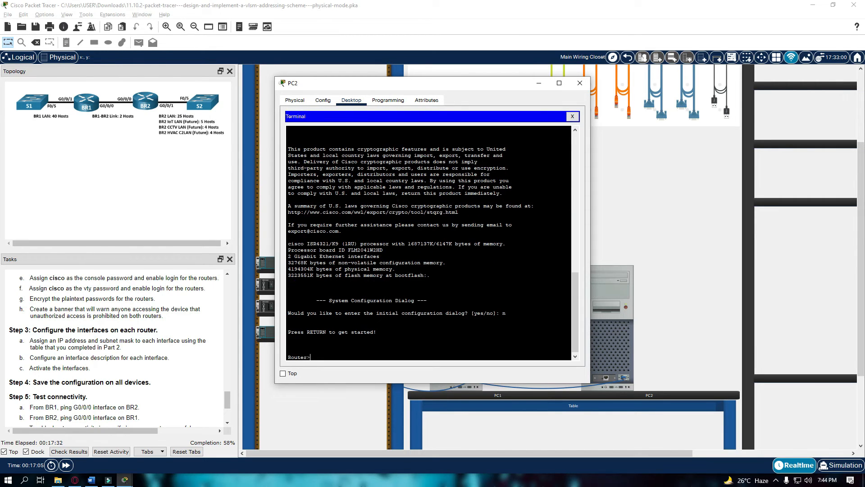
{"action": "type", "text": "enable"}
{"action": "key", "text": "Return"}
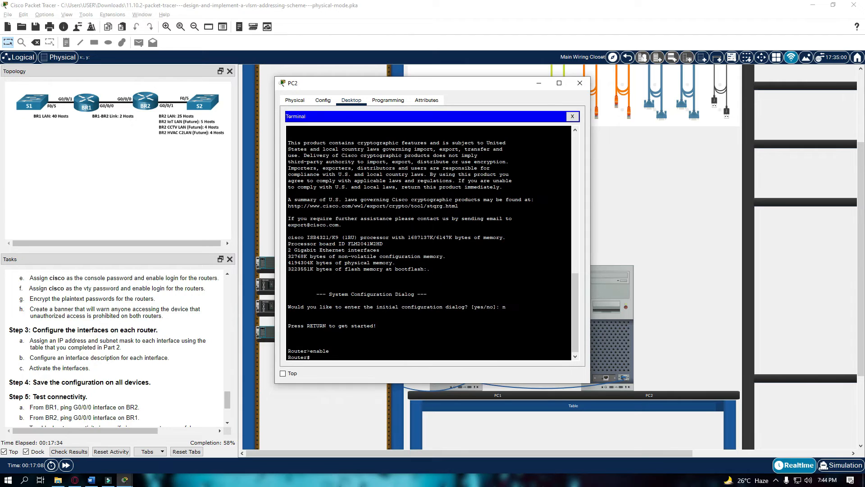
{"action": "type", "text": "condif"}
{"action": "type", "text": "g"}
{"action": "type", "text": "fig t"}
{"action": "key", "text": "Return"}
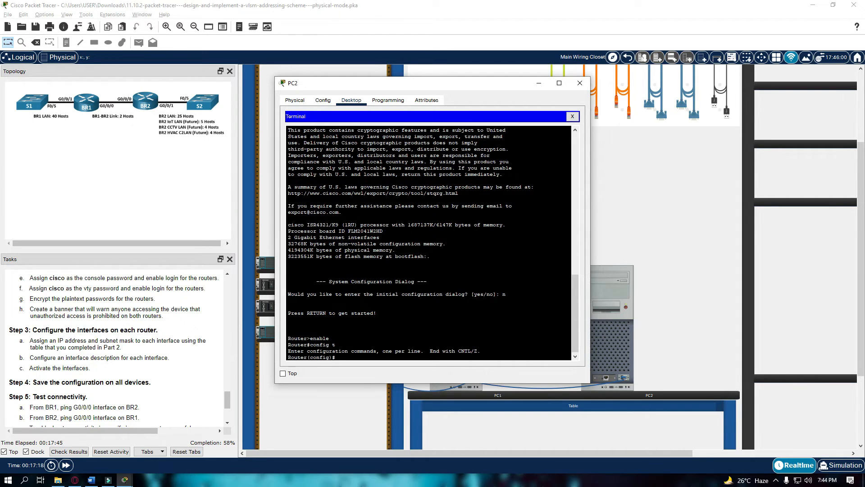
{"action": "type", "text": "hostname BR2"}
{"action": "key", "text": "Return"}
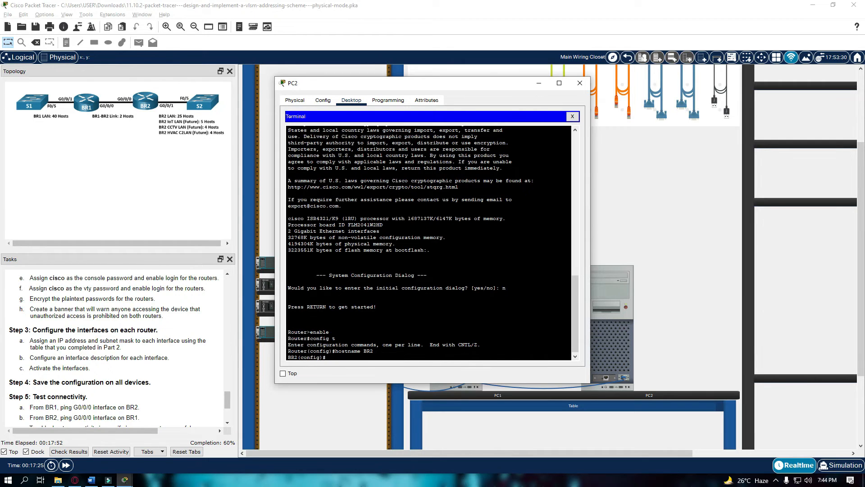
{"action": "type", "text": "line con 0"}
{"action": "key", "text": "Return"}
{"action": "type", "text": "passwo"}
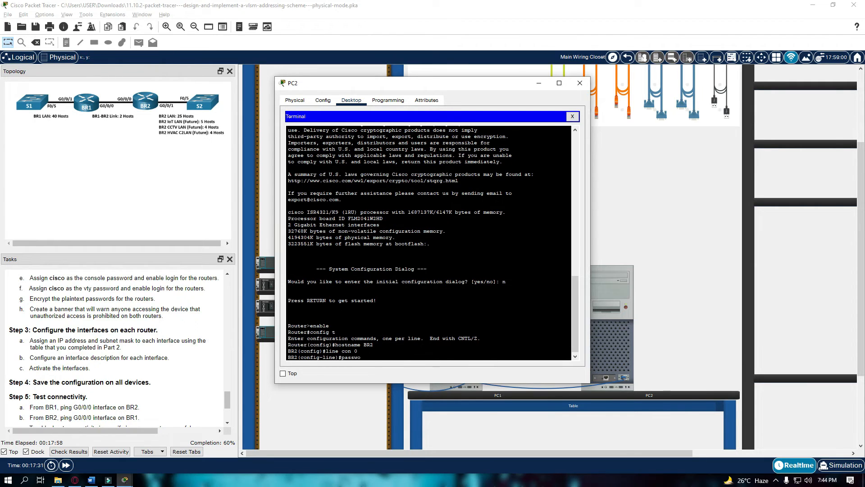
{"action": "type", "text": "rd cisco"}
{"action": "key", "text": "Return"}
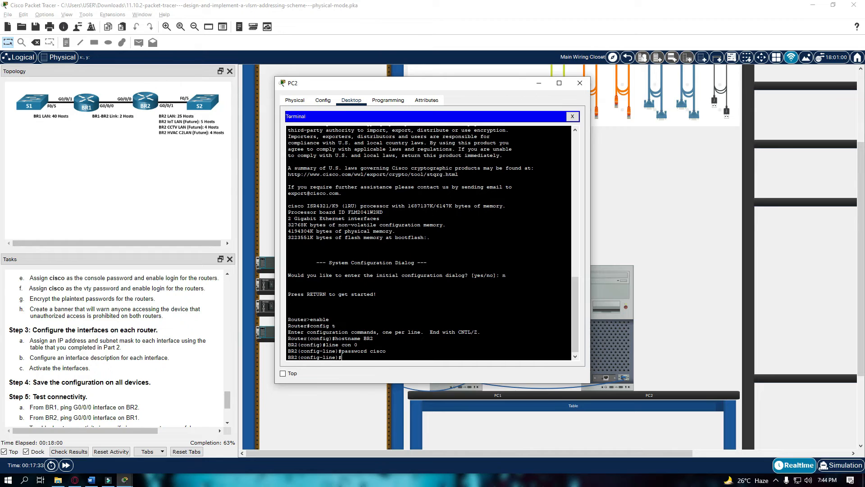
{"action": "type", "text": "login"}
{"action": "key", "text": "Return"}
{"action": "type", "text": "exit"}
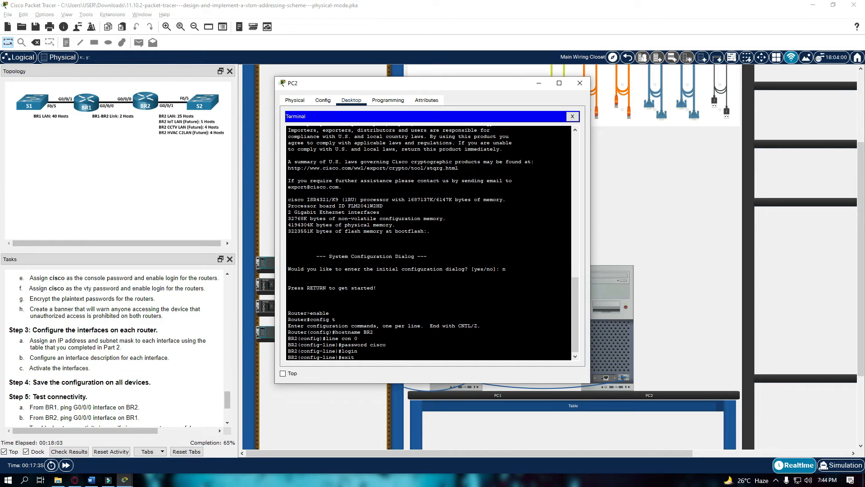
{"action": "key", "text": "Return"}
{"action": "type", "text": "vty 0 "}
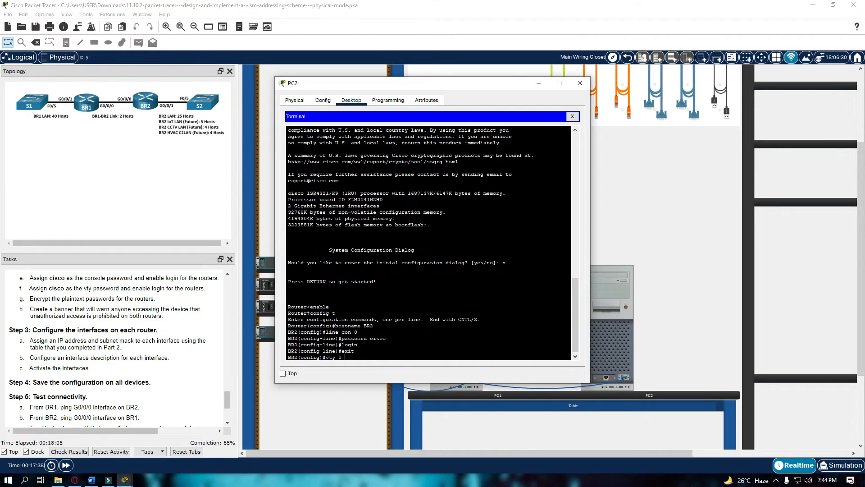
{"action": "type", "text": "15"}
{"action": "key", "text": "Return"}
{"action": "type", "text": "onfig)#"}
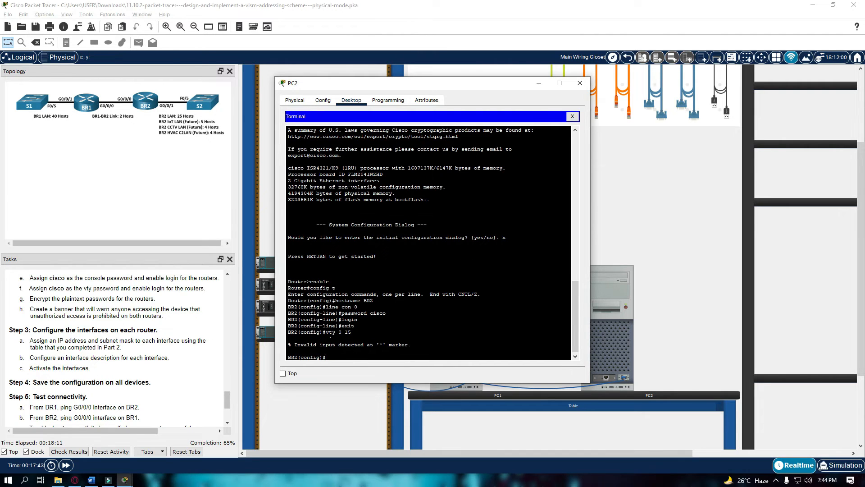
{"action": "type", "text": "line vty 0 15"}
{"action": "key", "text": "Return"}
{"action": "type", "text": "password cisco"}
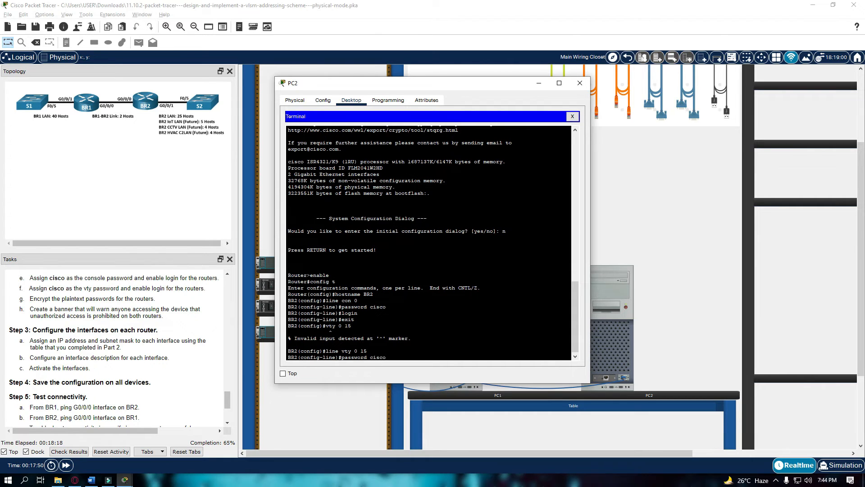
{"action": "key", "text": "Return"}
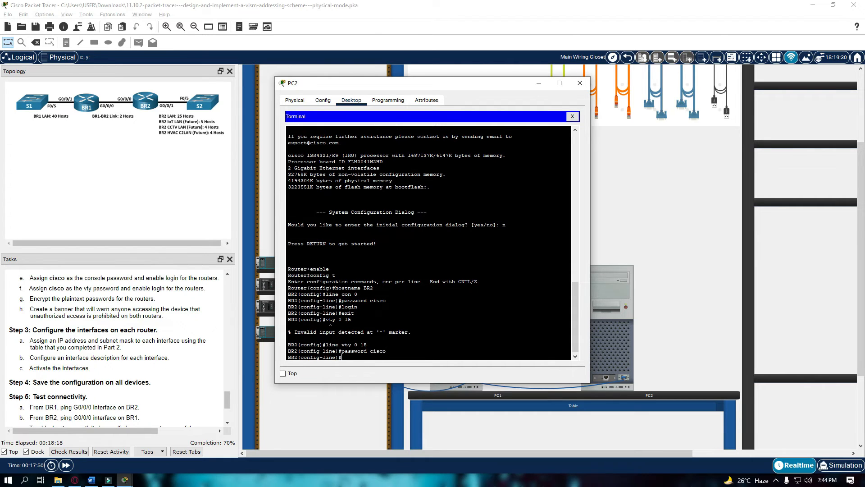
{"action": "type", "text": "login"}
{"action": "key", "text": "Return"}
{"action": "type", "text": "exit"}
{"action": "key", "text": "Return"}
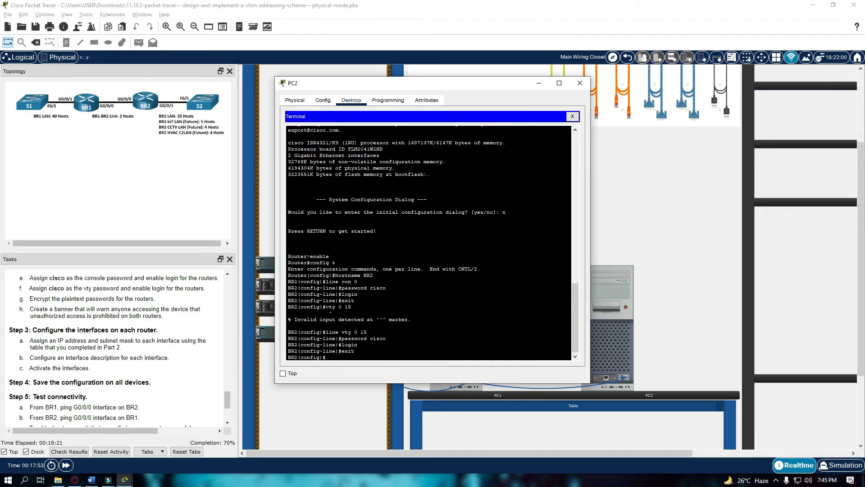
{"action": "type", "text": "enable secret class"}
{"action": "key", "text": "Return"}
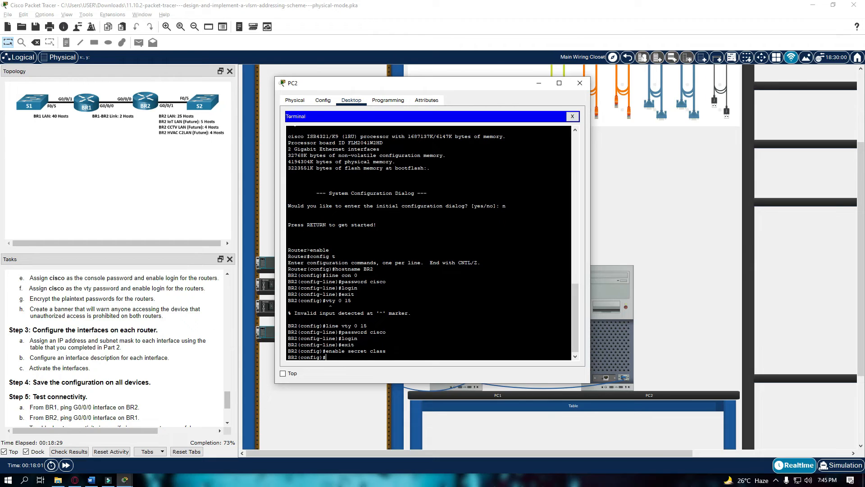
Enable service password-encryption and add the MOTD banner 'WARNING Authorized Access Only!'.
{"action": "type", "text": "service password-encryption"}
{"action": "key", "text": "Return"}
{"action": "type", "text": "bannew m"}
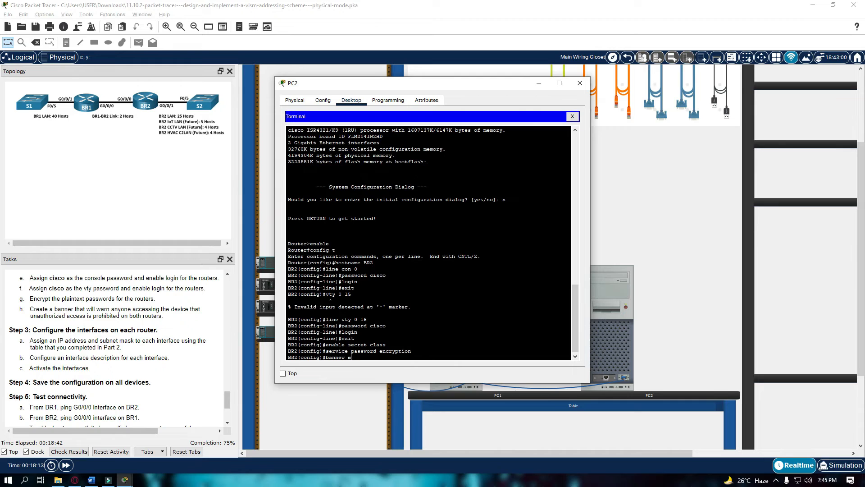
{"action": "type", "text": "or"}
{"action": "type", "text": "d #WARNING Auth"}
{"action": "type", "text": "orized Acce"}
{"action": "type", "text": "ss Only!"}
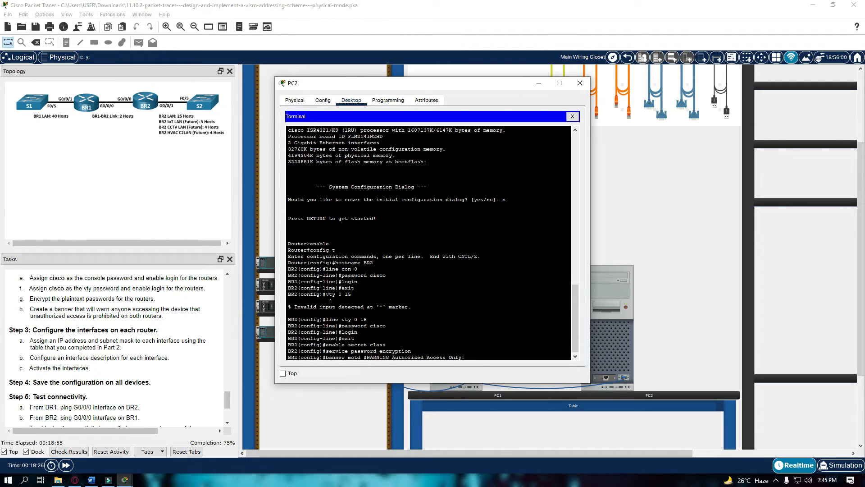
{"action": "type", "text": "#"}
{"action": "key", "text": "Return"}
{"action": "type", "text": "e"}
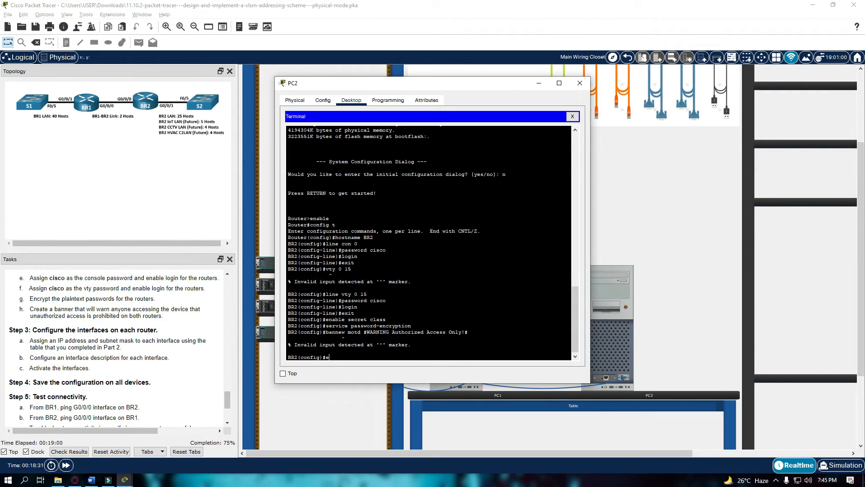
{"action": "key", "text": "BackSpace"}
{"action": "type", "text": "banner motd #WARNING Authorized Access"}
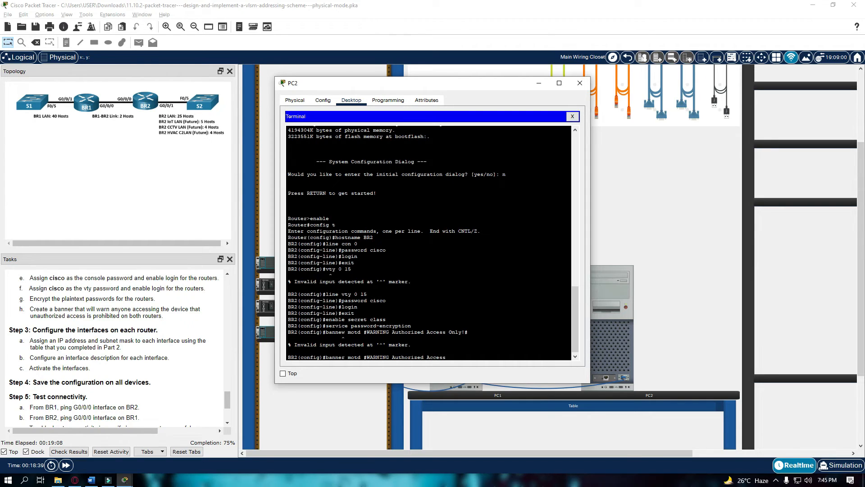
{"action": "type", "text": " Only!"}
{"action": "type", "text": "#"}
{"action": "key", "text": "Return"}
Return to privileged mode and list BR2's interface status.
{"action": "type", "text": "ex"}
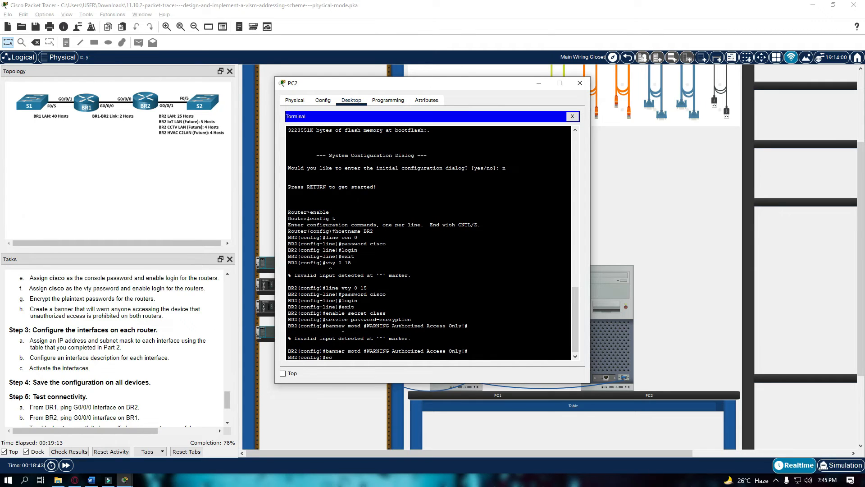
{"action": "type", "text": "it"}
{"action": "key", "text": "Return"}
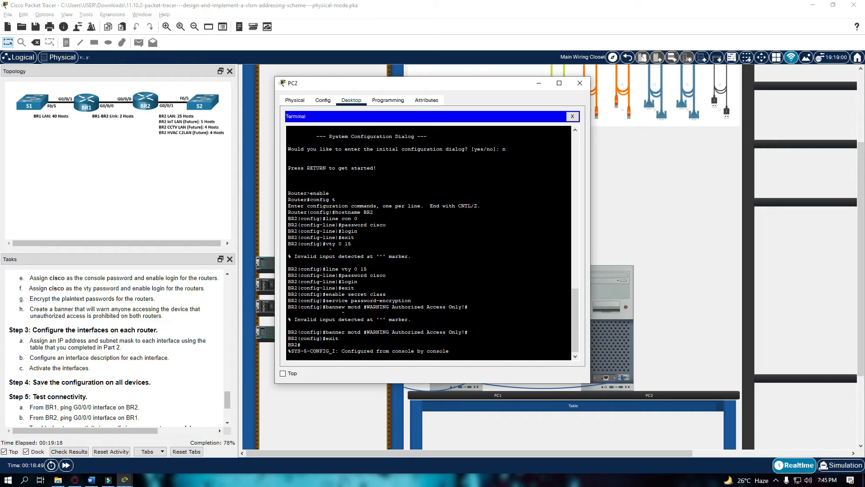
{"action": "type", "text": "show iu"}
{"action": "type", "text": "rieg"}
{"action": "key", "text": "Return"}
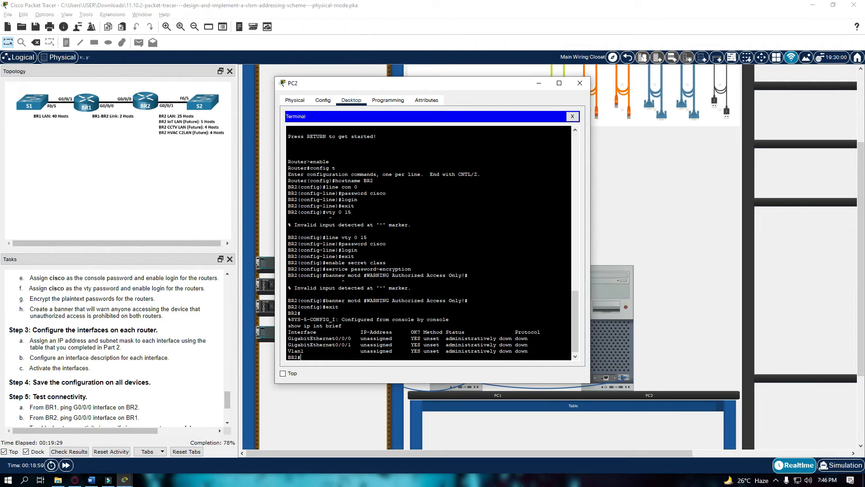
Enter global configuration and attempt to give G0/0/0 the address 192.168.33.250 255.255.255.252.
{"action": "type", "text": "config t"}
{"action": "key", "text": "Return"}
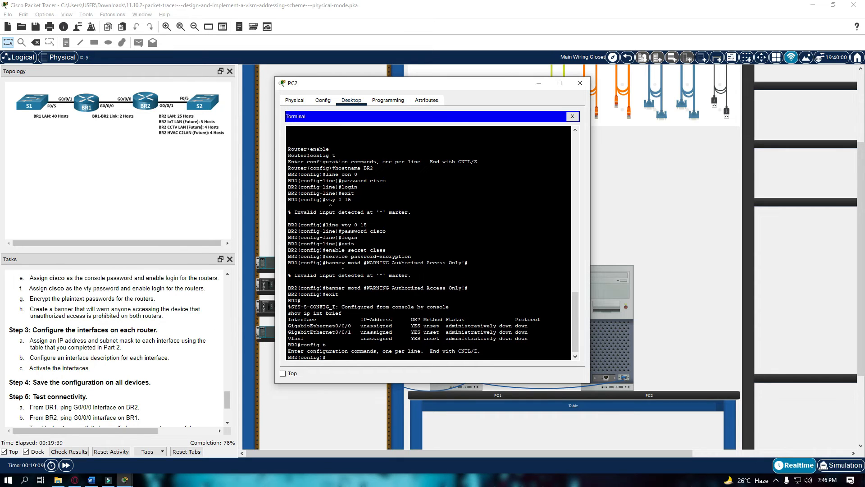
{"action": "type", "text": "int g0/0/0"}
{"action": "type", "text": "add 192.168.33.250 255.255.255"}
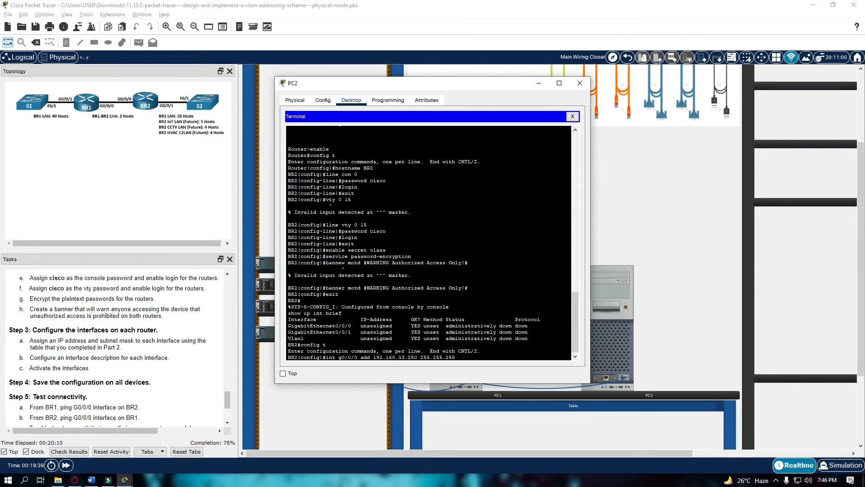
{"action": "key", "text": "BackSpace"}
{"action": "type", "text": "2"}
{"action": "key", "text": "Return"}
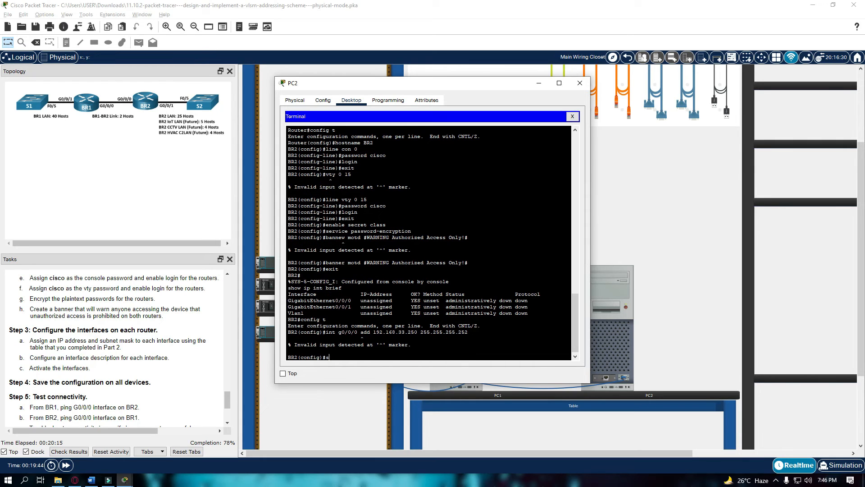
{"action": "key", "text": "BackSpace"}
{"action": "type", "text": "int g0/0/0 ip add 192.168.33.250.255.255.255.25"}
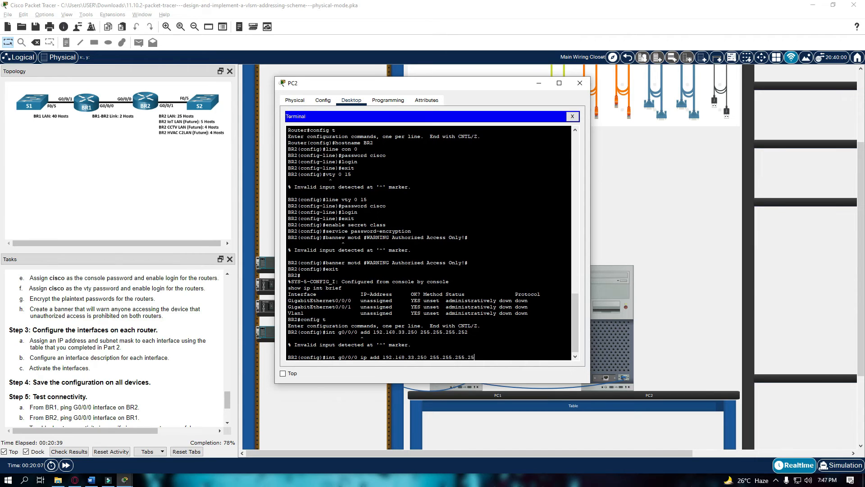
{"action": "type", "text": "2"}
{"action": "key", "text": "Return"}
Attempt description 'BR2-BR1 Link' and no shutdown, then enter interface G0/0/1.
{"action": "type", "text": "description"}
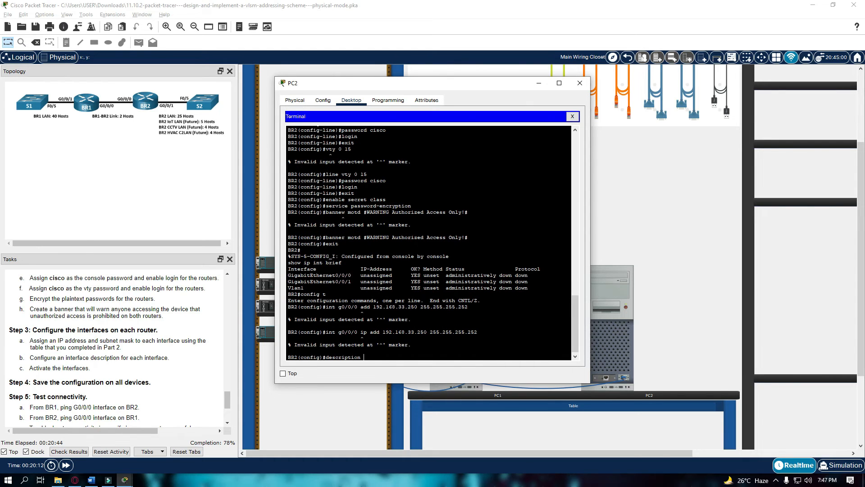
{"action": "type", "text": " BR2-BR1 Link"}
{"action": "key", "text": "Return"}
{"action": "type", "text": "no shutdown"}
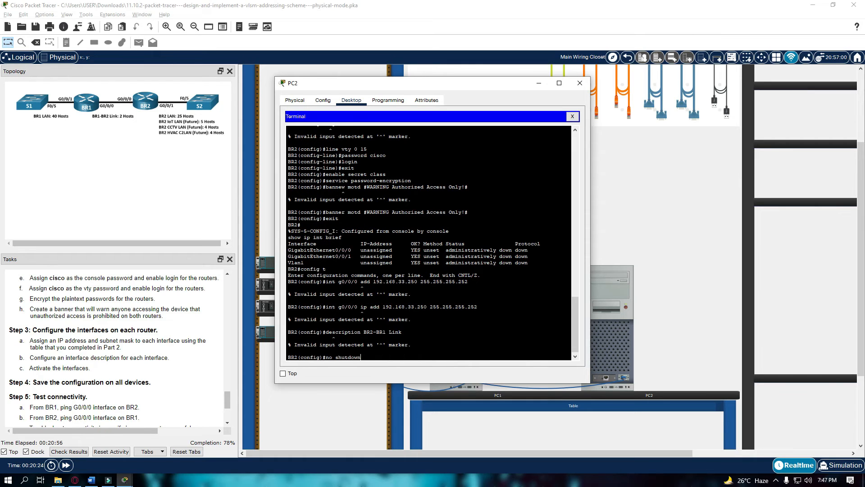
{"action": "key", "text": "Return"}
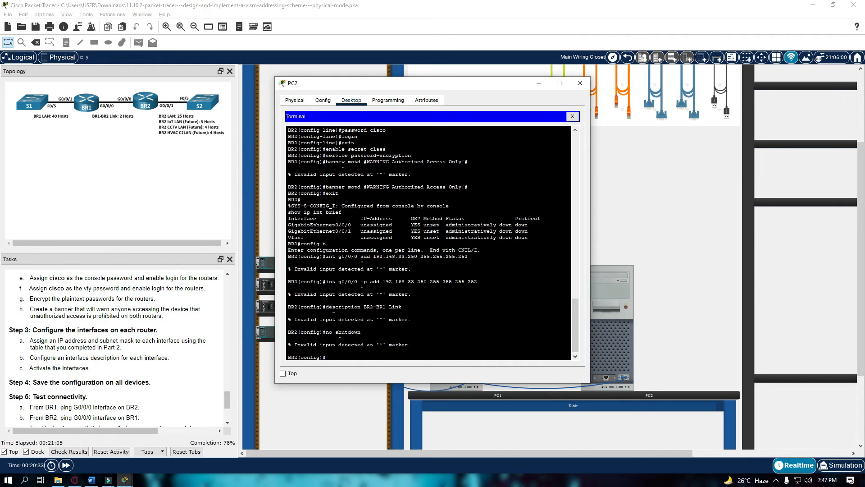
{"action": "type", "text": "int"}
{"action": "type", "text": " g0."}
{"action": "type", "text": "/0"}
{"action": "key", "text": "BackSpace"}
{"action": "type", "text": "0/0/1"}
{"action": "key", "text": "Return"}
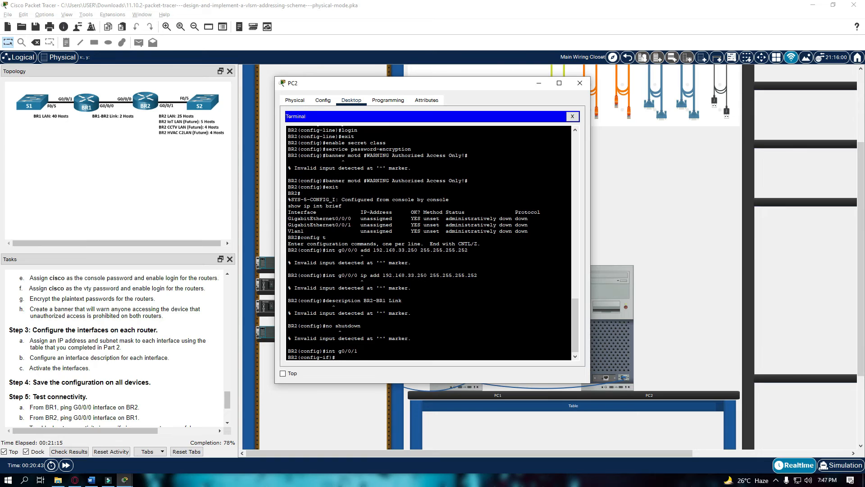
Give G0/0/1 192.168.33.193 255.255.255.224, description '25 Host LAN', and bring it up.
{"action": "type", "text": "ip add 192.168.33.193 255.255.255.224"}
{"action": "key", "text": "Return"}
{"action": "type", "text": "description"}
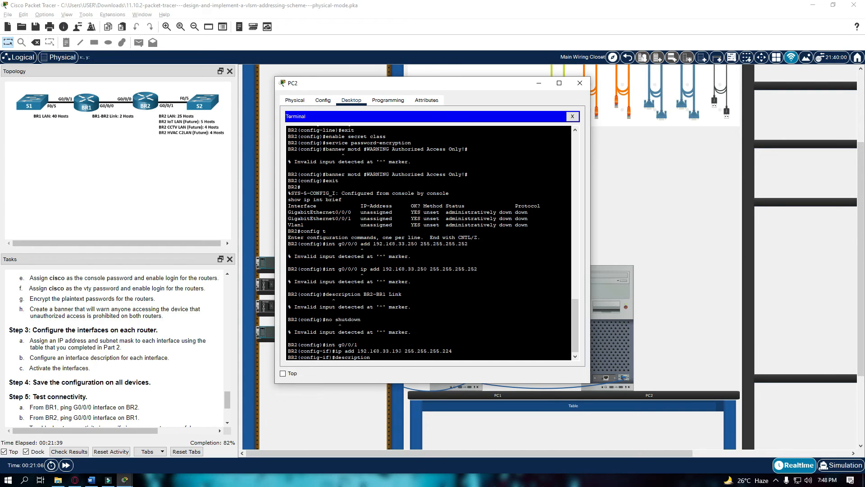
{"action": "type", "text": " 25 Host LAN"}
{"action": "key", "text": "Return"}
{"action": "type", "text": "no shutdown"}
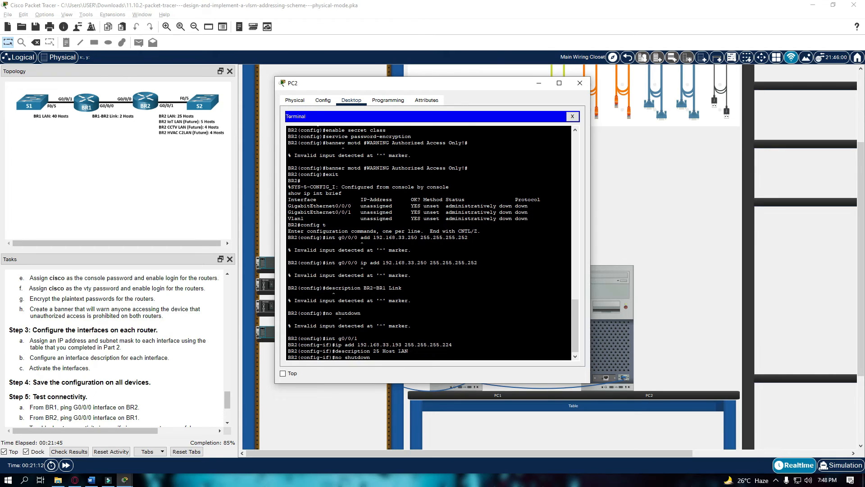
{"action": "key", "text": "Return"}
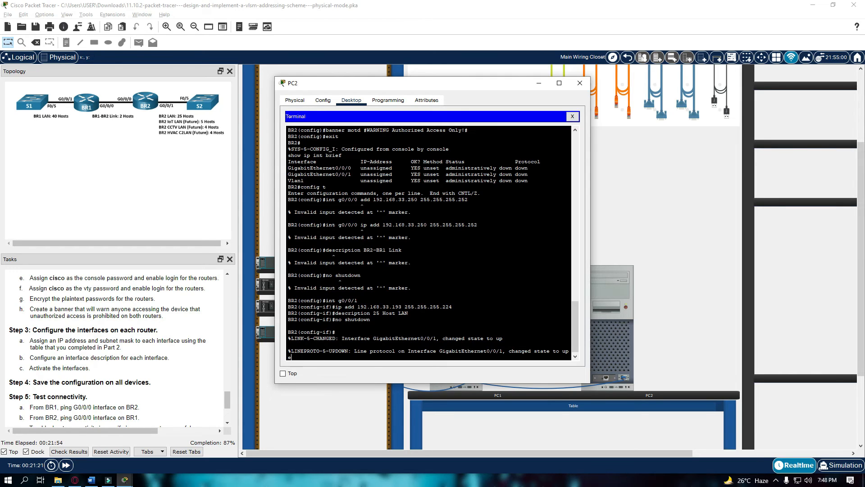
{"action": "type", "text": "xit"}
{"action": "key", "text": "Return"}
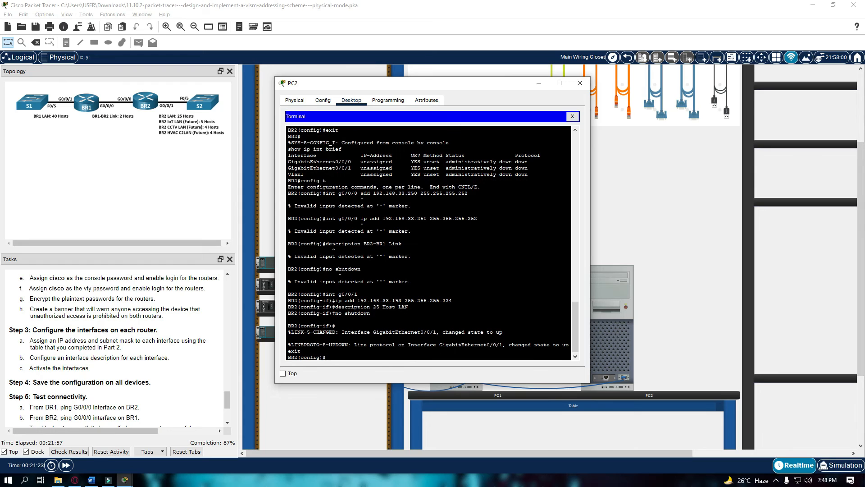
Return to privileged mode and display BR2's running configuration.
{"action": "type", "text": "sho"}
{"action": "key", "text": "BackSpace"}
{"action": "key", "text": "BackSpace"}
{"action": "key", "text": "BackSpace"}
{"action": "type", "text": "exit"}
{"action": "key", "text": "Return"}
{"action": "type", "text": "show run"}
{"action": "key", "text": "Return"}
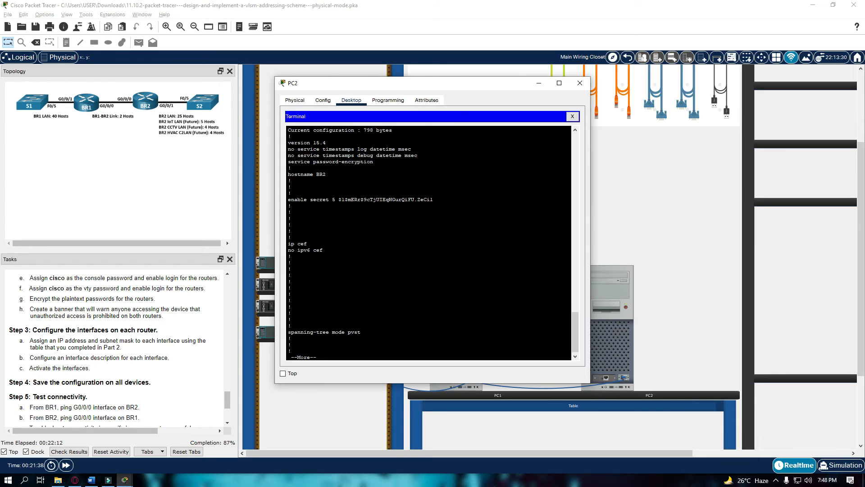
Page through the show run output, then copy run start to save BR2's startup-config.
{"action": "key", "text": "space"}
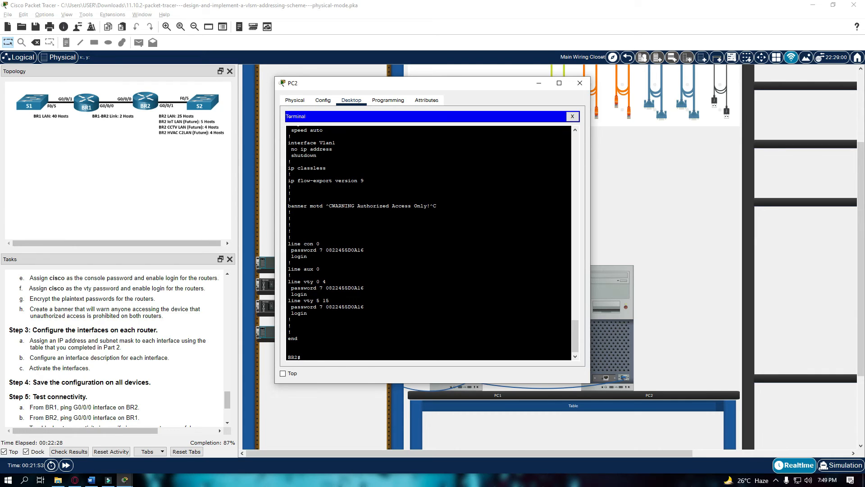
{"action": "type", "text": "opy run star"}
{"action": "key", "text": "BackSpace"}
{"action": "type", "text": "start"}
{"action": "key", "text": "Return"}
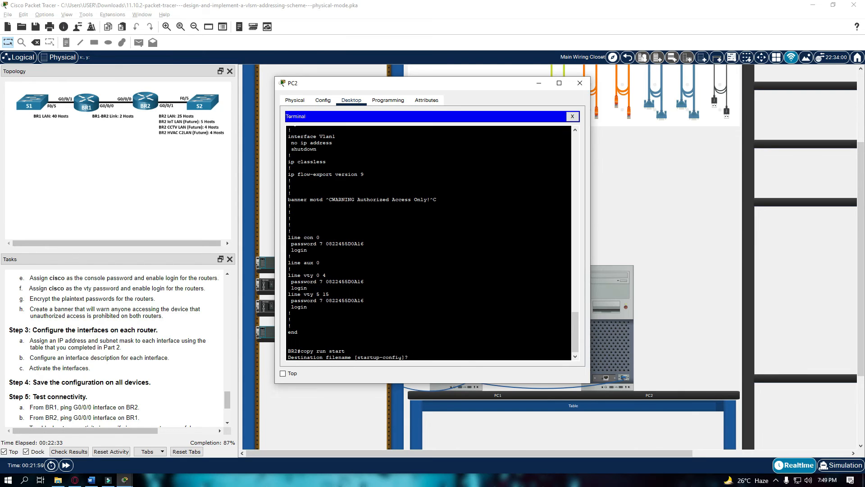
{"action": "key", "text": "Return"}
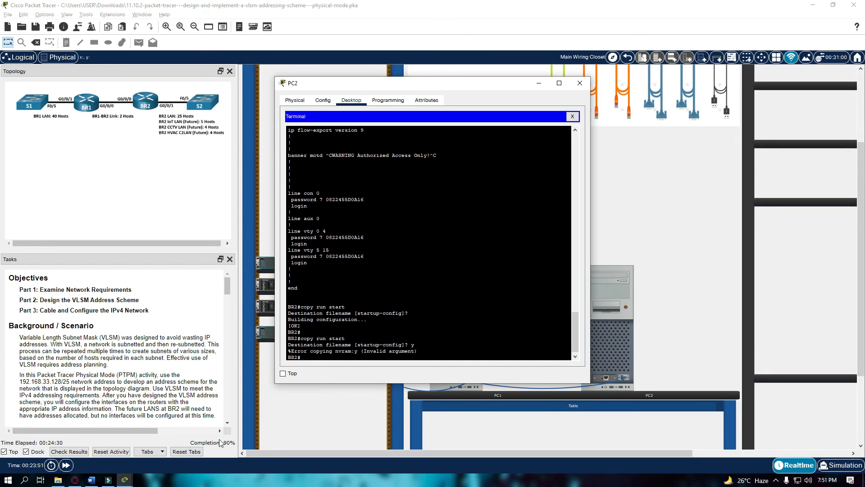
{"action": "left_click", "coordinate": [69, 452]}
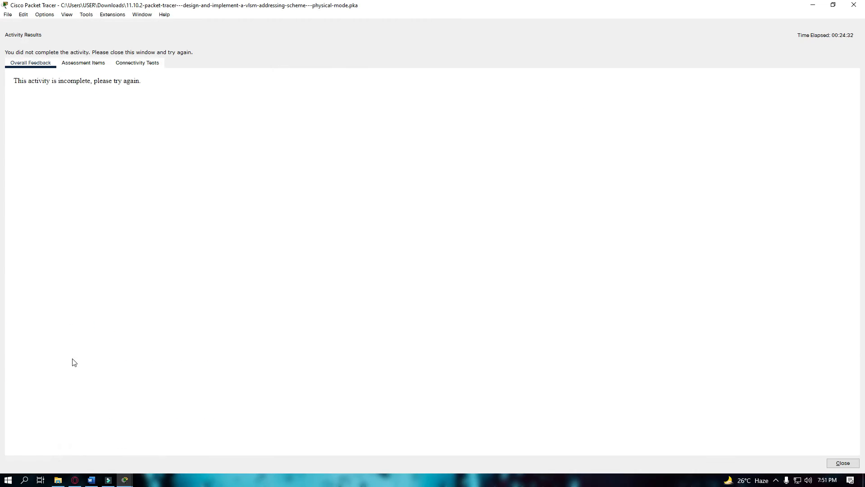
{"action": "left_click", "coordinate": [79, 68]}
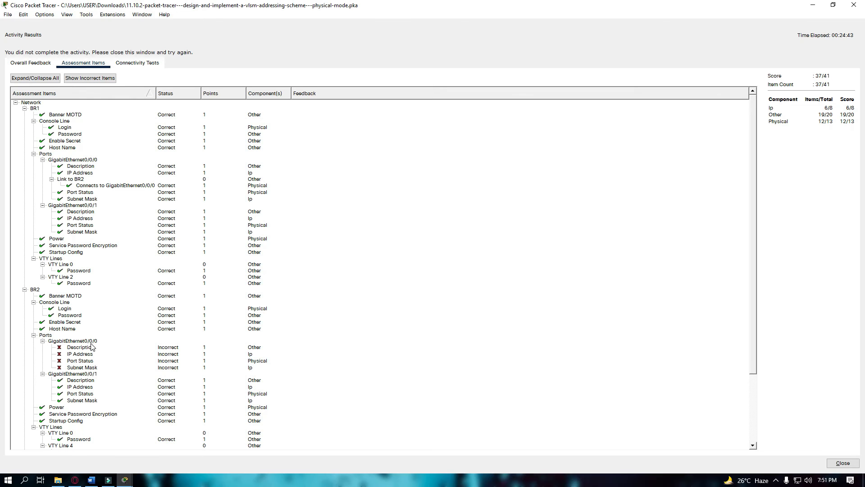
{"action": "left_click", "coordinate": [854, 5]}
{"action": "left_click", "coordinate": [597, 283]}
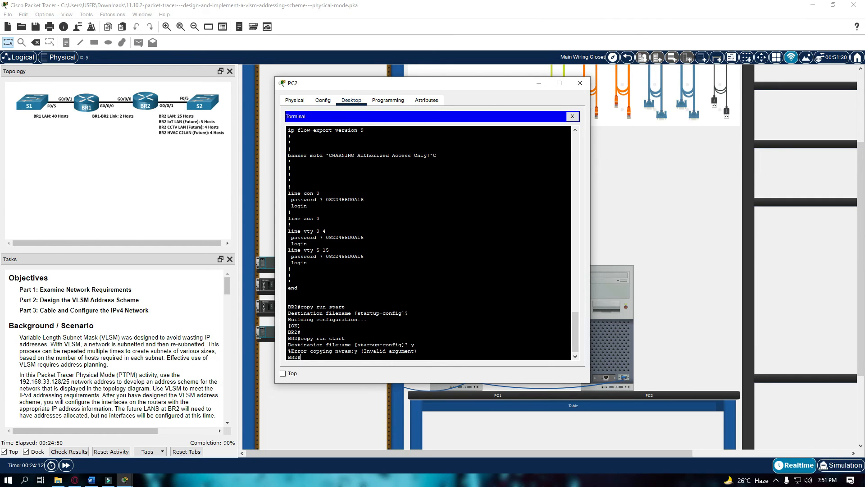
Log out of BR2's console and log back in with the console password.
{"action": "type", "text": "exit"}
{"action": "key", "text": "Return"}
{"action": "key", "text": "Return"}
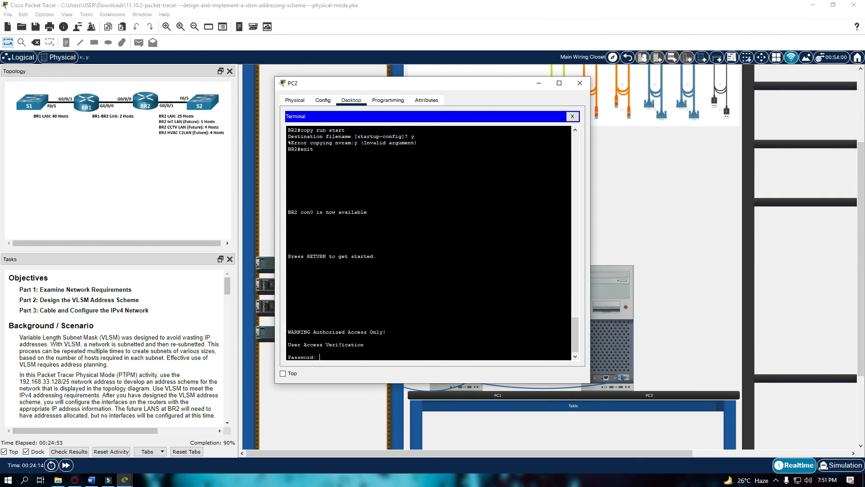
{"action": "key", "text": "Return"}
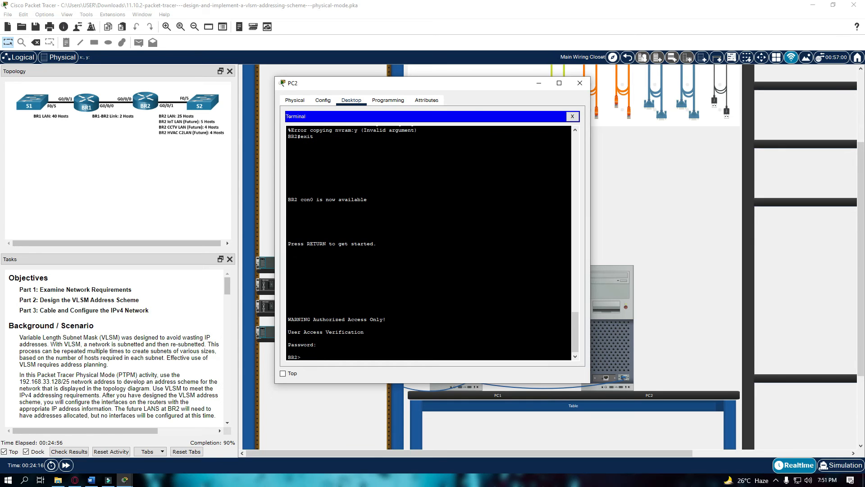
{"action": "type", "text": "show ip int brief"}
{"action": "key", "text": "Return"}
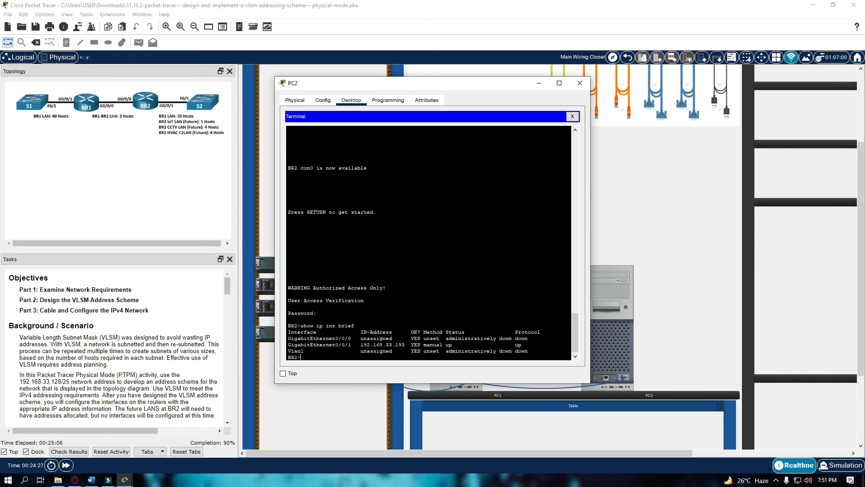
{"action": "type", "text": "config"}
{"action": "key", "text": "Return"}
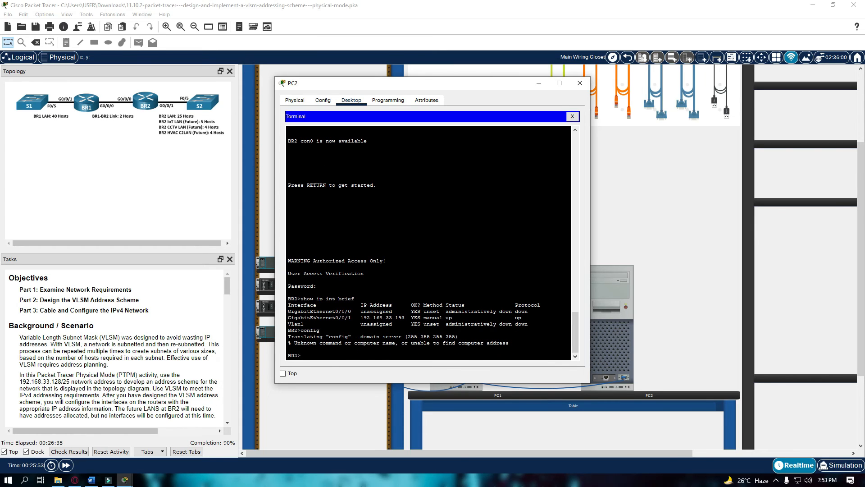
Enter BR2's privileged mode with the enable password, then switch to global configuration with config t.
{"action": "type", "text": "enable"}
{"action": "key", "text": "Return"}
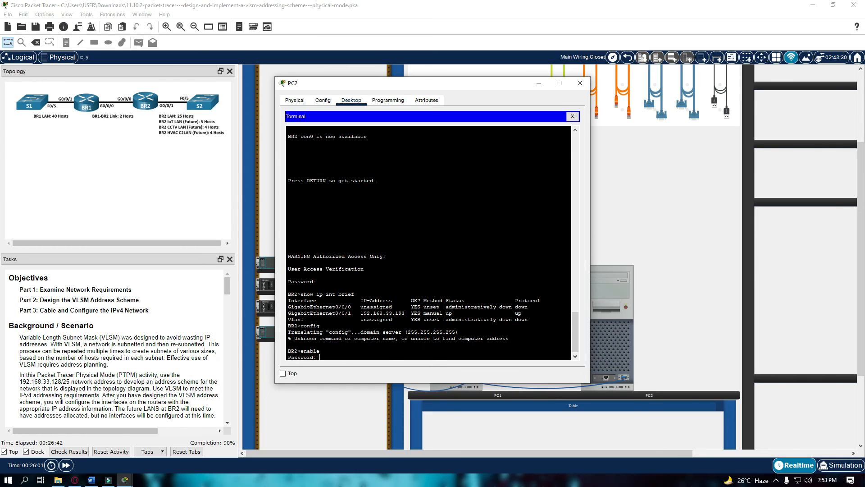
{"action": "key", "text": "Return"}
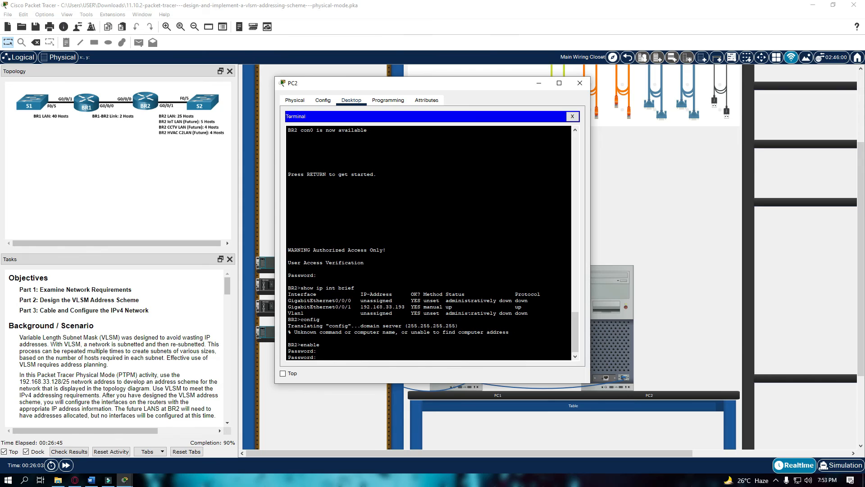
{"action": "key", "text": "Return"}
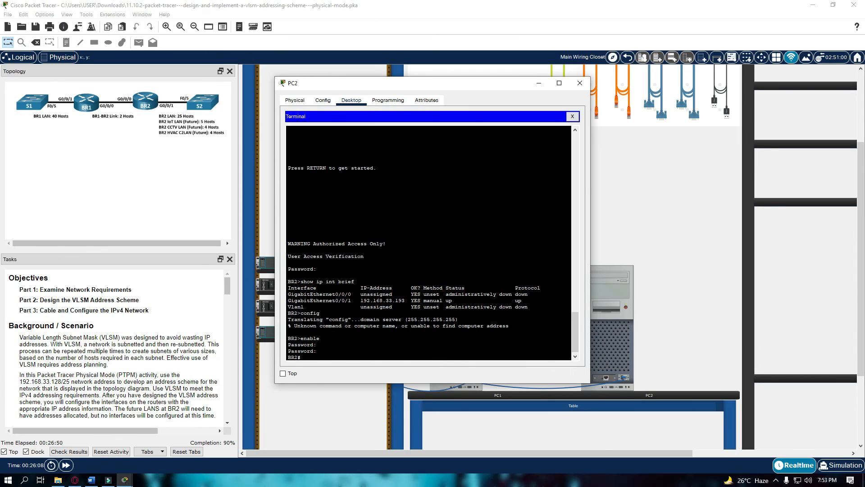
{"action": "type", "text": "config t"}
{"action": "key", "text": "Return"}
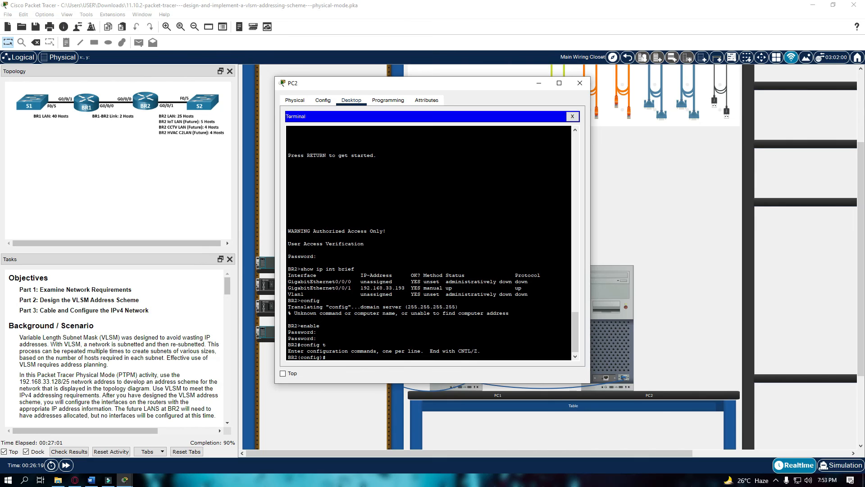
Assign BR2's G0/0/0 the address 192.168.33.250 with mask 255.255.255.252.
{"action": "type", "text": "int g0/0/0"}
{"action": "key", "text": "Return"}
{"action": "type", "text": "if"}
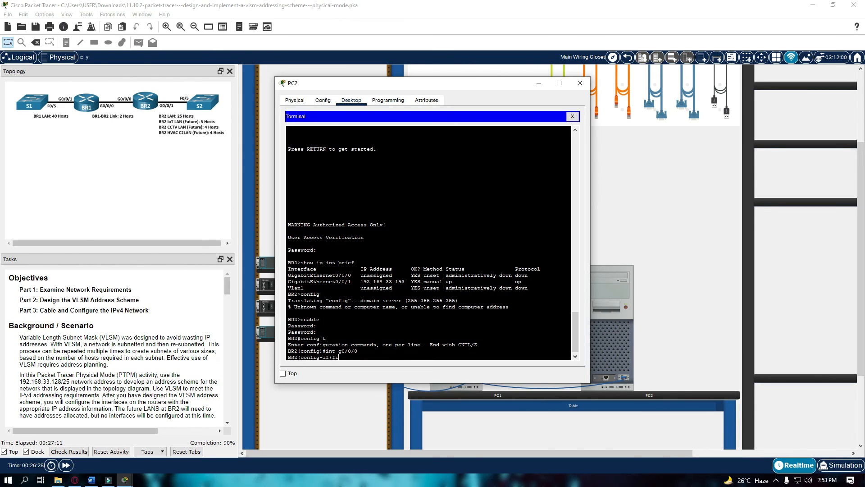
{"action": "type", "text": "["}
{"action": "type", "text": " add"}
{"action": "type", "text": " 192"}
{"action": "type", "text": "."}
{"action": "type", "text": "168.33"}
{"action": "type", "text": ".250."}
{"action": "key", "text": "BackSpace"}
{"action": "type", "text": "255.255.255.2"}
{"action": "type", "text": "52"}
{"action": "key", "text": "Return"}
Describe G0/0/0 as 'BR2-Br1 Link', bring it up with no shutdown, and exit to privileged mode.
{"action": "type", "text": "description"}
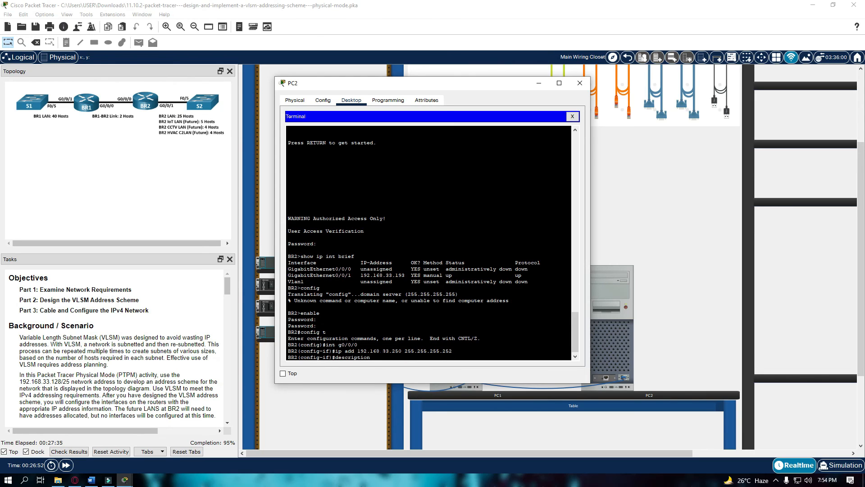
{"action": "type", "text": " BR2-Br1 Link"}
{"action": "key", "text": "Return"}
{"action": "type", "text": "no shutd"}
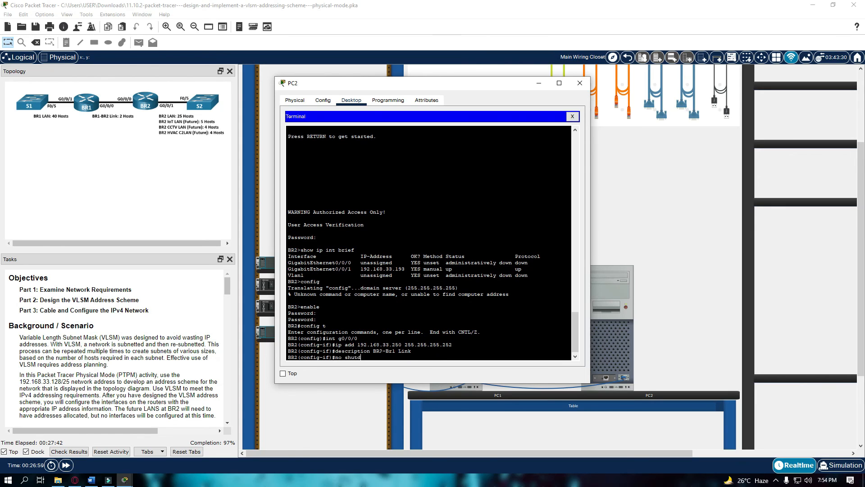
{"action": "type", "text": "own"}
{"action": "key", "text": "Return"}
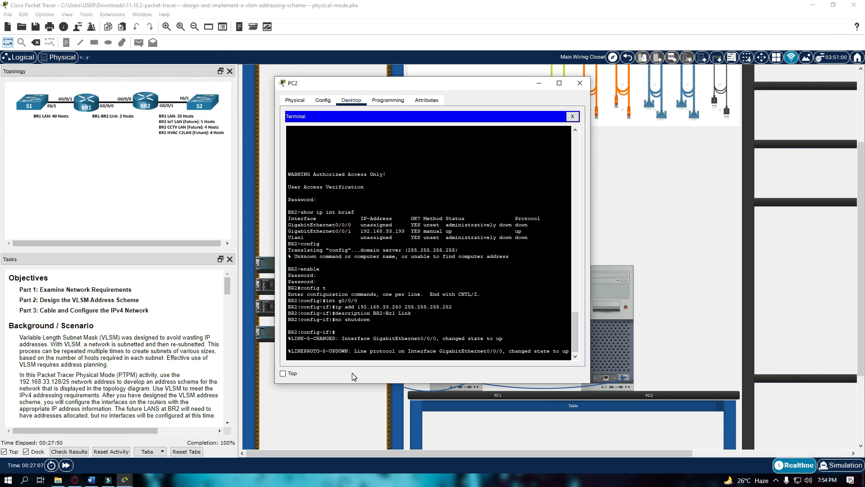
{"action": "key", "text": "Return"}
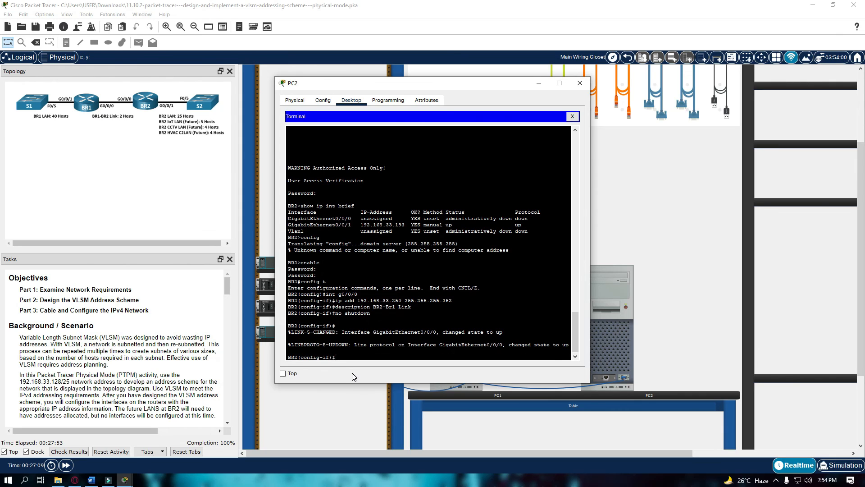
{"action": "type", "text": "exit"}
{"action": "key", "text": "Return"}
{"action": "type", "text": "exit"}
{"action": "key", "text": "Return"}
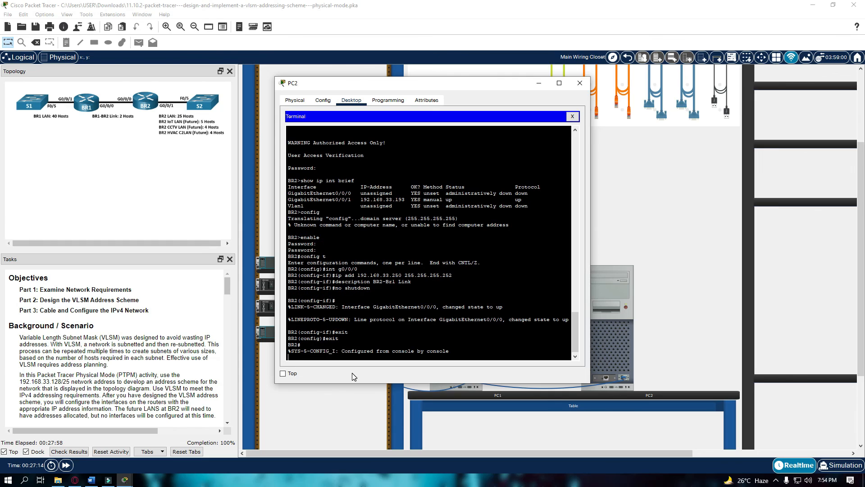
{"action": "key", "text": "Return"}
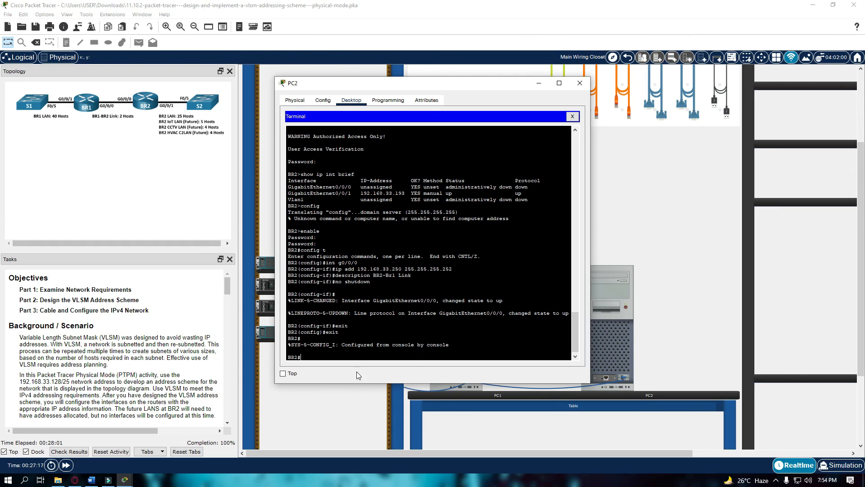
Close PC2, connect through PC1's terminal and log in to BR1's console.
{"action": "left_click", "coordinate": [577, 86]}
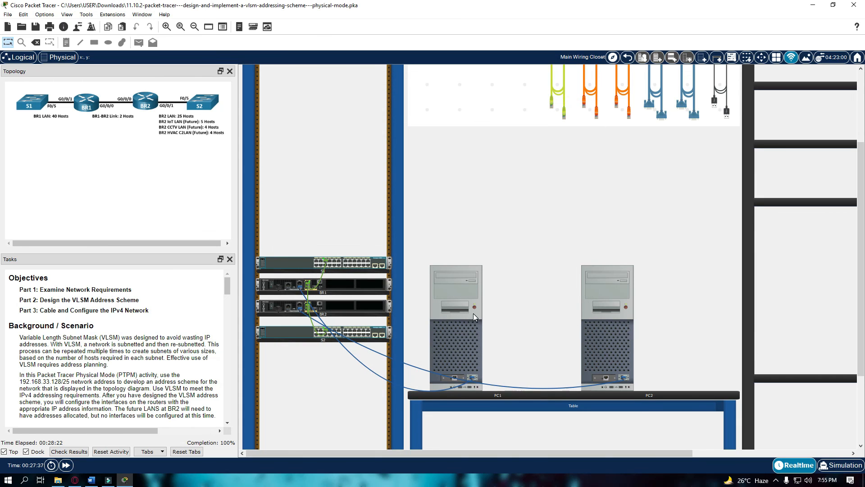
{"action": "left_click", "coordinate": [454, 290]}
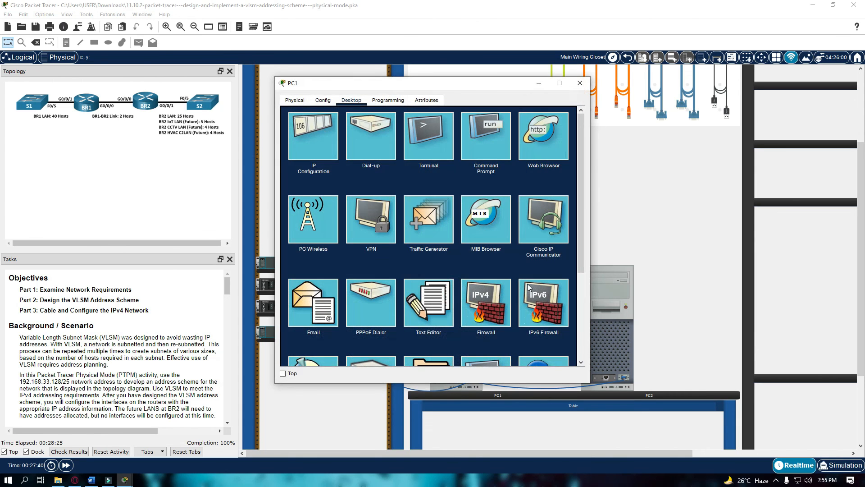
{"action": "left_click", "coordinate": [433, 144]}
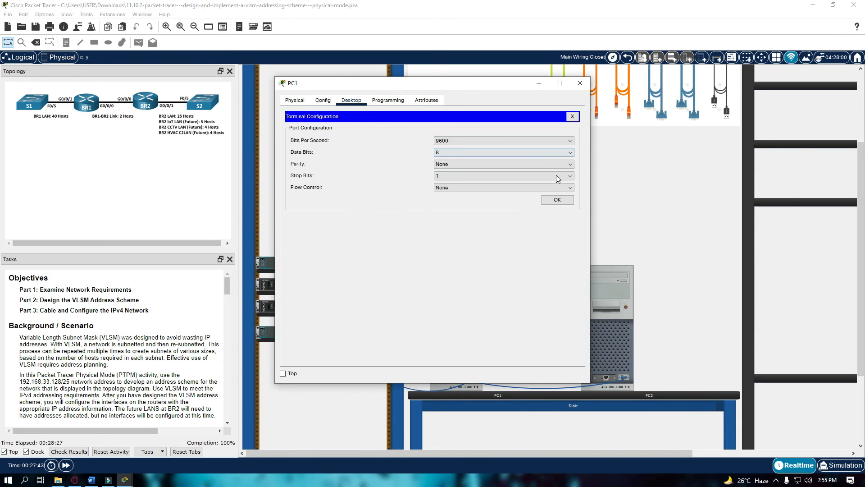
{"action": "left_click", "coordinate": [554, 196]}
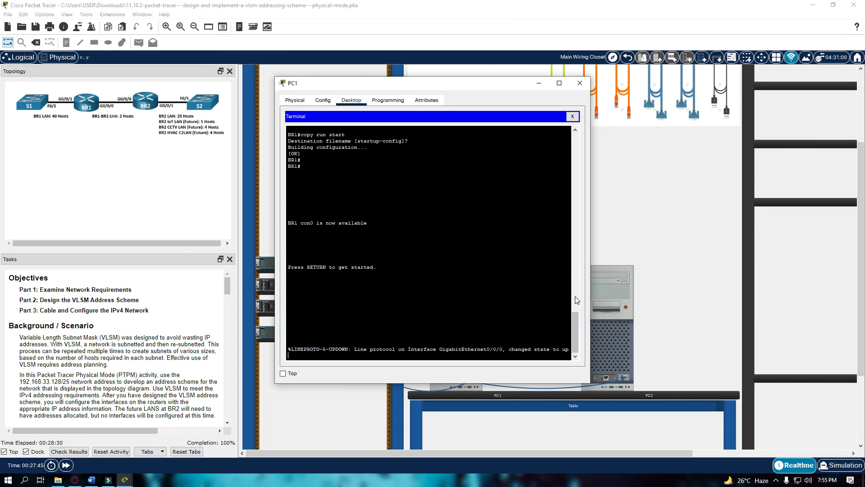
{"action": "key", "text": "Return"}
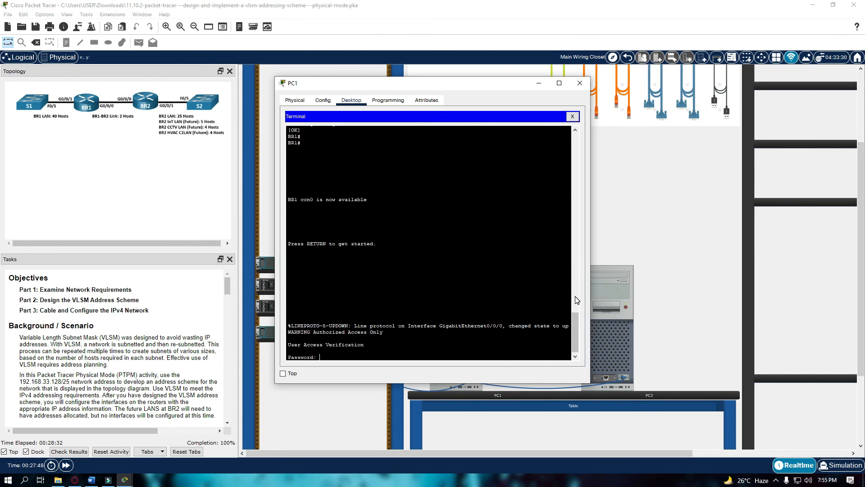
{"action": "key", "text": "Return"}
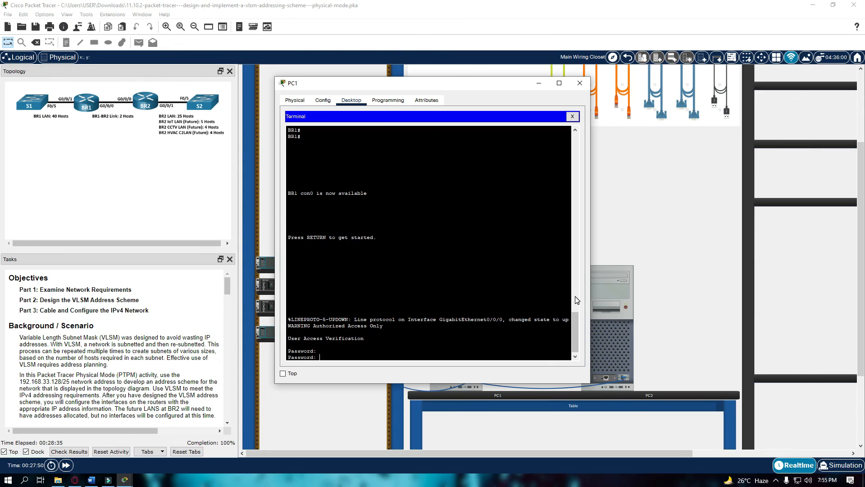
{"action": "key", "text": "Return"}
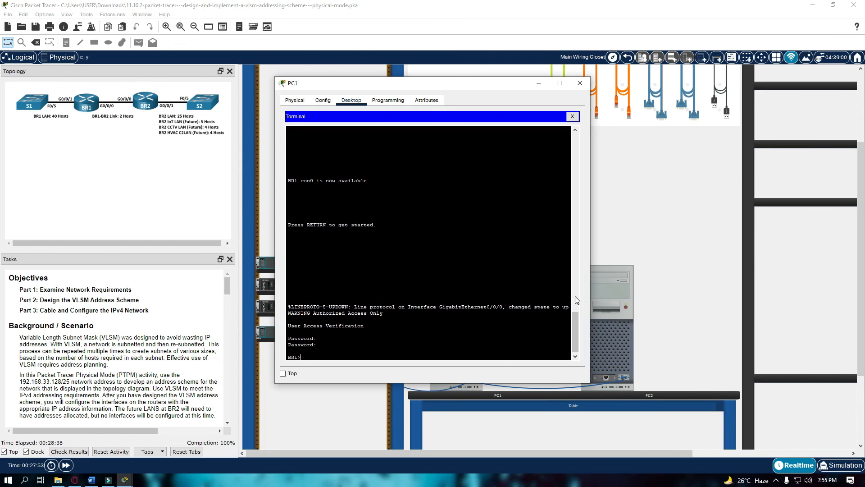
Enter BR1's privileged mode and ping BR2 at 192.168.33.250, getting 4 of 5 replies.
{"action": "type", "text": "enable"}
{"action": "key", "text": "Return"}
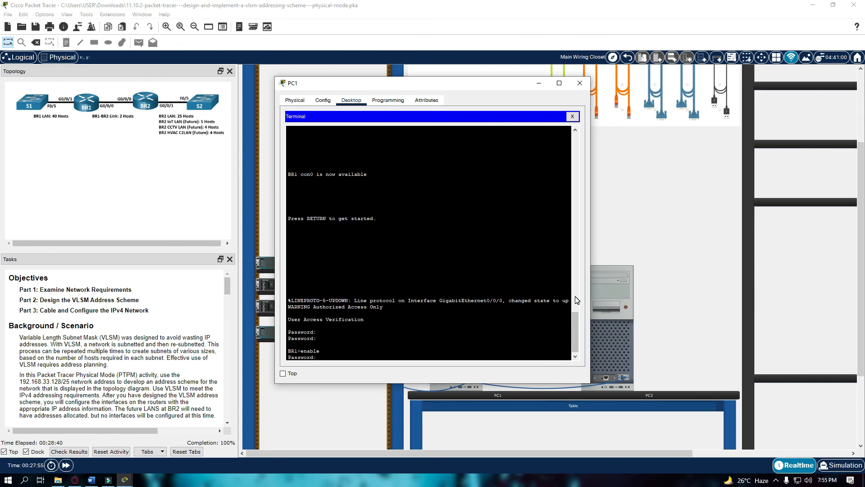
{"action": "key", "text": "Return"}
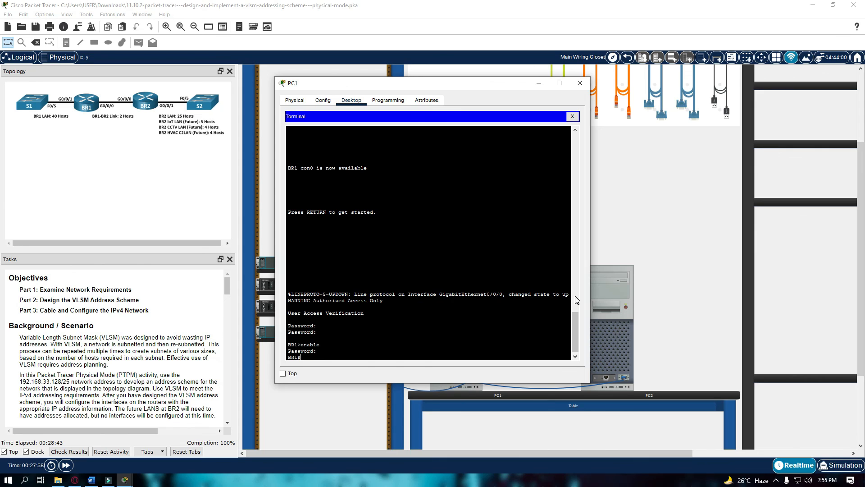
{"action": "type", "text": "ping 192.168.33.250"}
{"action": "key", "text": "Return"}
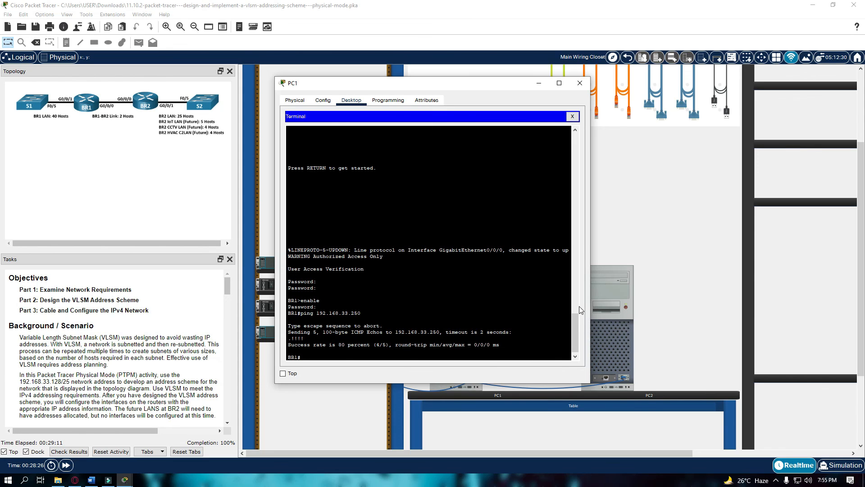
Close PC1 and reconnect to BR2's console through PC2's terminal.
{"action": "left_click", "coordinate": [579, 83]}
{"action": "left_click", "coordinate": [608, 277]}
{"action": "left_click", "coordinate": [448, 138]}
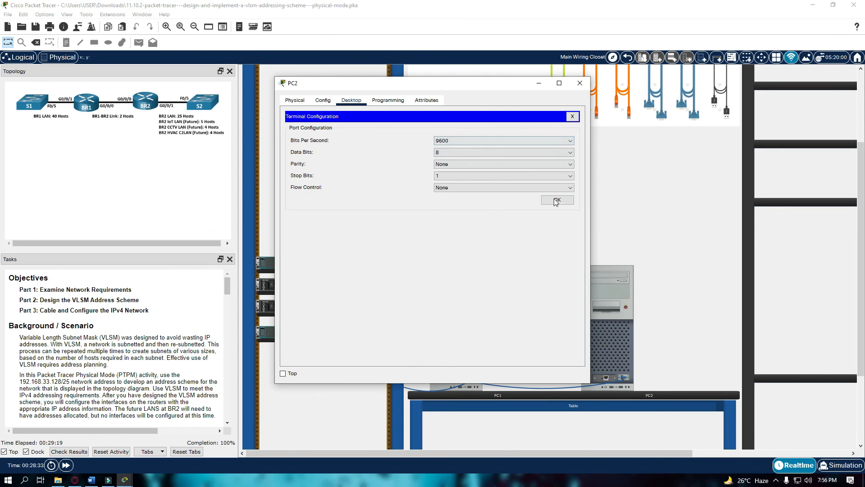
{"action": "left_click", "coordinate": [557, 200]}
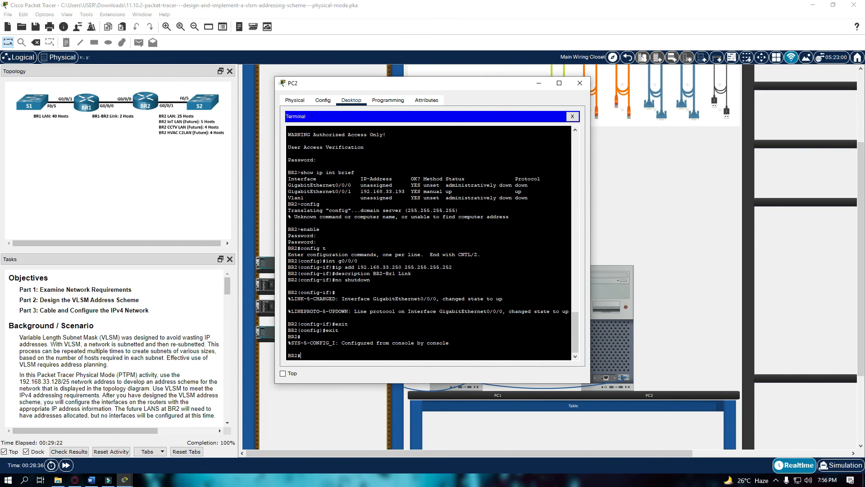
Ping BR1 at 192.168.33.249 from BR2 with 5/5 replies, then close PC2's window.
{"action": "type", "text": "ping 192.168.33.249"}
{"action": "key", "text": "Return"}
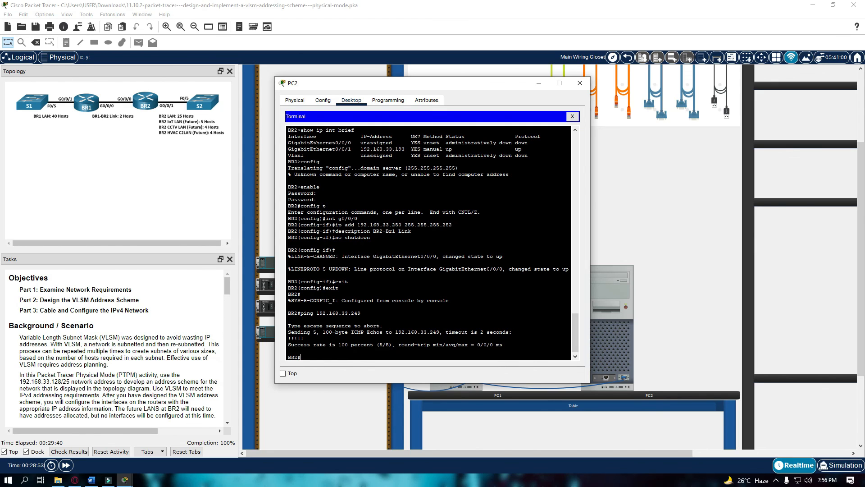
{"action": "left_click", "coordinate": [575, 86]}
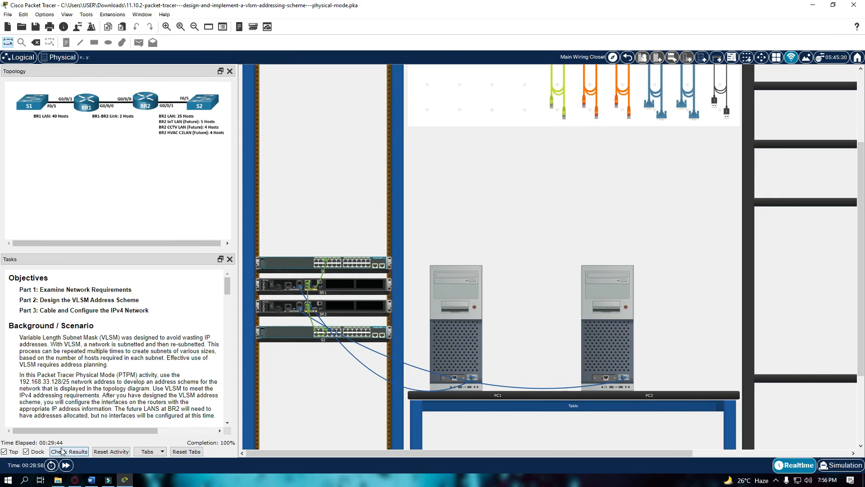
Open the activity results and scroll through the Assessment Items list.
{"action": "left_click", "coordinate": [69, 451]}
{"action": "left_click", "coordinate": [97, 66]}
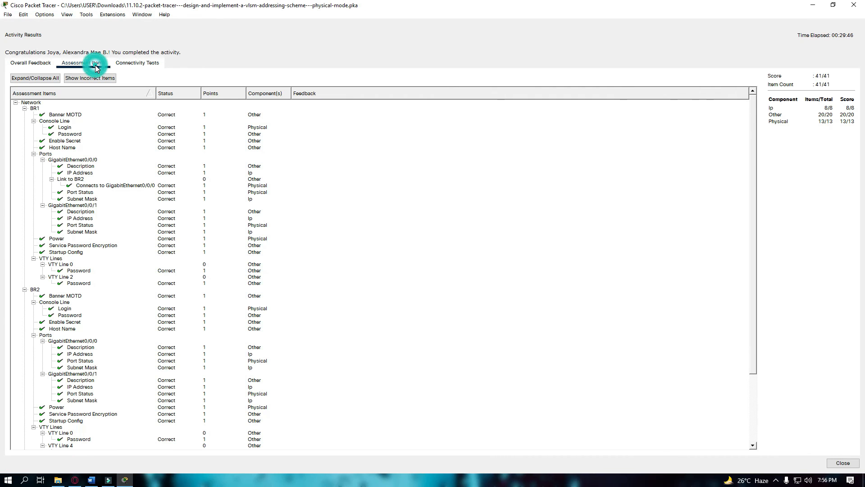
{"action": "scroll", "coordinate": [85, 243], "scroll_direction": "down", "scroll_amount": 5}
{"action": "scroll", "coordinate": [113, 334], "scroll_direction": "up", "scroll_amount": 5}
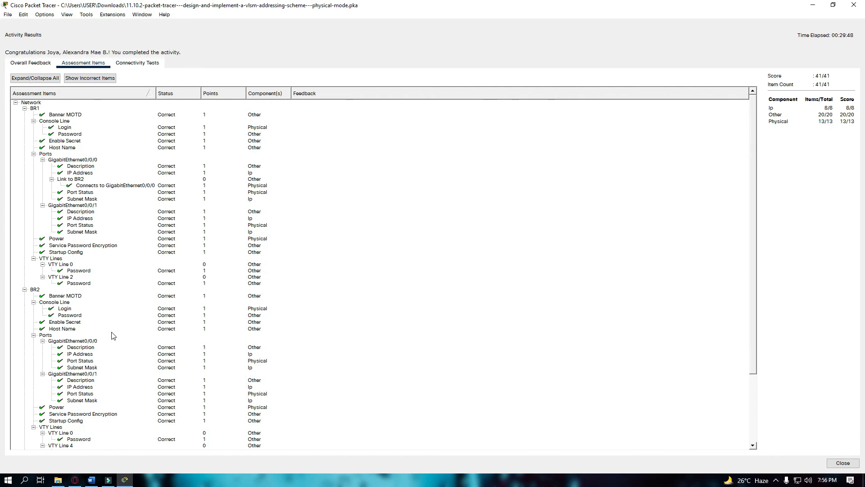
{"action": "scroll", "coordinate": [116, 331], "scroll_direction": "down", "scroll_amount": 5}
{"action": "scroll", "coordinate": [116, 332], "scroll_direction": "up", "scroll_amount": 5}
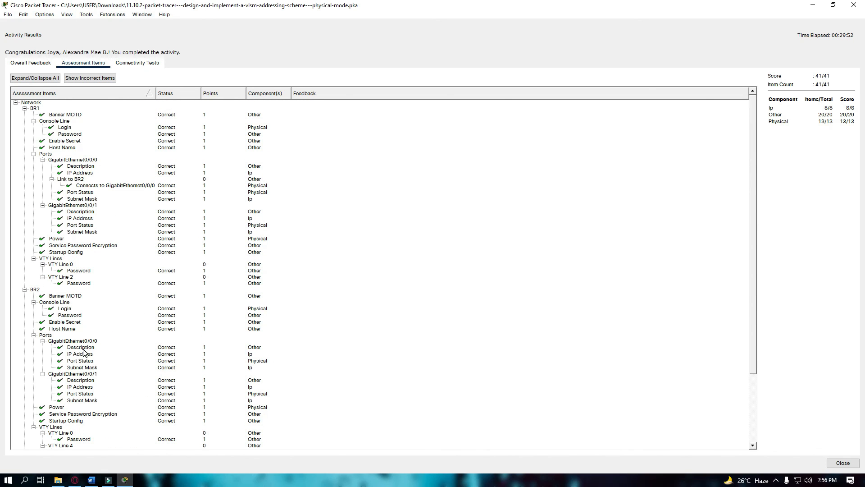
Inspect BR2 G0/0/0's Description, IP Address, Subnet Mask and Port Status items, then return to Overall Feedback.
{"action": "left_click", "coordinate": [83, 359]}
{"action": "left_click", "coordinate": [85, 348]}
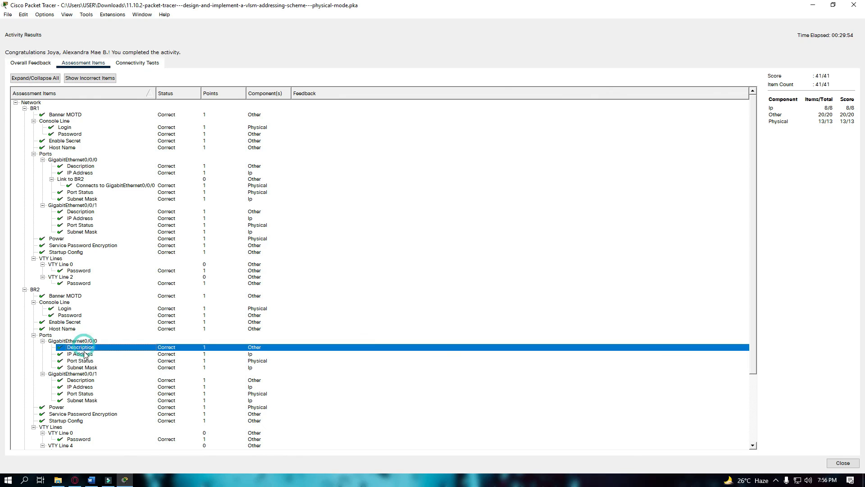
{"action": "left_click", "coordinate": [84, 354]}
{"action": "left_click", "coordinate": [86, 368]}
{"action": "left_click", "coordinate": [88, 360]}
{"action": "left_click", "coordinate": [88, 355]}
{"action": "left_click", "coordinate": [87, 348]}
{"action": "left_click", "coordinate": [87, 354]}
{"action": "left_click", "coordinate": [90, 366]}
{"action": "left_click", "coordinate": [88, 356]}
{"action": "left_click", "coordinate": [90, 348]}
{"action": "left_click", "coordinate": [32, 65]}
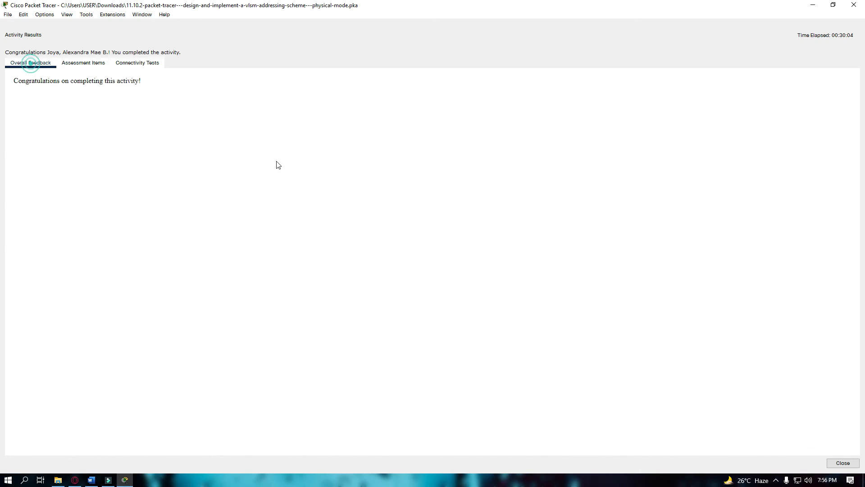